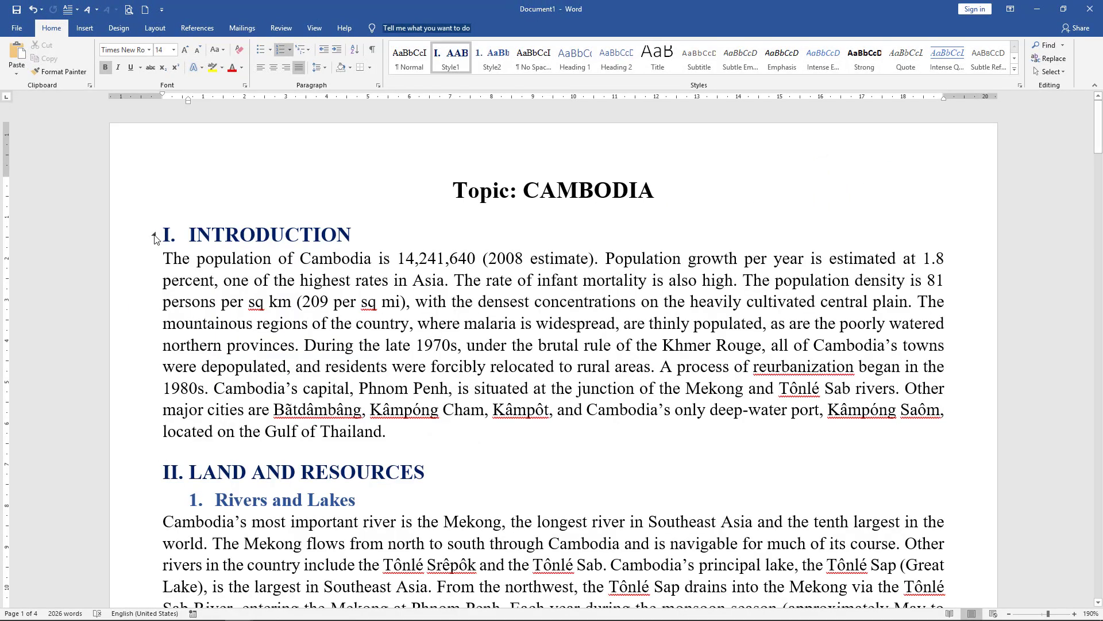
Collapse all five sections, from I. INTRODUCTION through V. GOVERNMENT
left_click(154, 235)
left_click(154, 266)
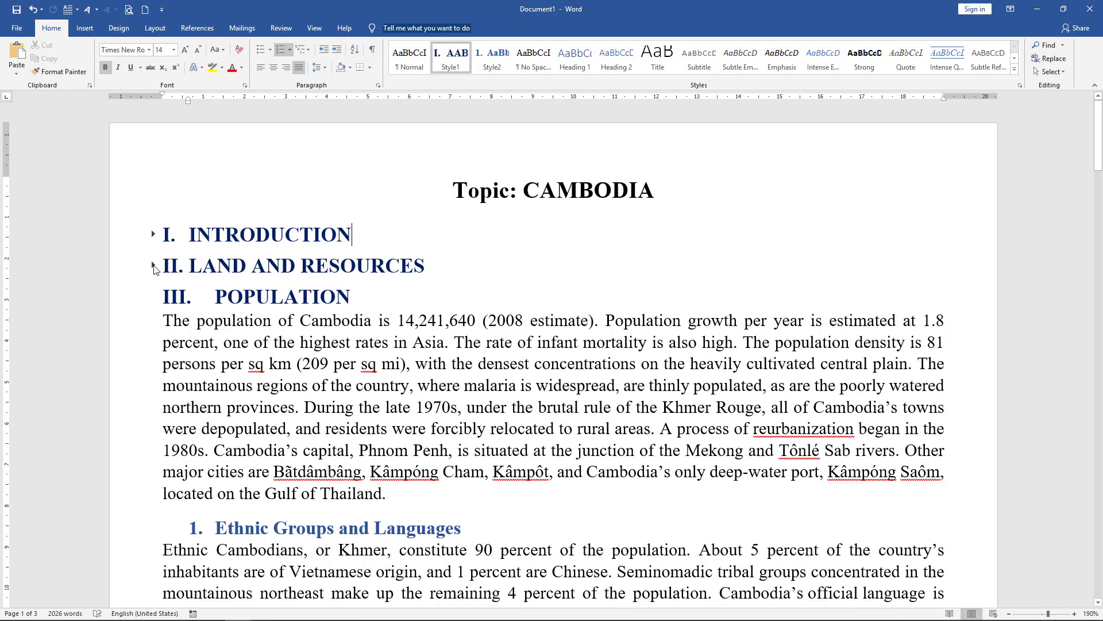
left_click(154, 297)
left_click(154, 339)
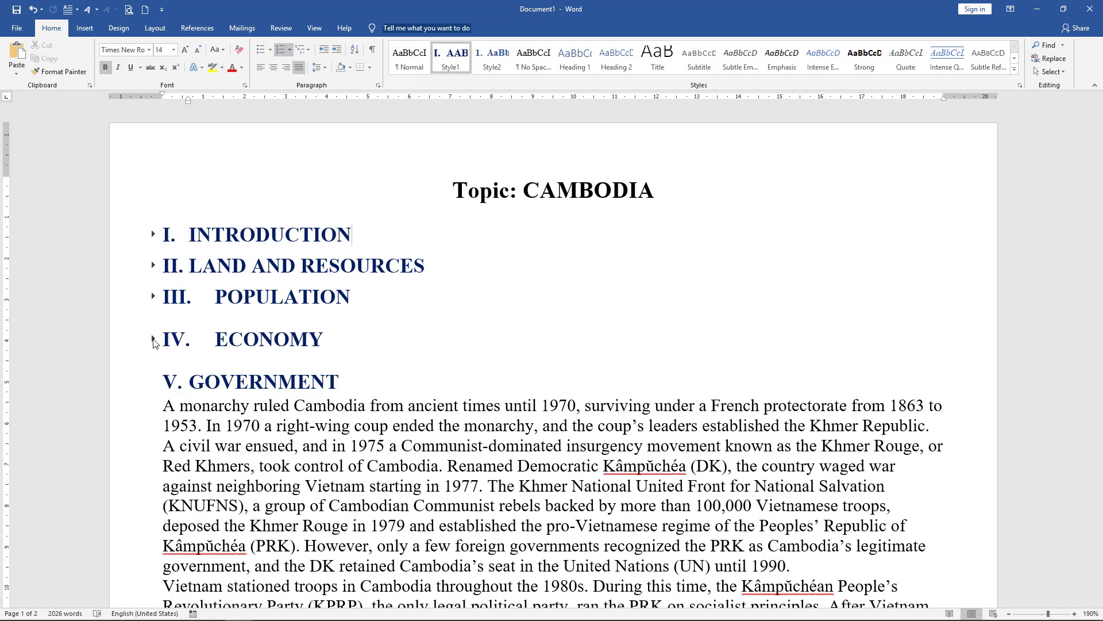
scroll(154, 322, "down", 2)
left_click(153, 280)
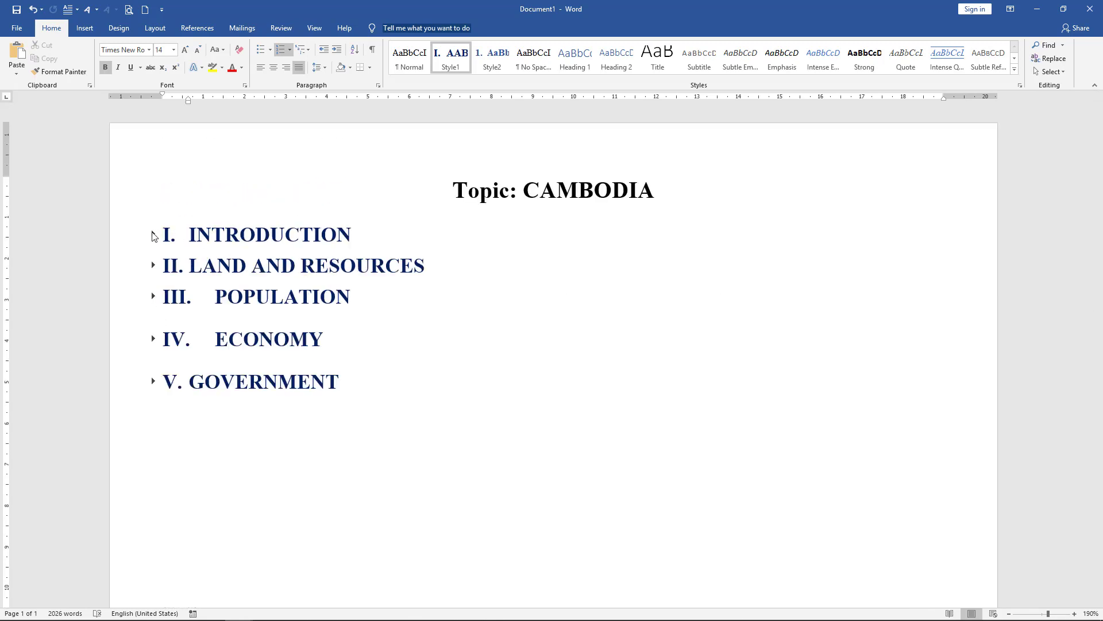
Expand INTRODUCTION and LAND AND RESOURCES, then fold and unfold its Rivers and Lakes and Plants and Animals subsections
left_click(154, 235)
scroll(190, 475, "down", 3)
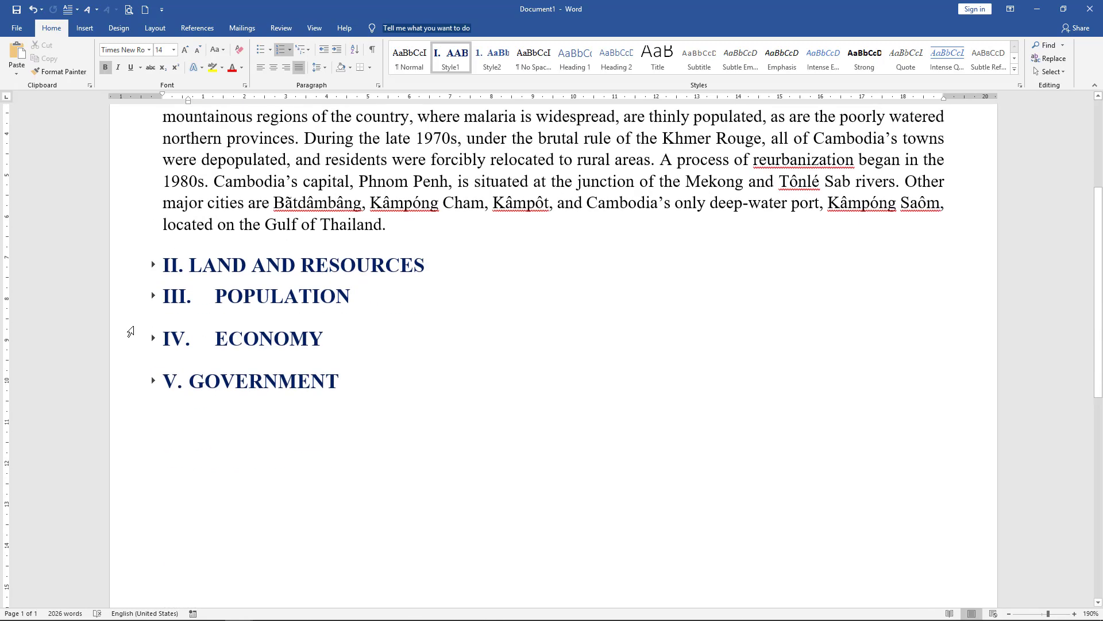
left_click(153, 266)
left_click(180, 293)
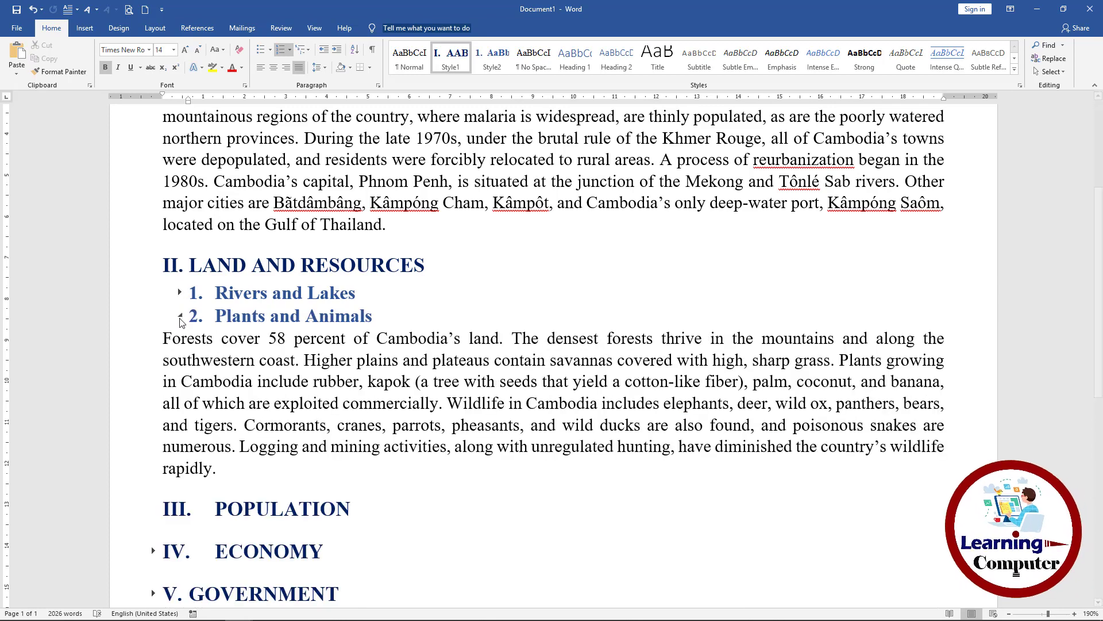
left_click(180, 315)
left_click(179, 294)
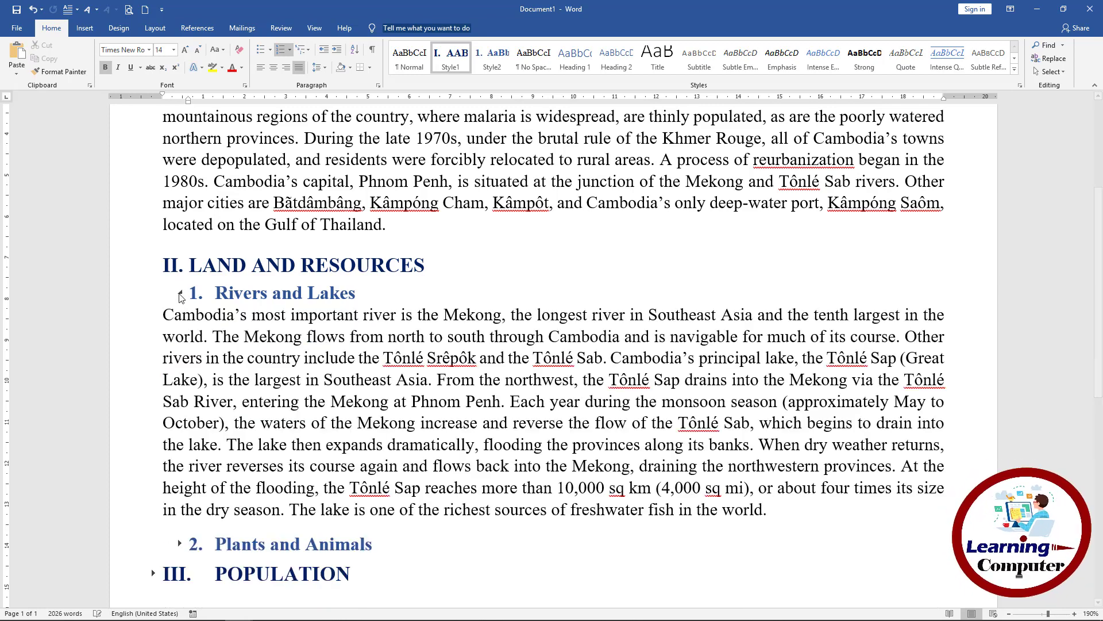
left_click(180, 540)
Expand sections III POPULATION, IV ECONOMY and V GOVERNMENT again
scroll(152, 457, "down", 5)
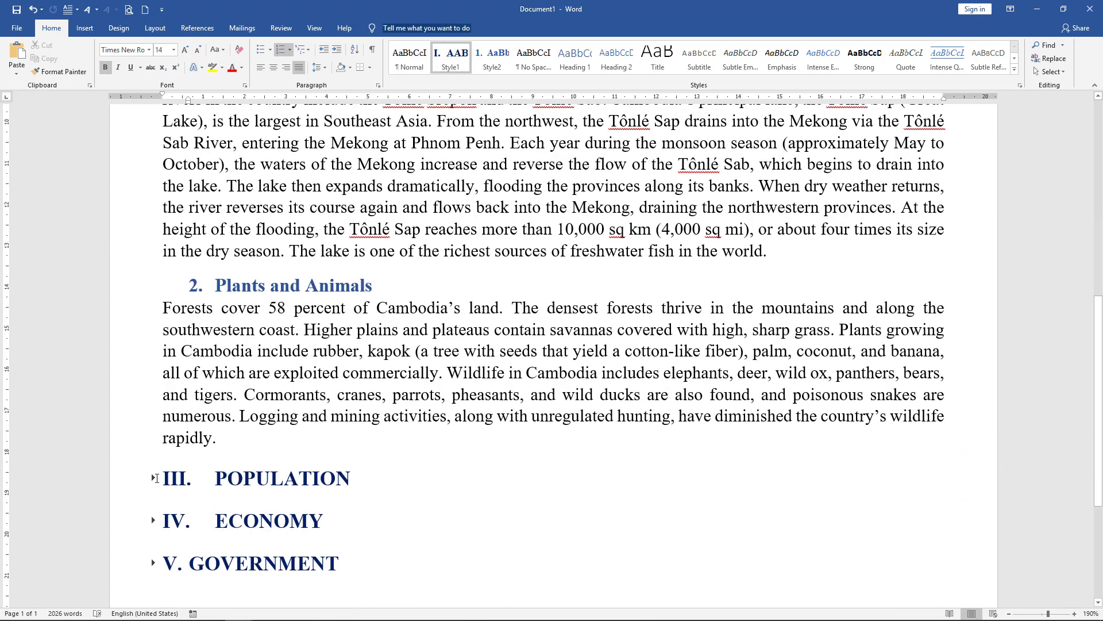
left_click(153, 477)
scroll(180, 476, "down", 6)
scroll(180, 476, "down", 9)
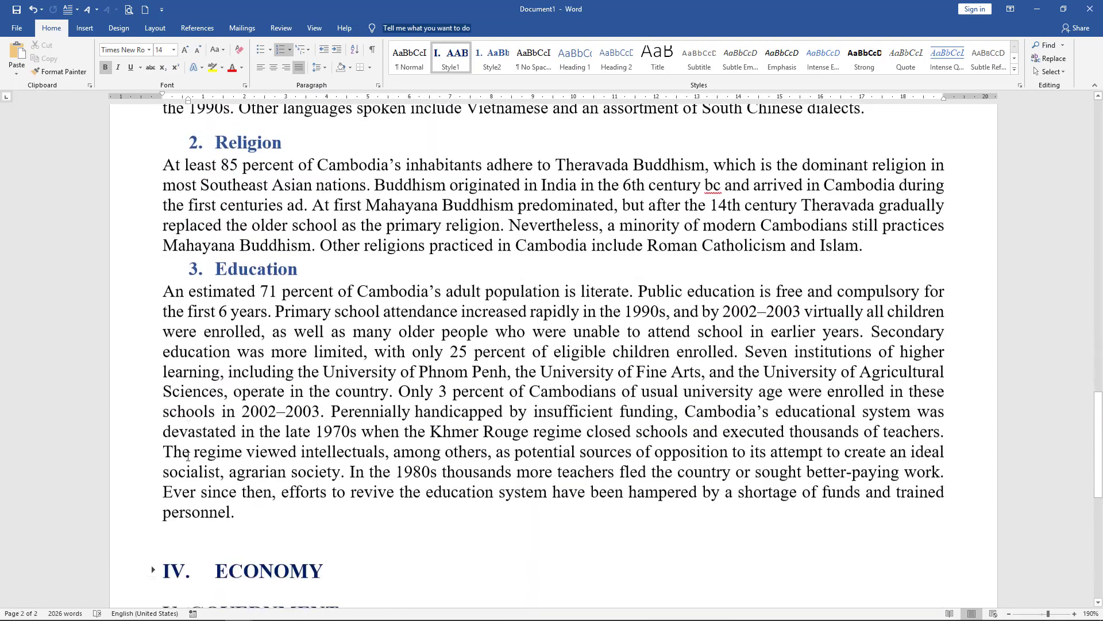
left_click(154, 396)
scroll(154, 397, "down", 3)
scroll(154, 396, "down", 4)
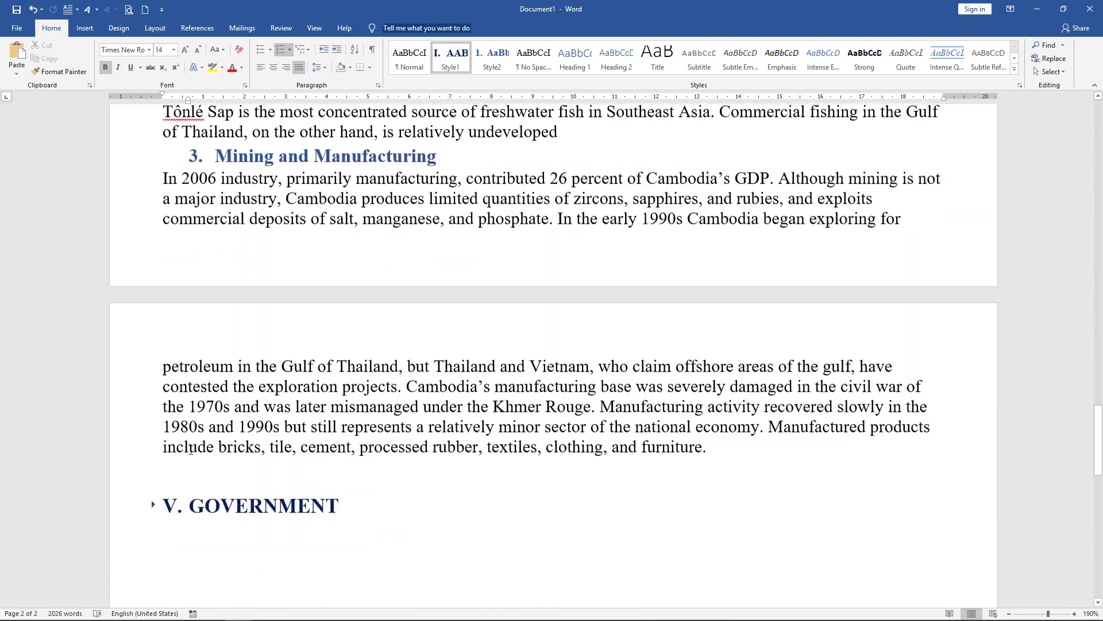
scroll(154, 332, "down", 3)
left_click(154, 332)
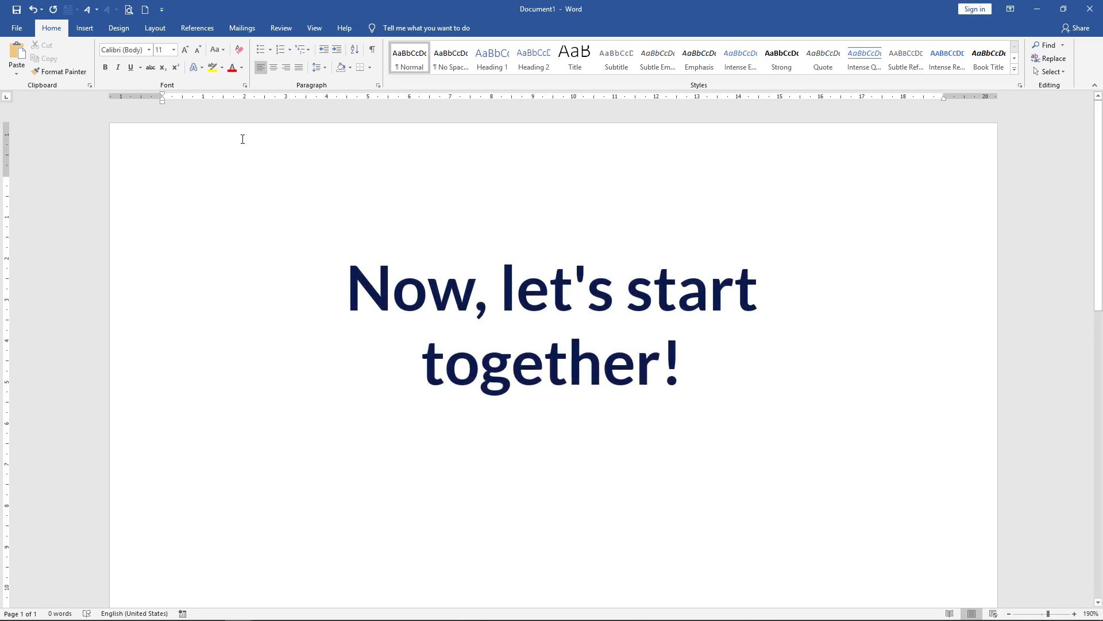
Set the text to Times New Roman 16 pt, bold and centred
left_click(149, 50)
left_click(132, 148)
left_click(184, 50)
left_click(184, 49)
left_click(185, 50)
left_click(105, 67)
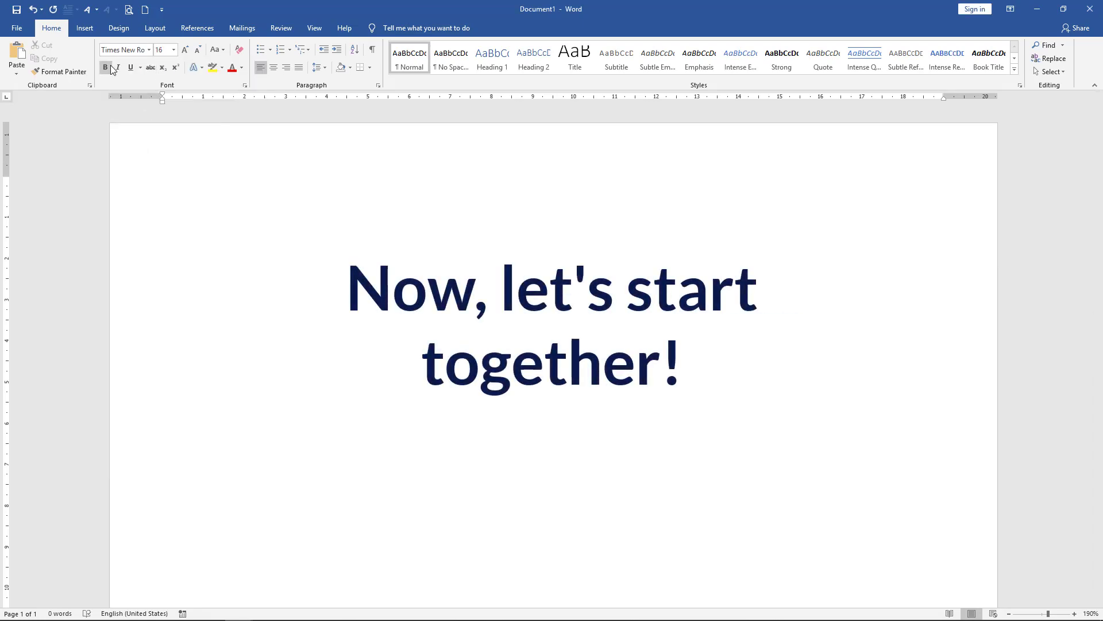
left_click(270, 69)
Type the title 'Topic: CAMBODIA' with 'introduction' on the line below
type("T")
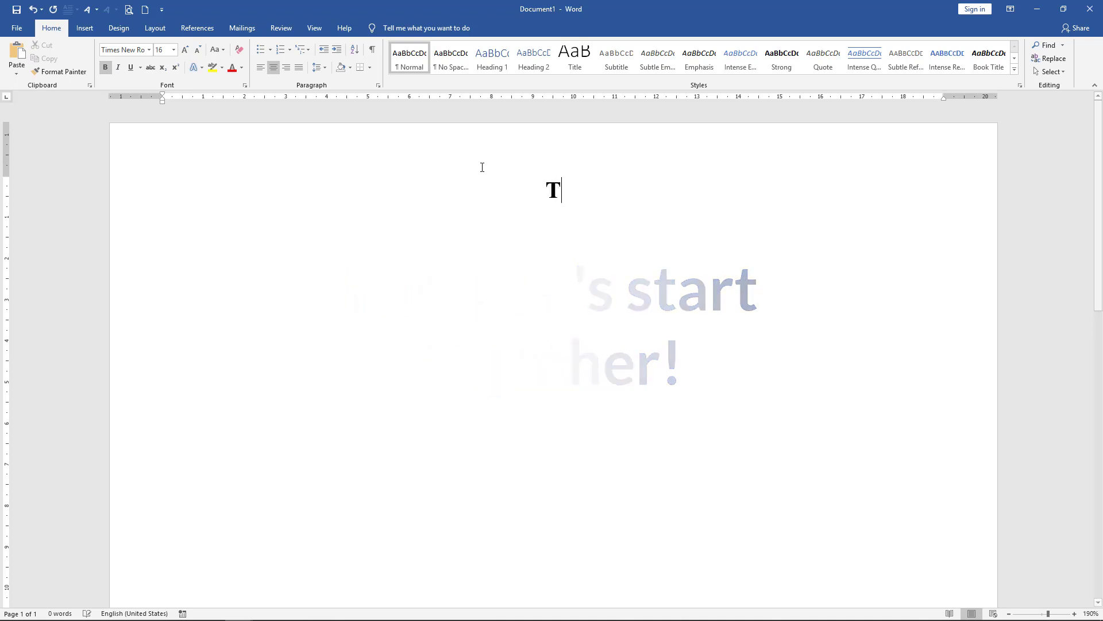
type("opic: CA")
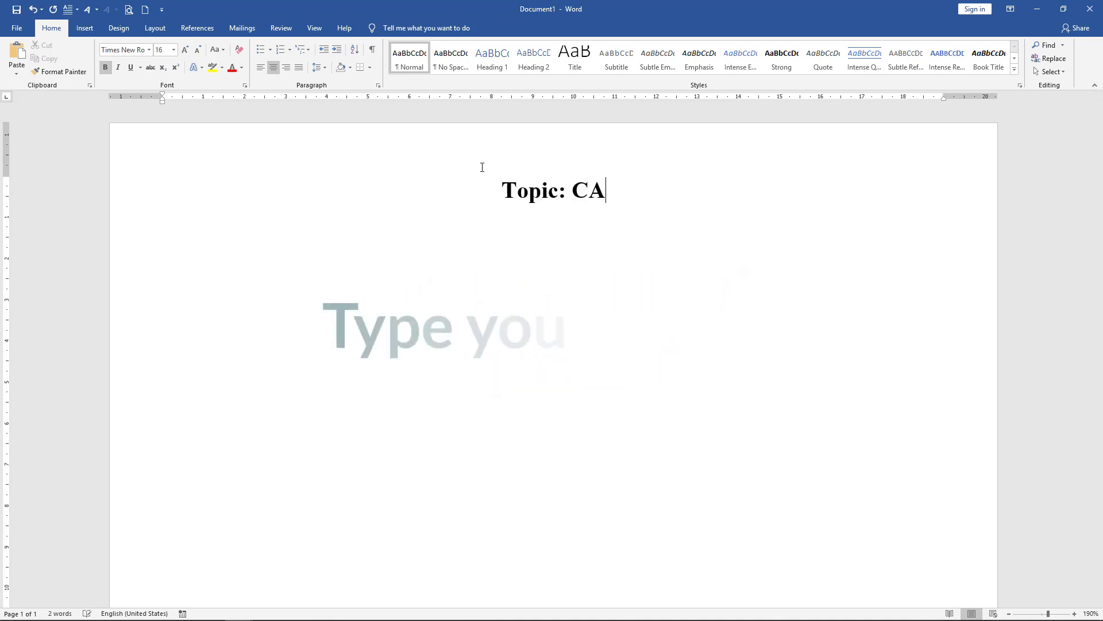
type("MBODIA")
key("Return")
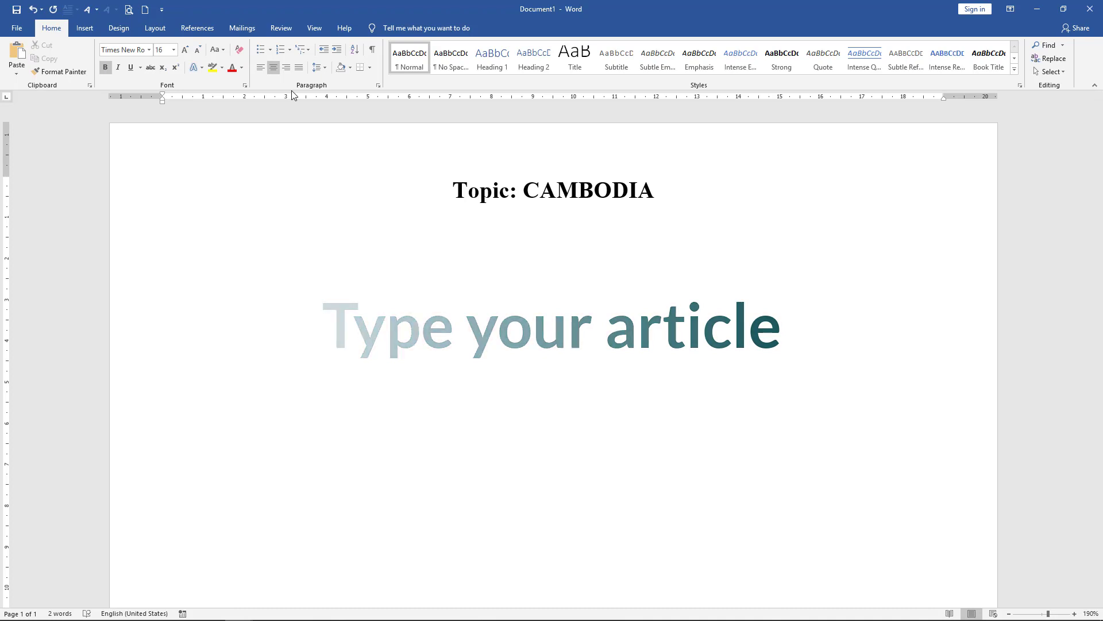
type("intr")
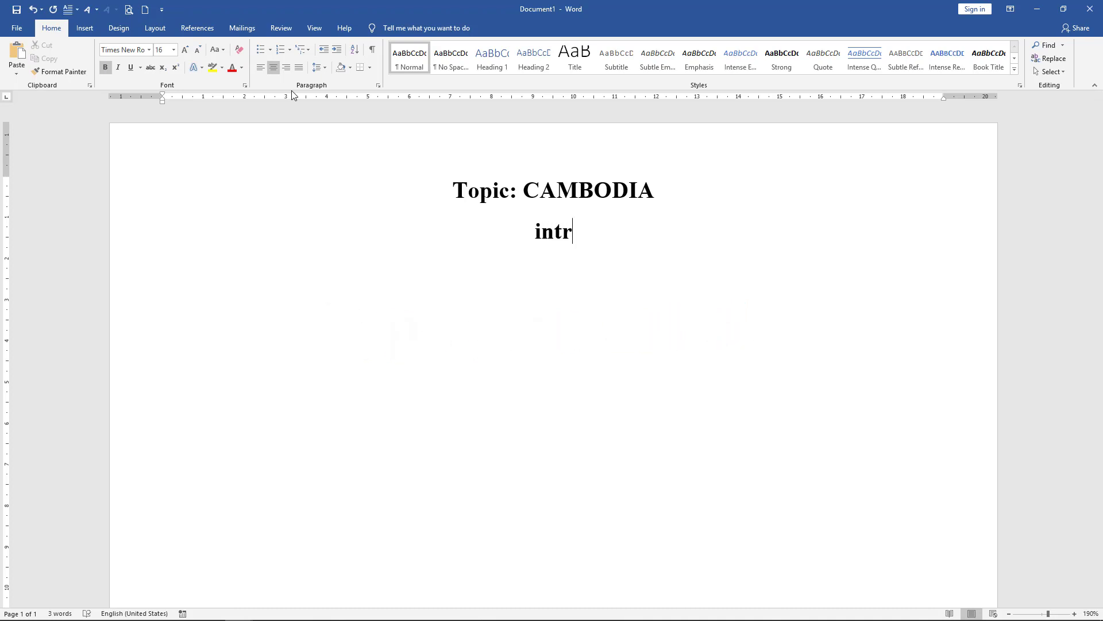
type("oduction")
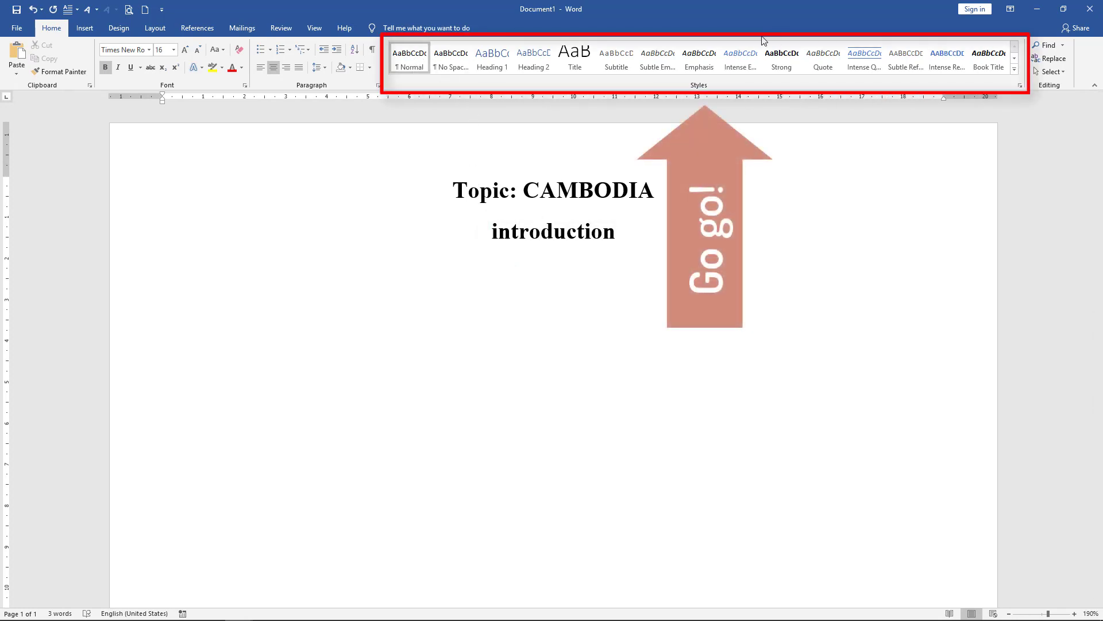
Create a new style named Style1 from the introduction line and open its full formatting settings
left_click(1014, 70)
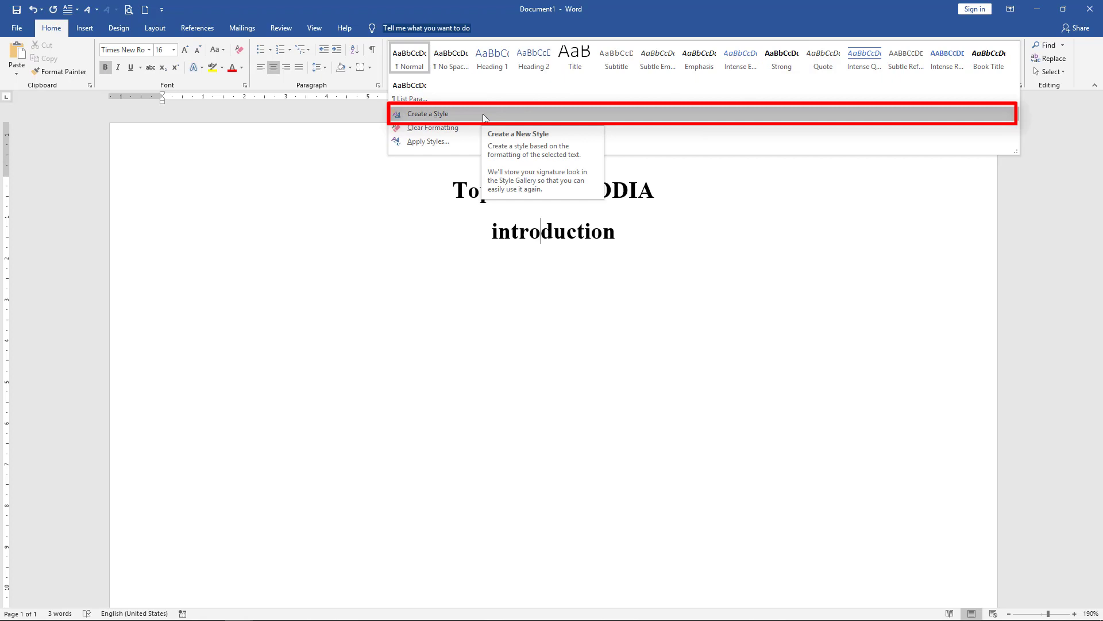
left_click(454, 114)
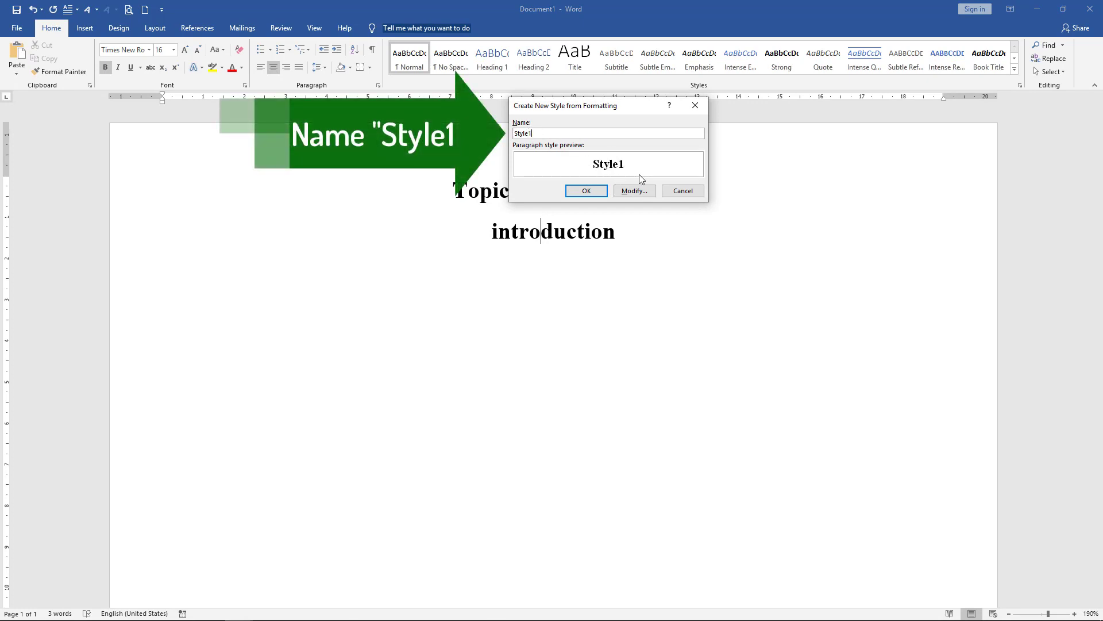
left_click(631, 192)
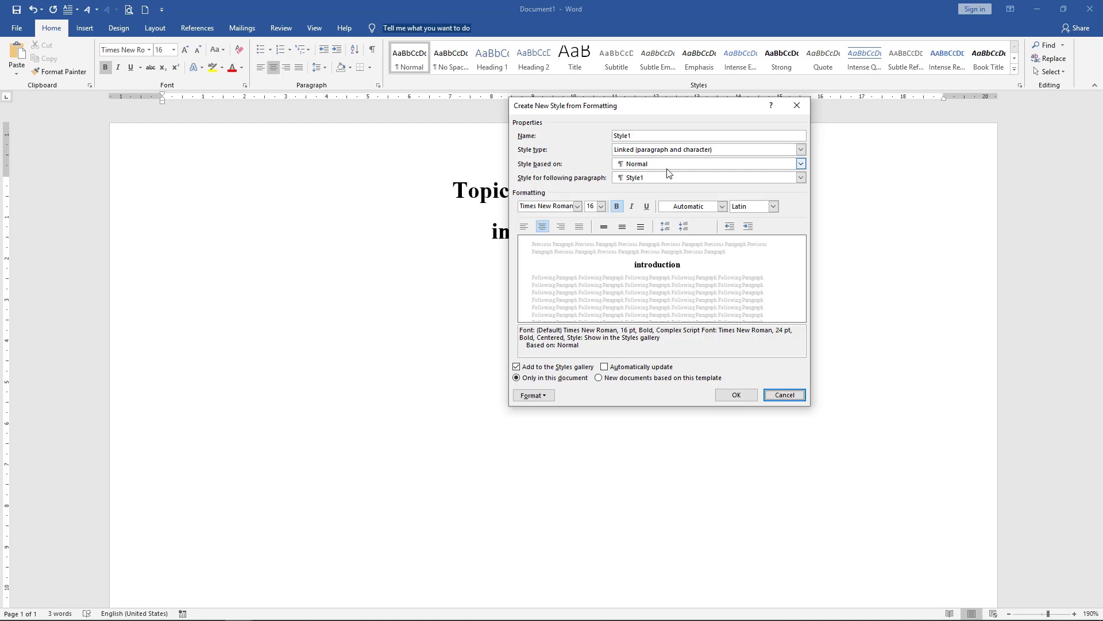
Base Style1 on Heading 1 with Times New Roman 14 pt font
left_click(800, 169)
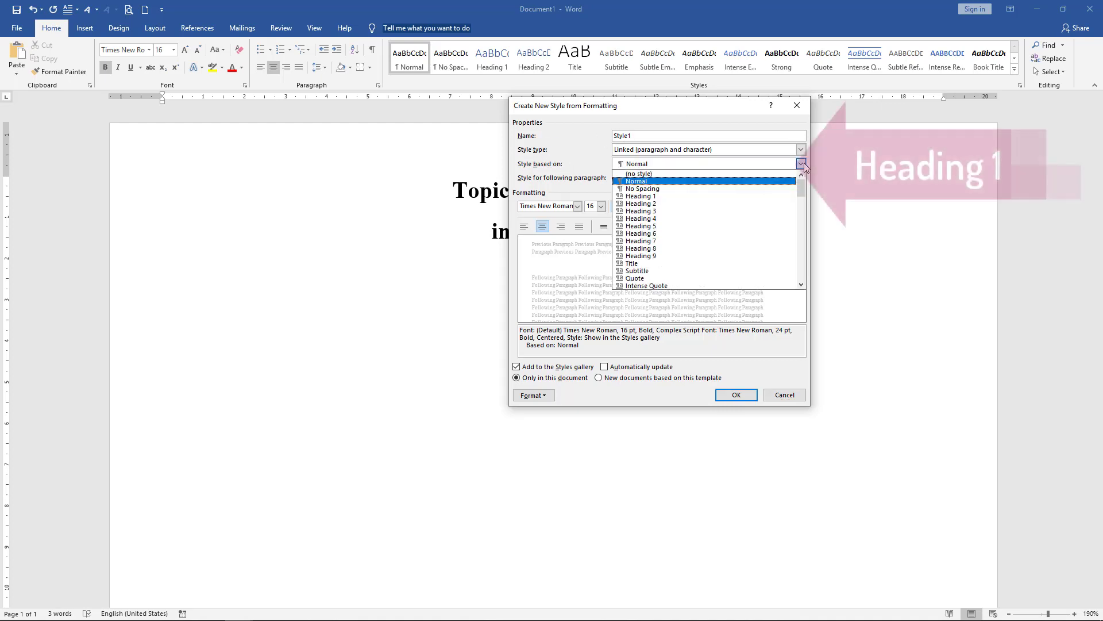
left_click(641, 196)
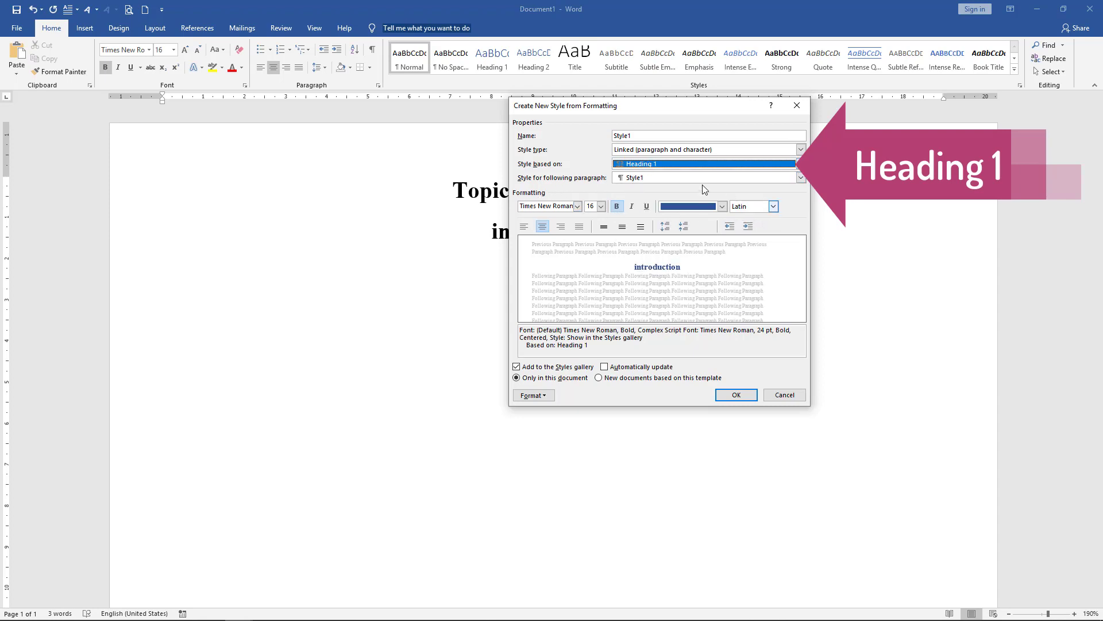
left_click(577, 206)
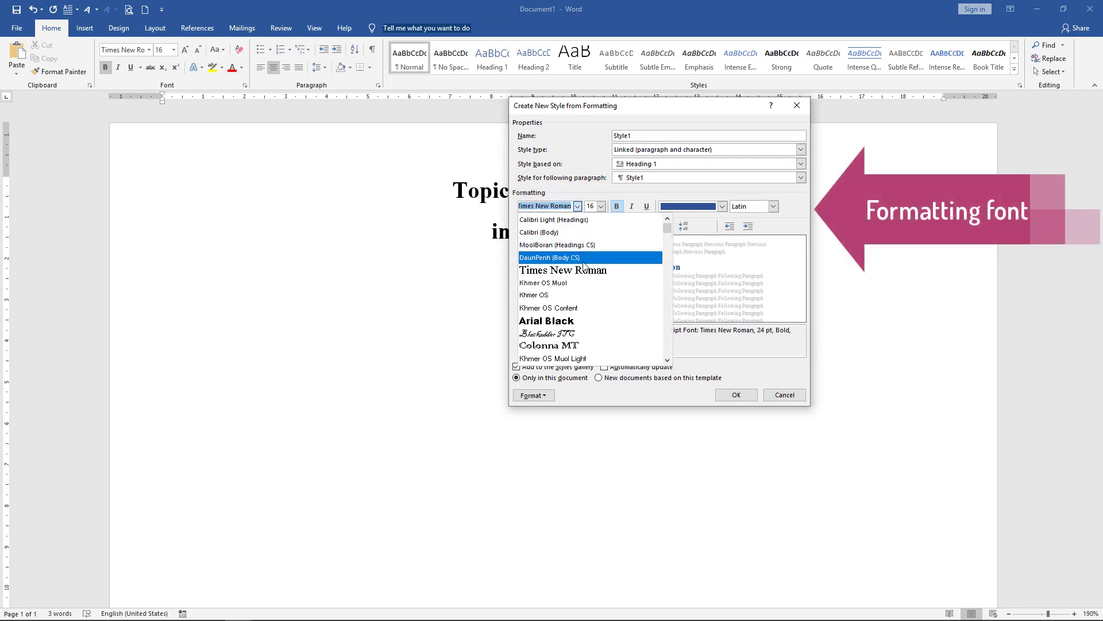
left_click(584, 270)
left_click(601, 206)
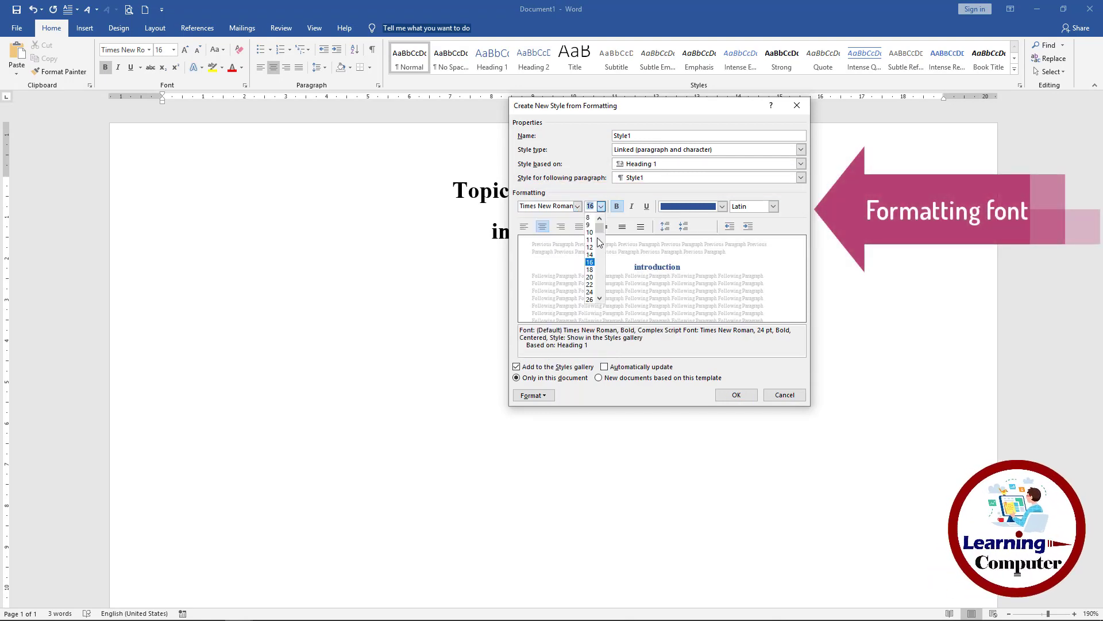
scroll(598, 259, "down", 2)
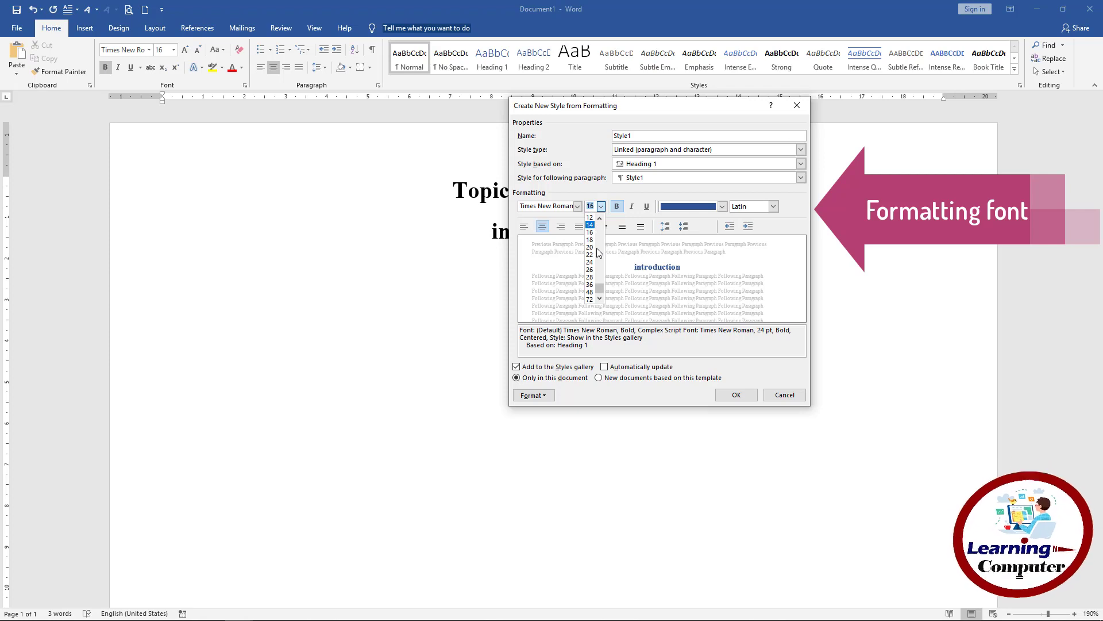
left_click(591, 224)
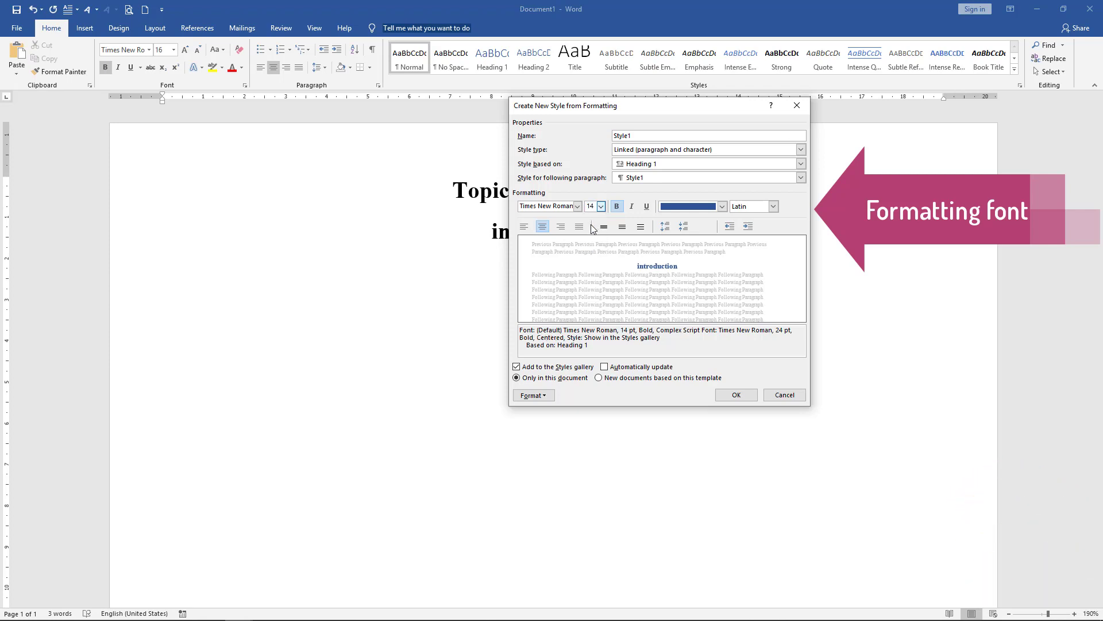
Keep Style1 bold and non-italic, colour it dark blue, and left-align it
left_click(618, 207)
left_click(618, 206)
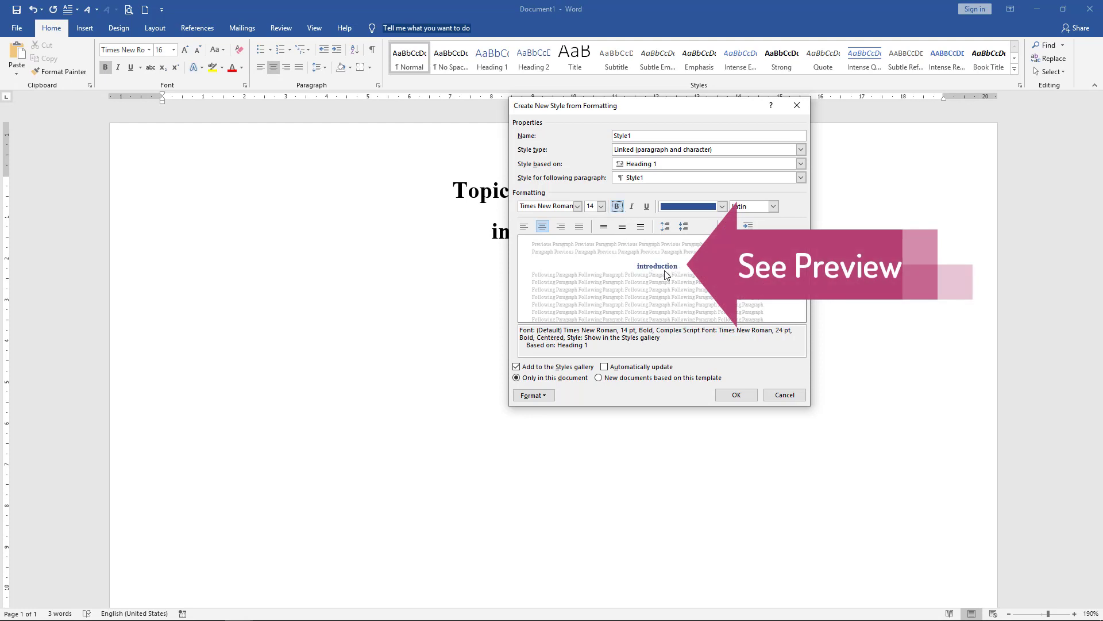
left_click(632, 207)
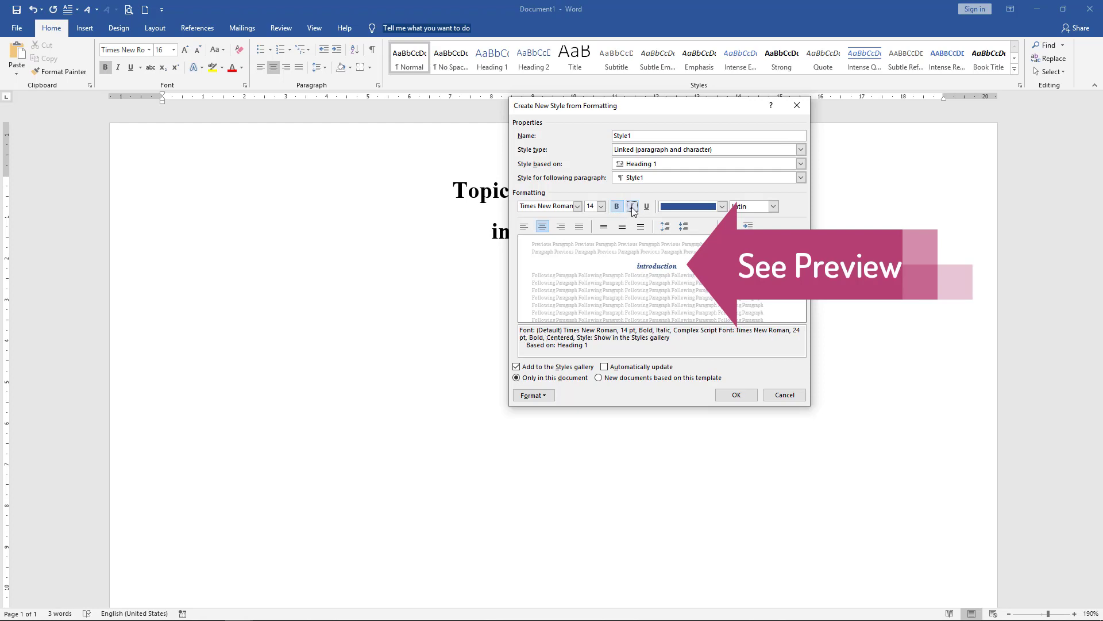
left_click(632, 207)
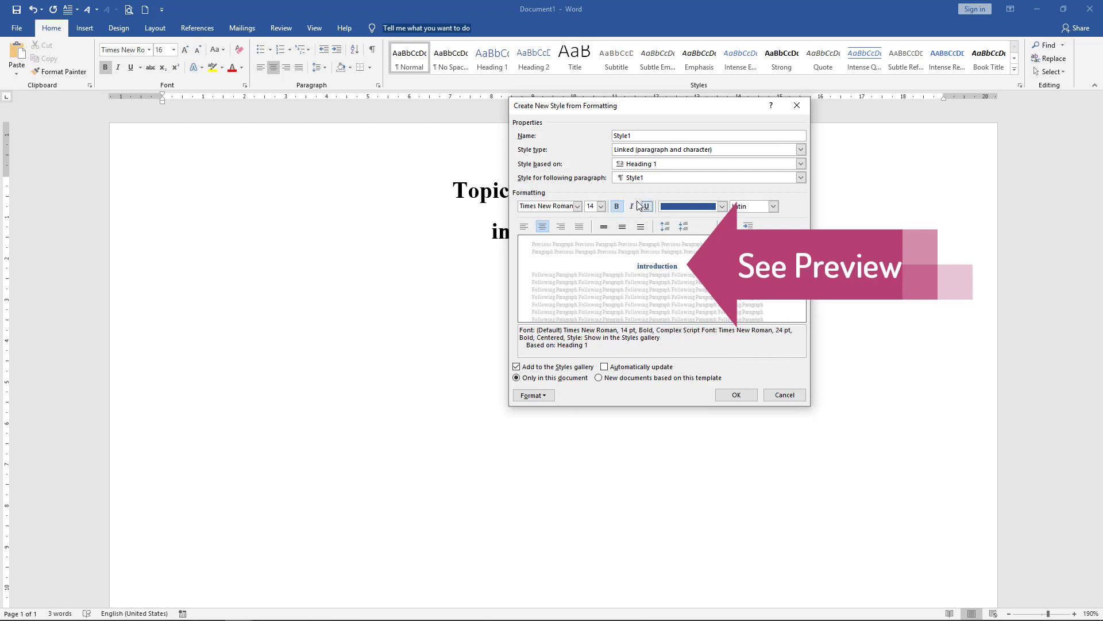
left_click(723, 207)
left_click(742, 309)
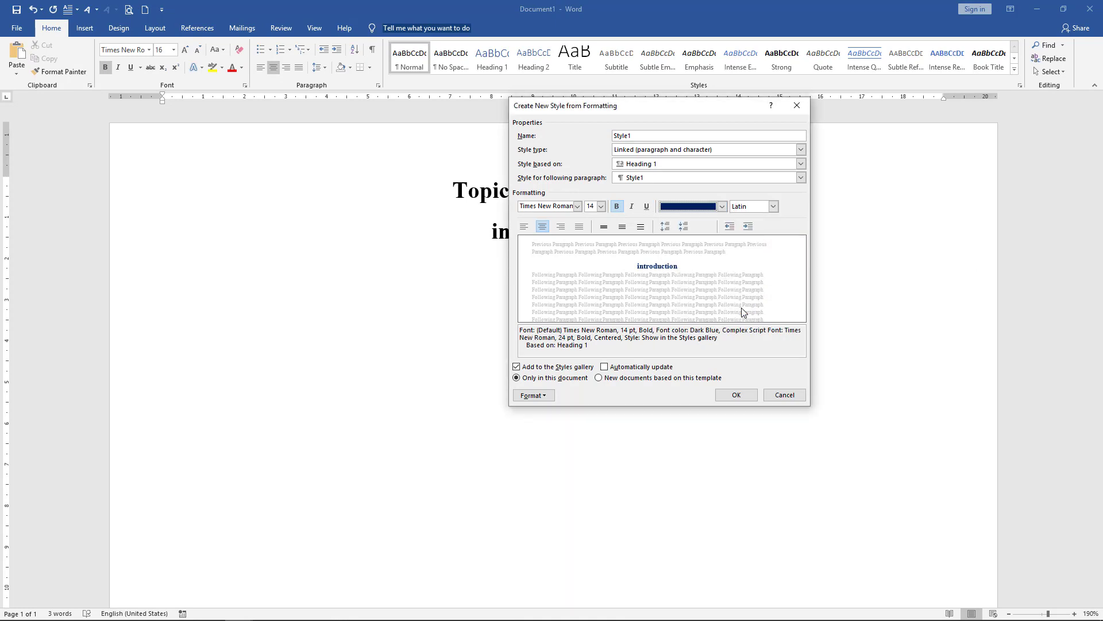
left_click(525, 226)
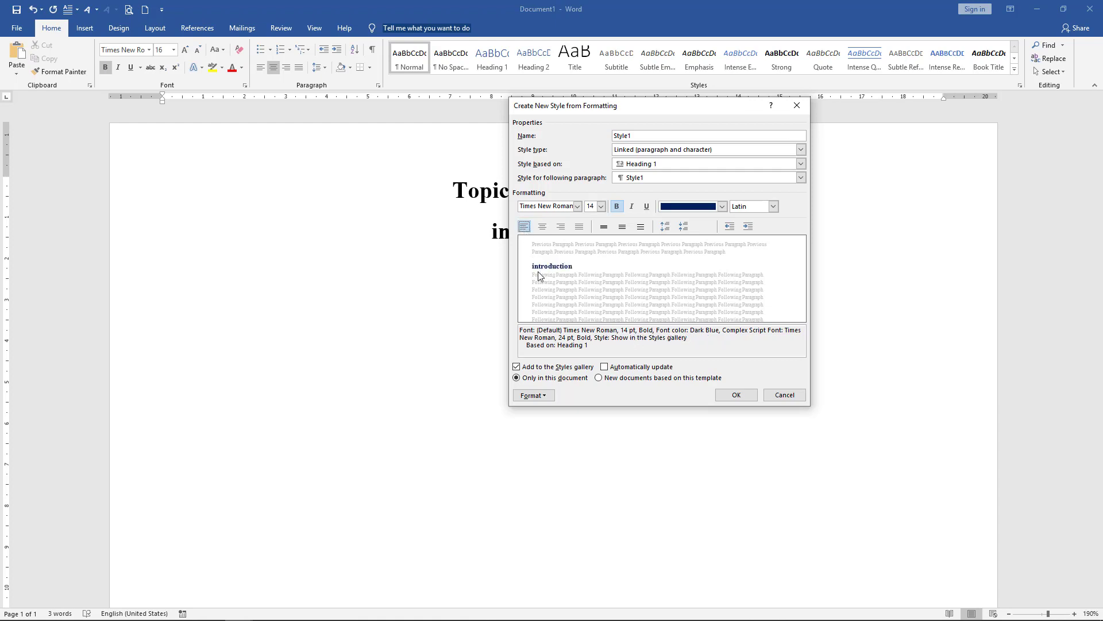
Turn on All caps in Style1's font settings so the preview reads INTRODUCTION
left_click(547, 399)
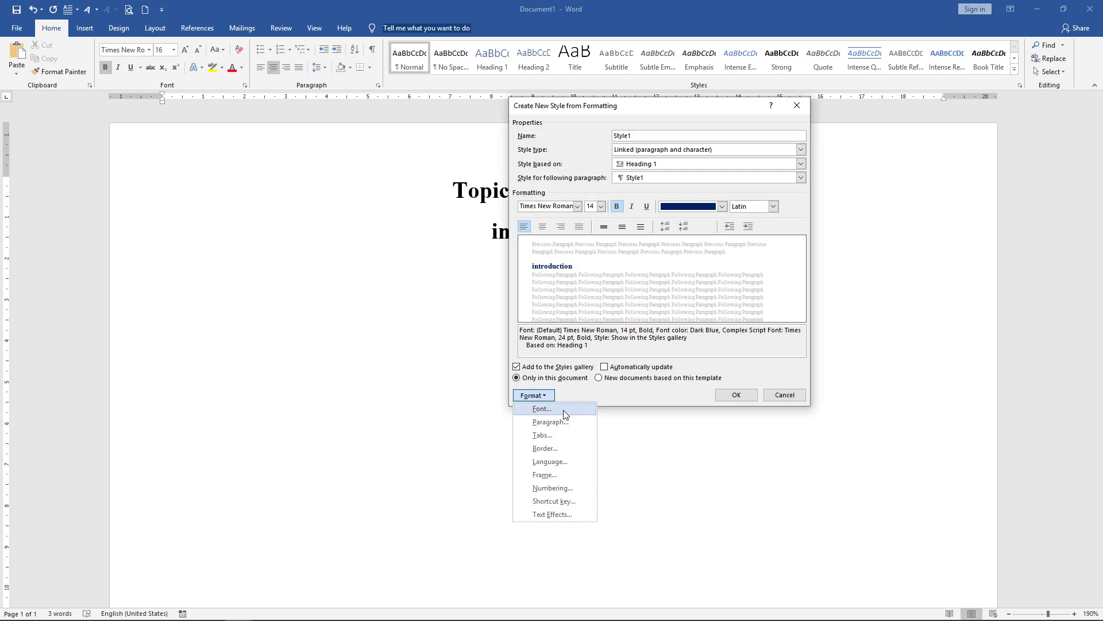
left_click(565, 415)
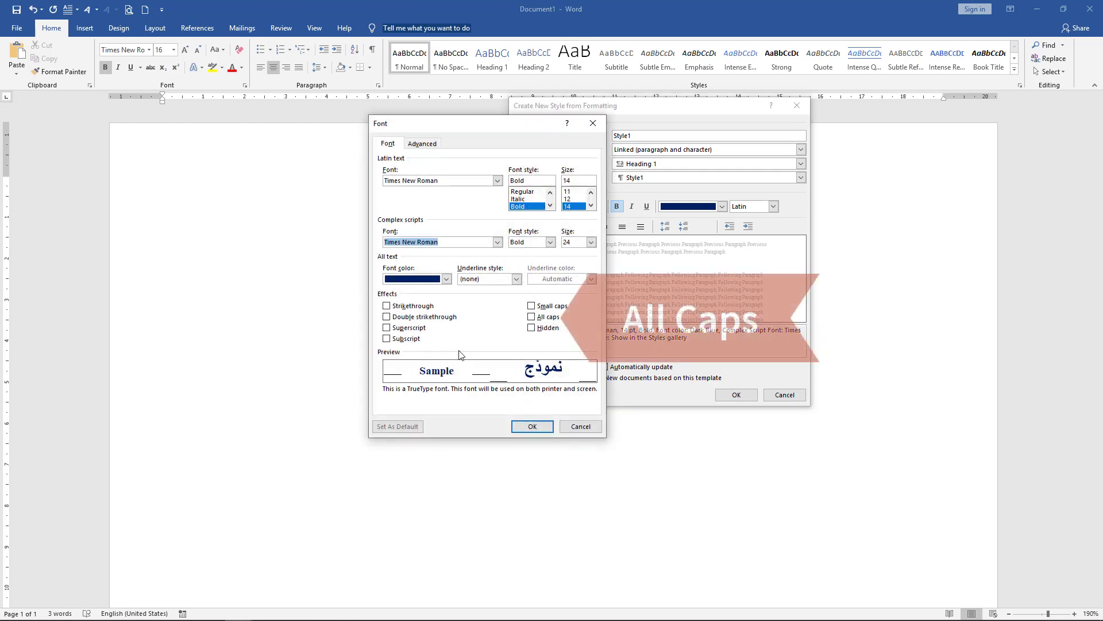
left_click(533, 318)
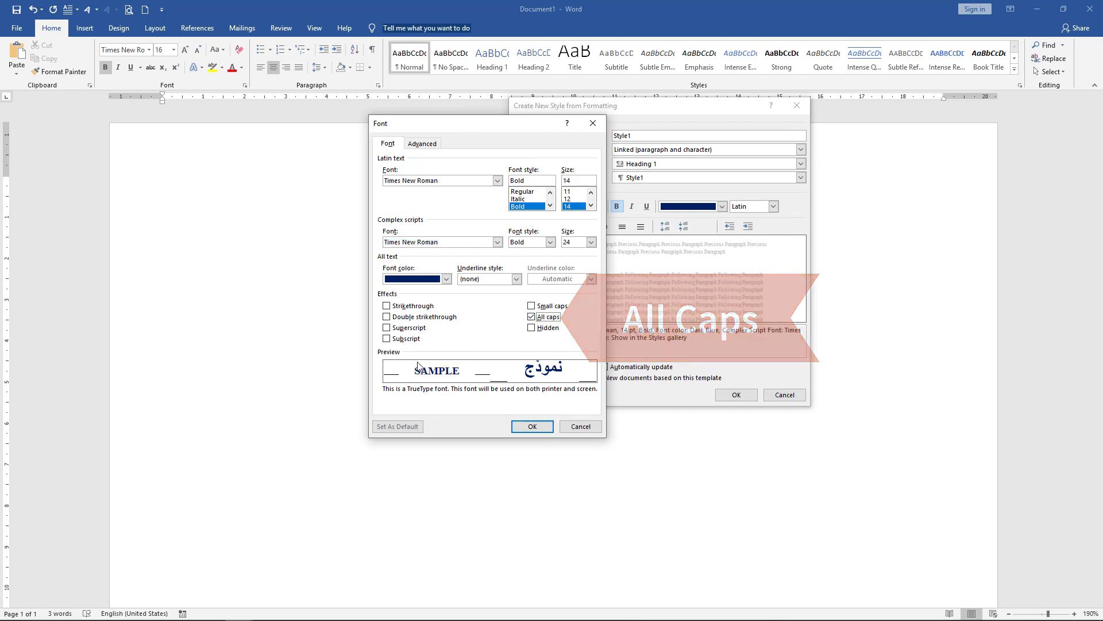
left_click(534, 317)
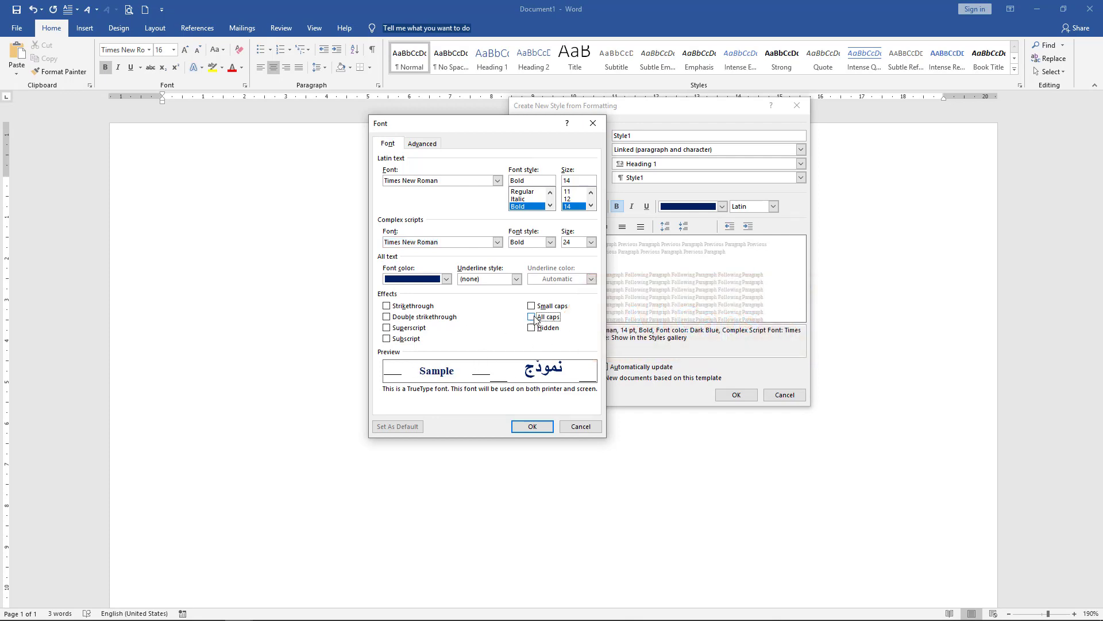
left_click(535, 319)
left_click(535, 319)
left_click(533, 321)
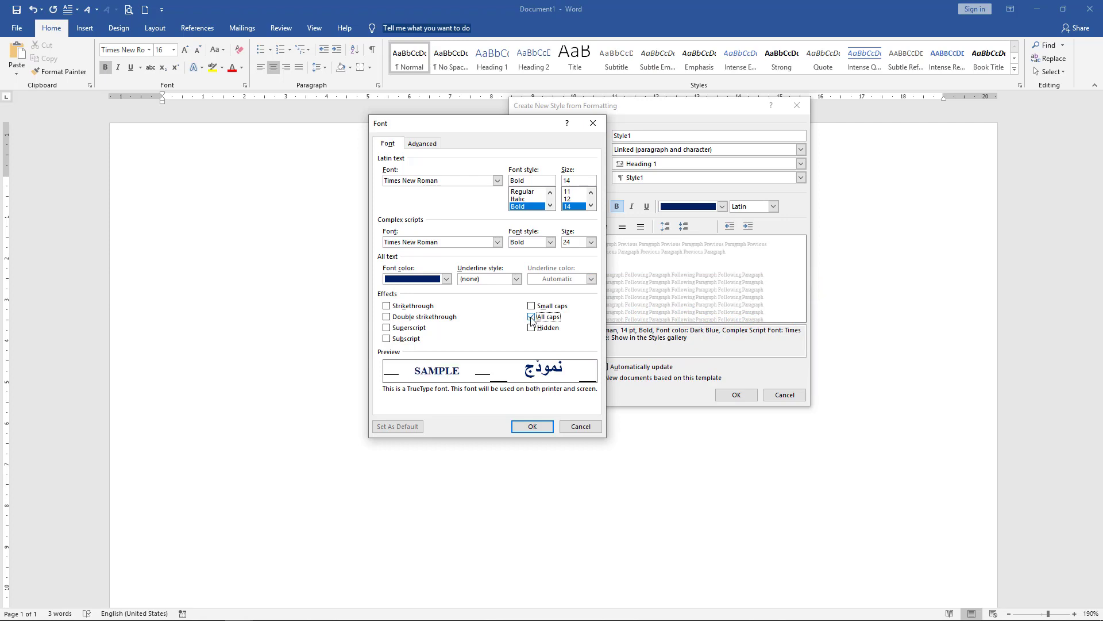
left_click(525, 427)
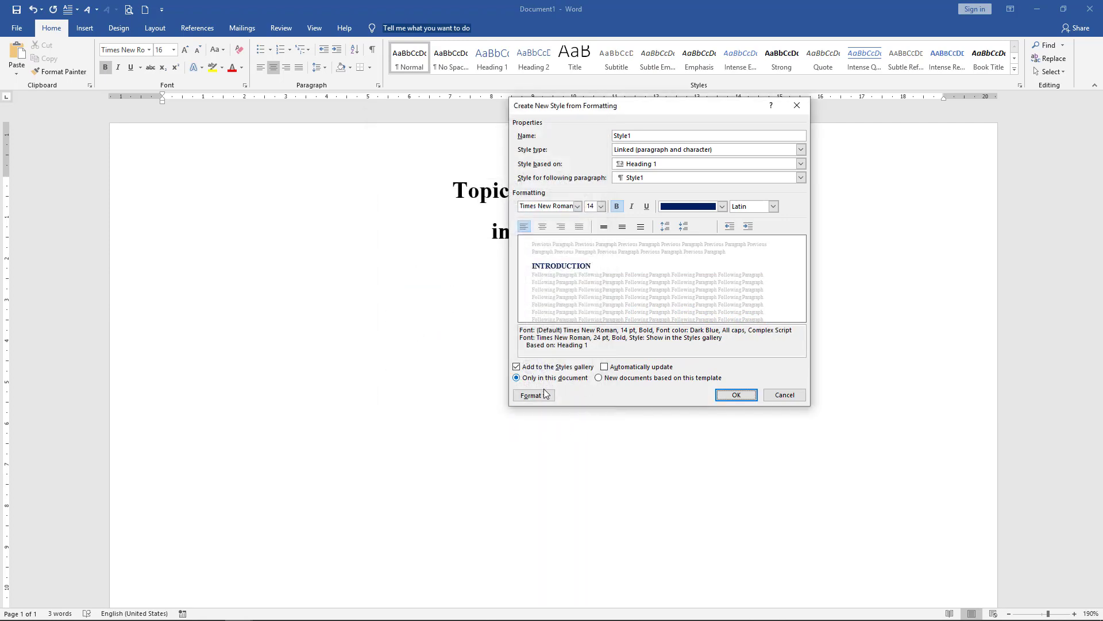
left_click(546, 396)
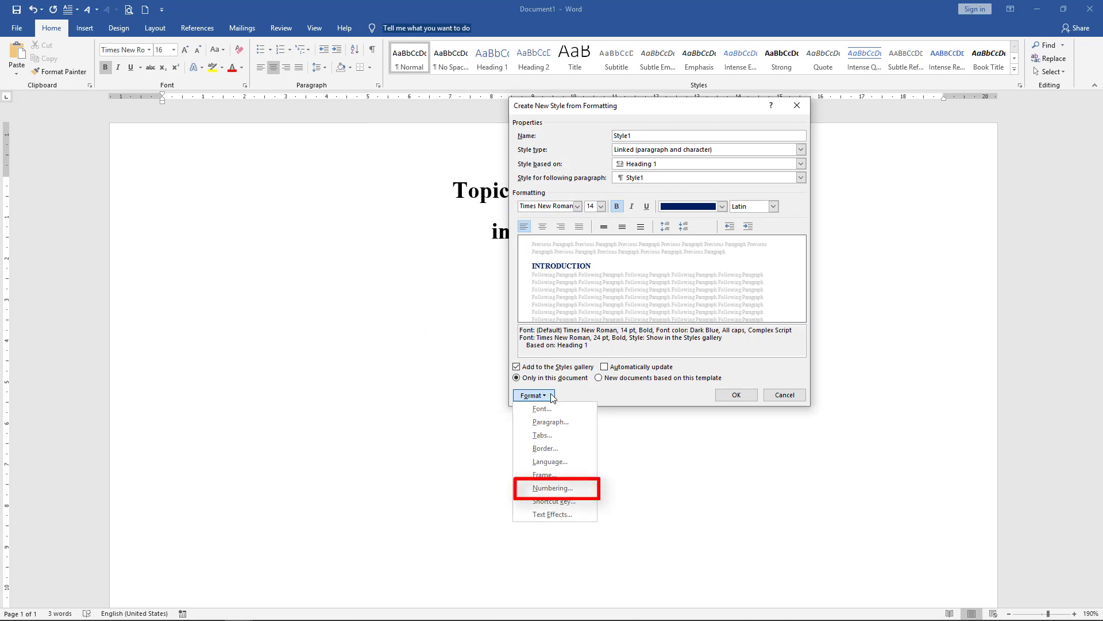
Give Style1 the I., II., III. Roman numeral numbering format
left_click(585, 490)
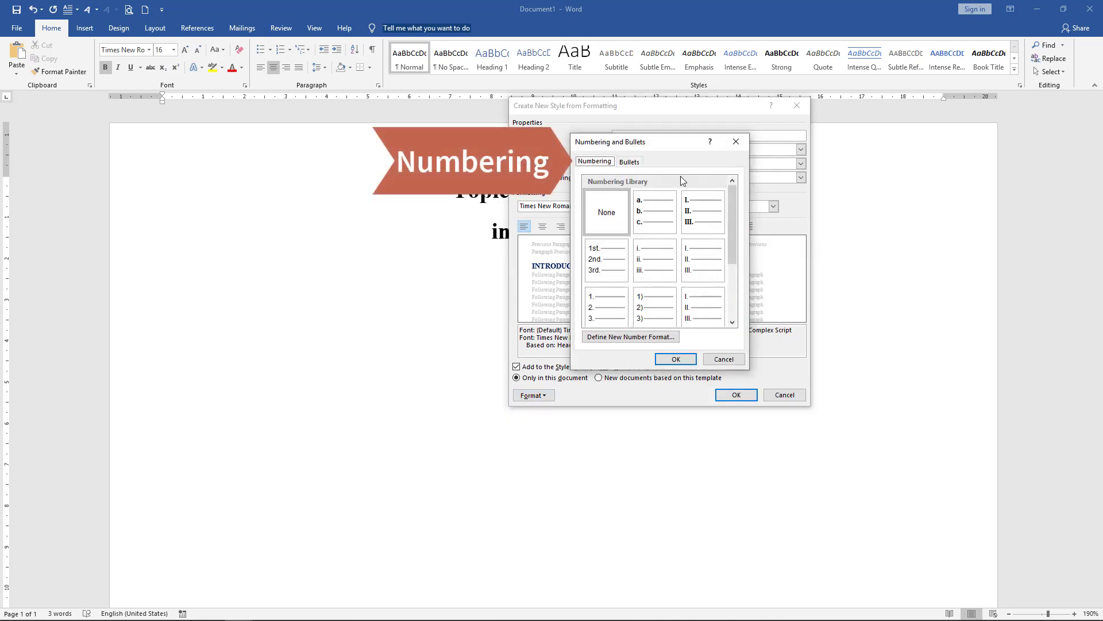
left_click_drag(727, 240, 730, 277)
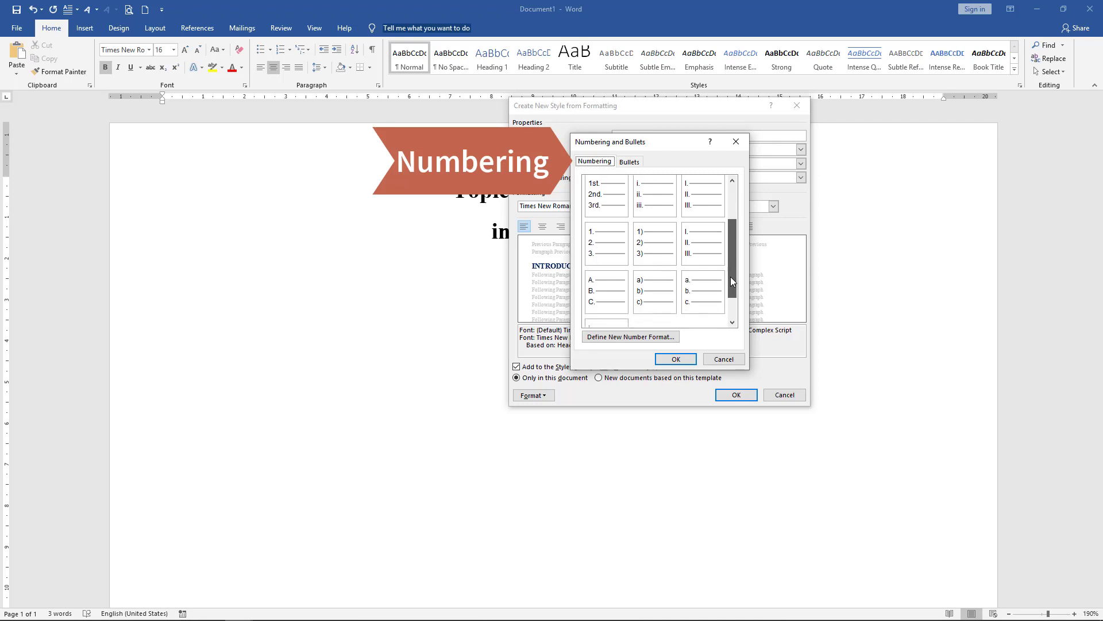
scroll(655, 293, "up", 5)
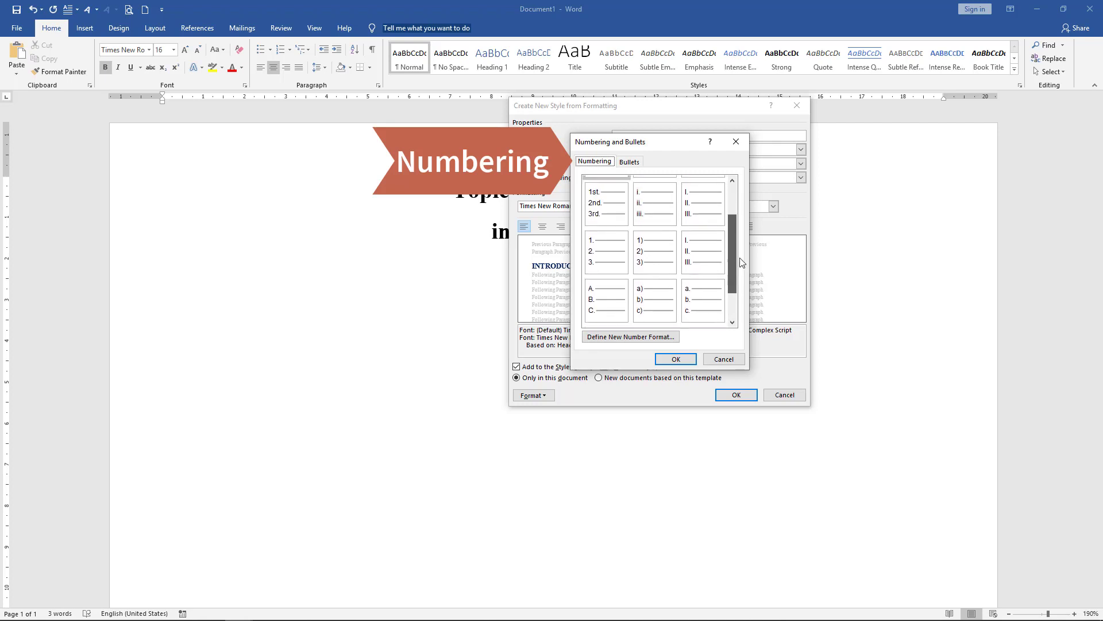
left_click(630, 162)
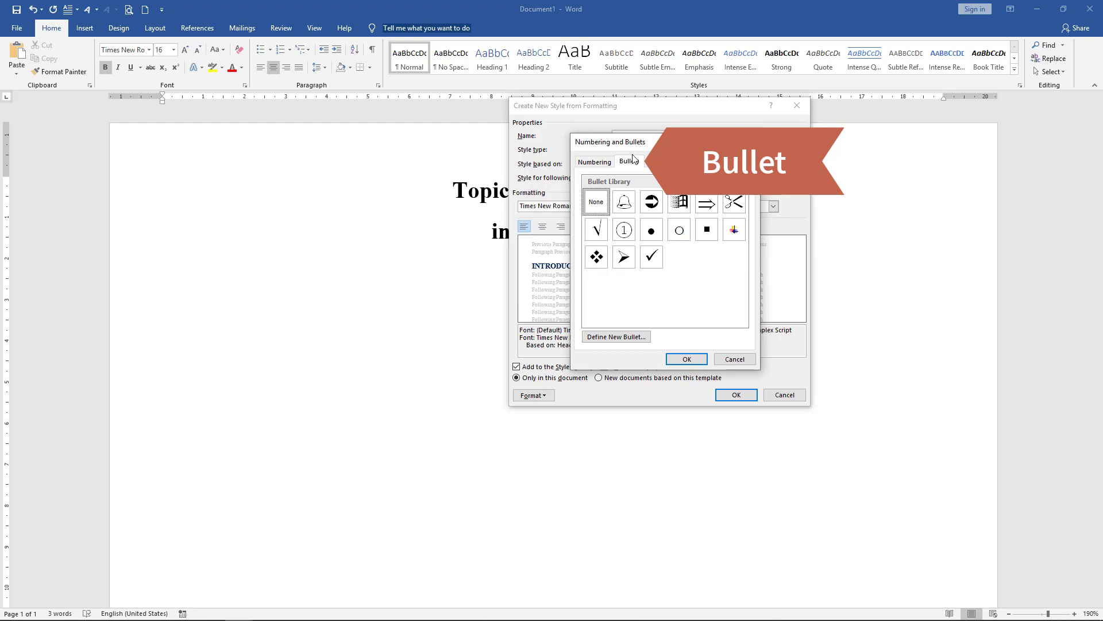
left_click(603, 162)
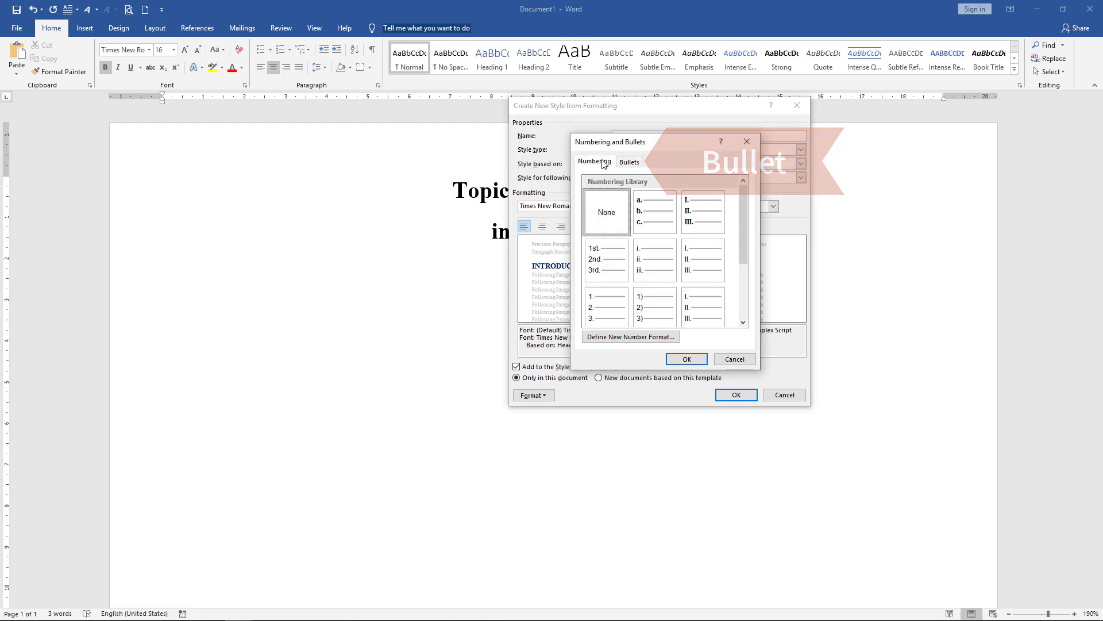
left_click(697, 223)
left_click(688, 359)
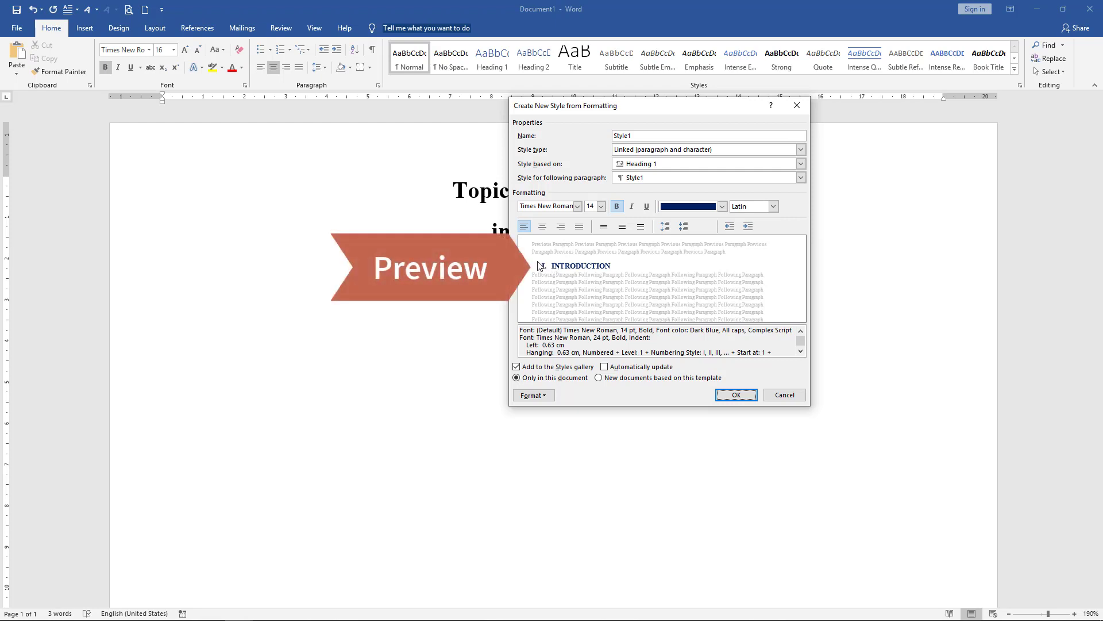
Set the numbered heading's left indent to 0 cm and save Style1
left_click(730, 226)
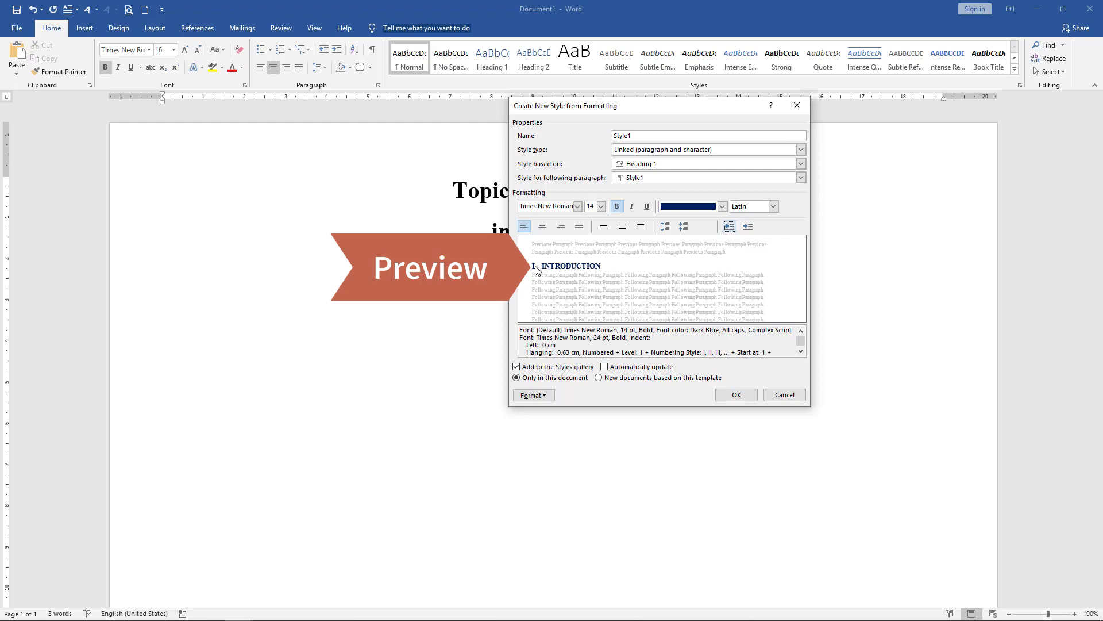
left_click(748, 226)
left_click(748, 227)
left_click(748, 226)
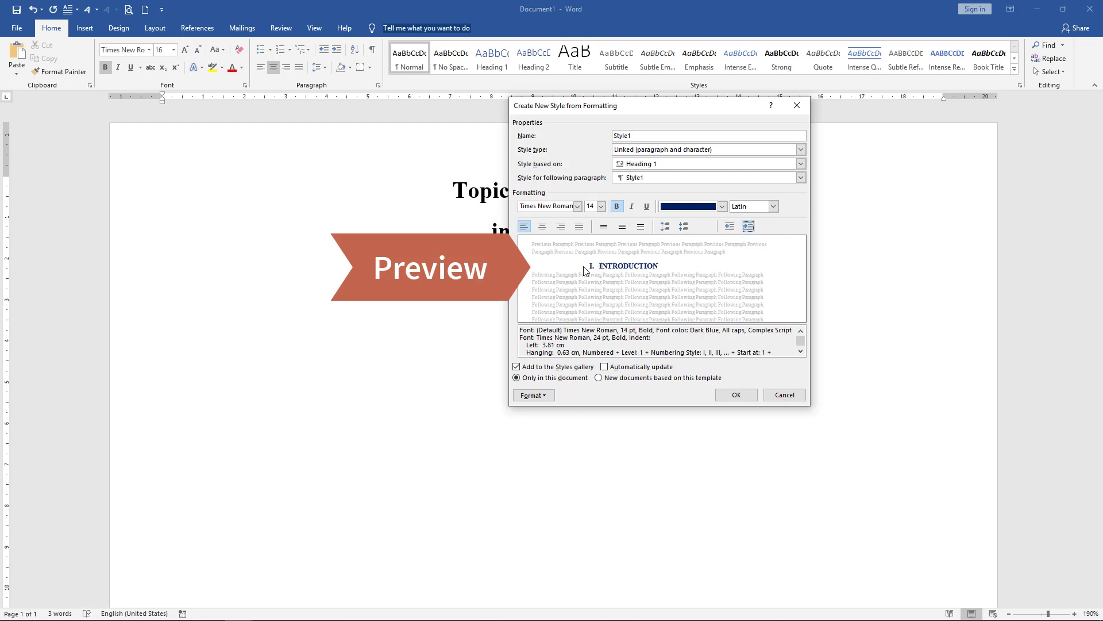
left_click(730, 227)
left_click(730, 227)
left_click(729, 226)
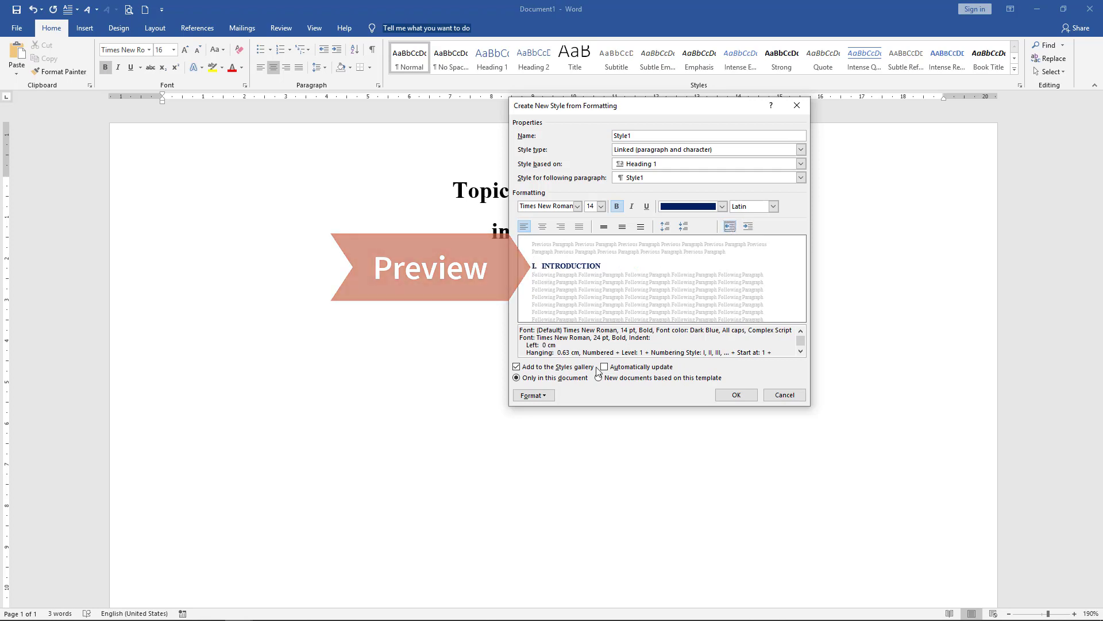
left_click(736, 395)
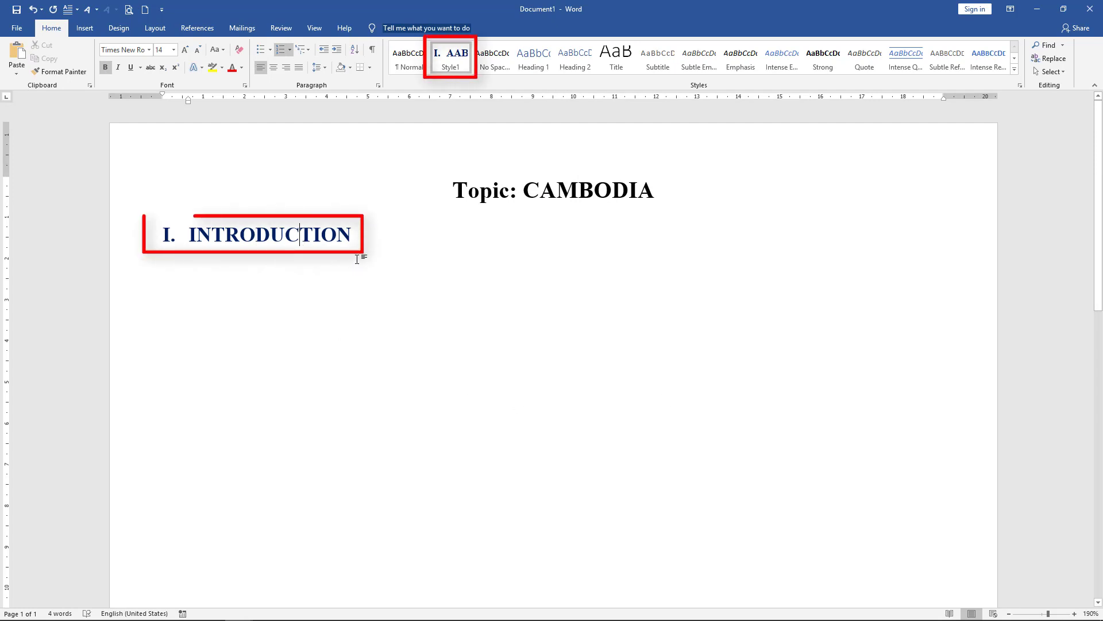
Add a Normal-style line reading 'Cambodia' under the I. INTRODUCTION heading
left_click(356, 242)
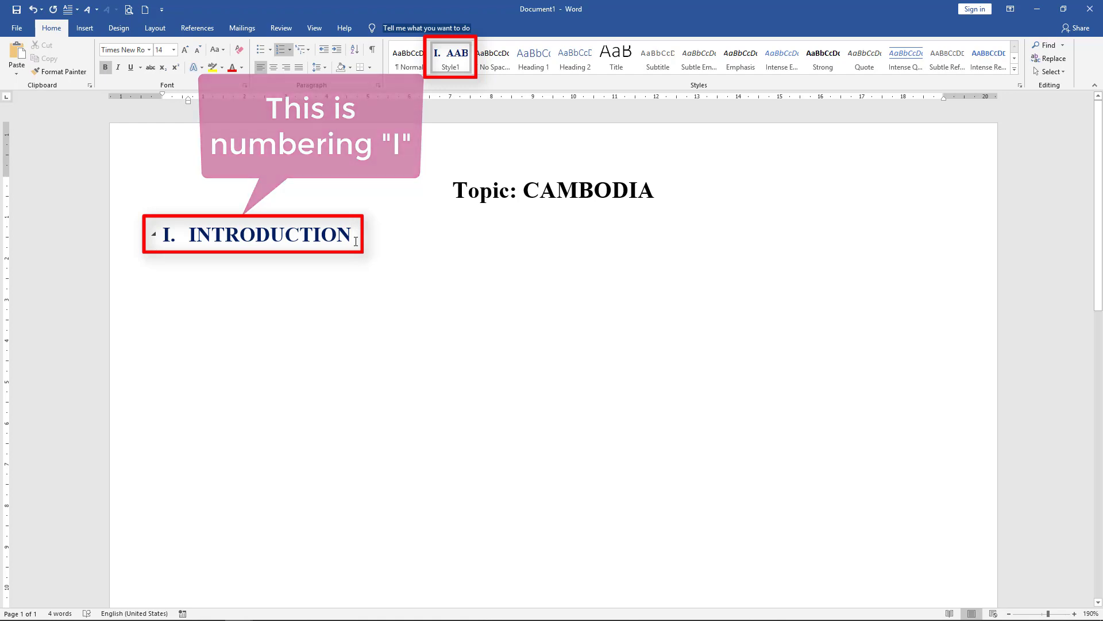
key("Return")
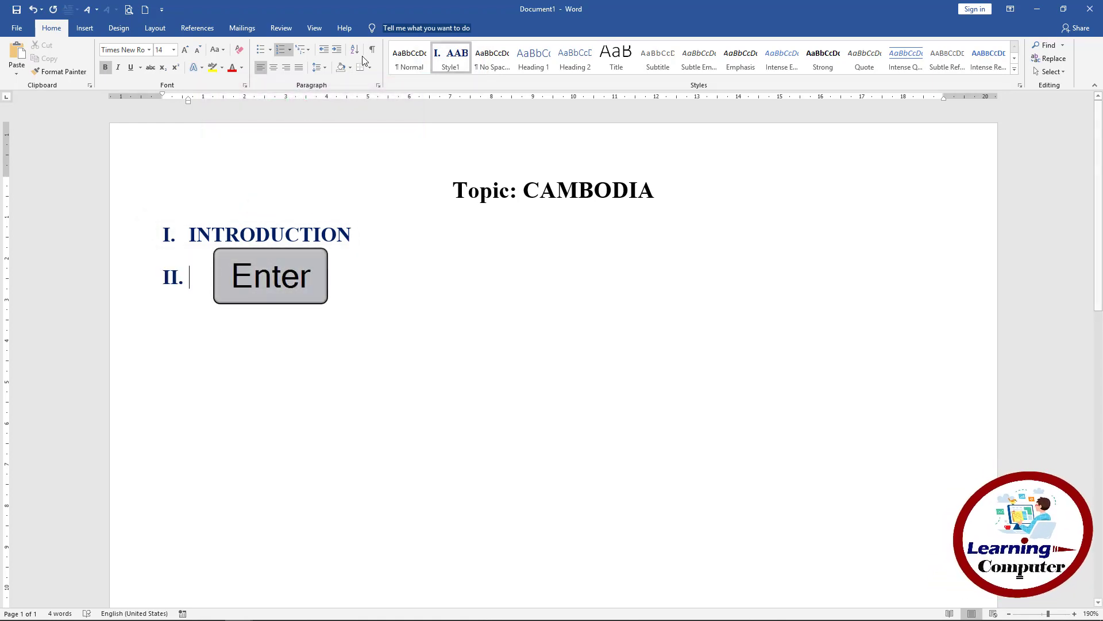
left_click(409, 61)
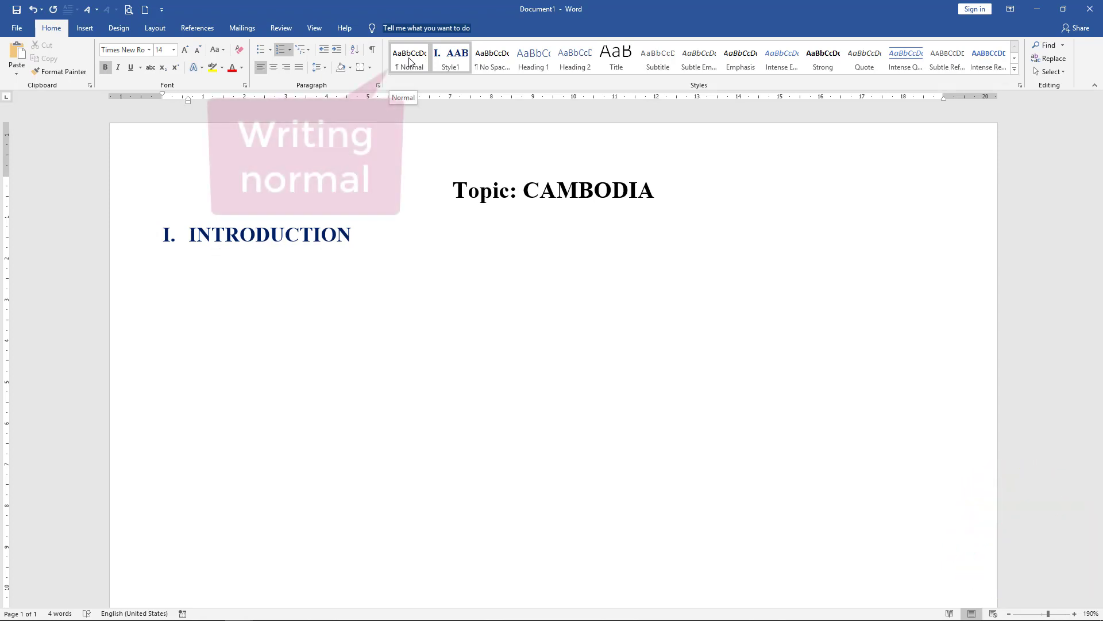
left_click(409, 61)
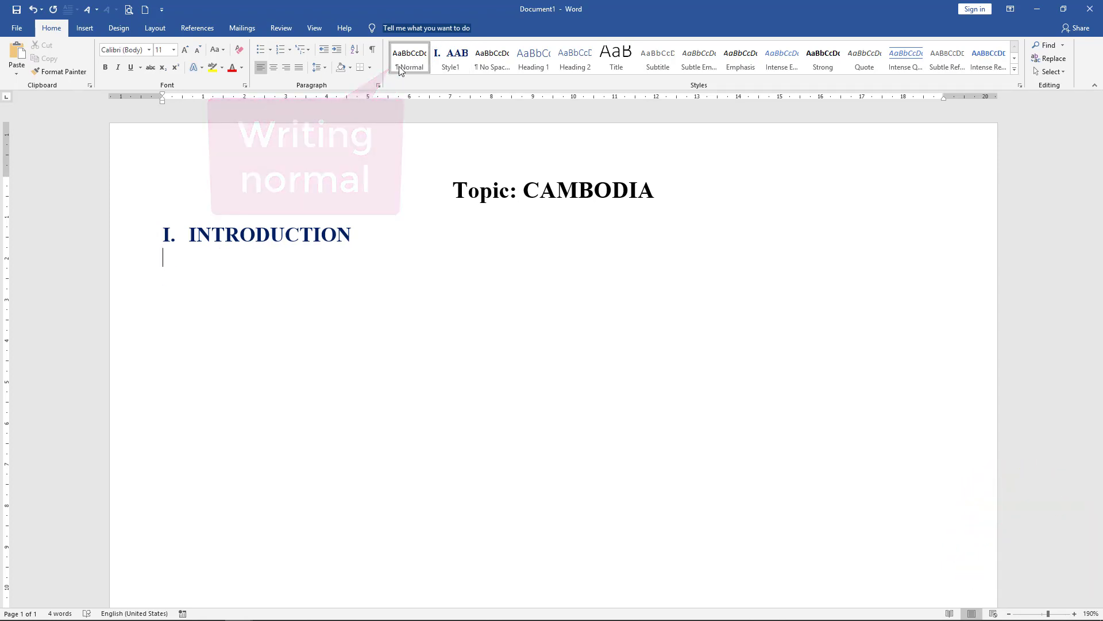
type("CAm")
key("BackSpace")
key("BackSpace")
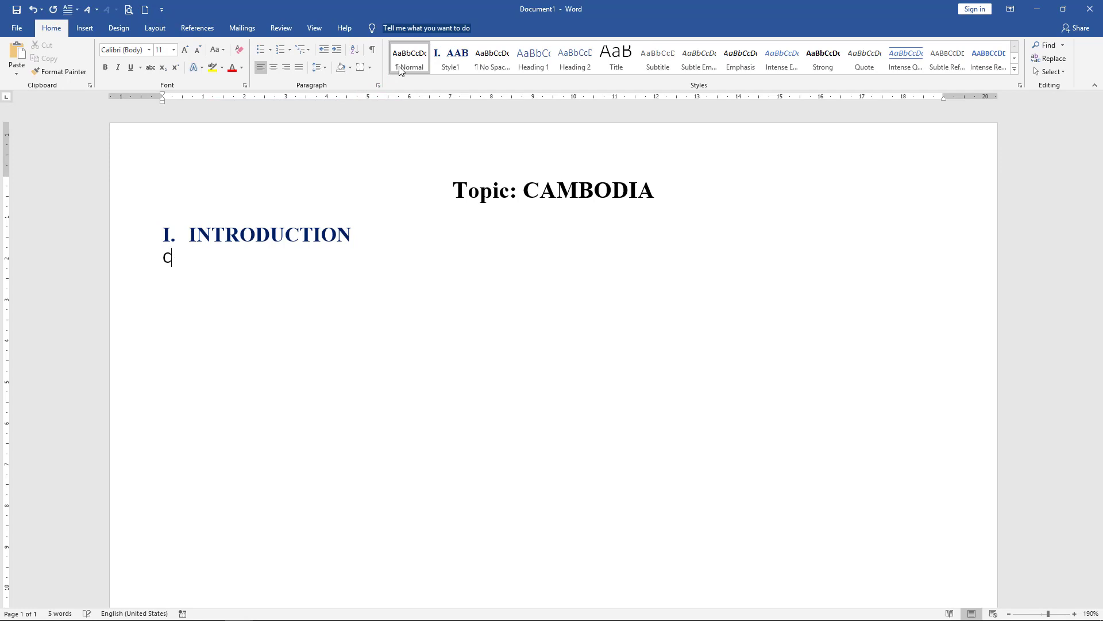
type("mbodia")
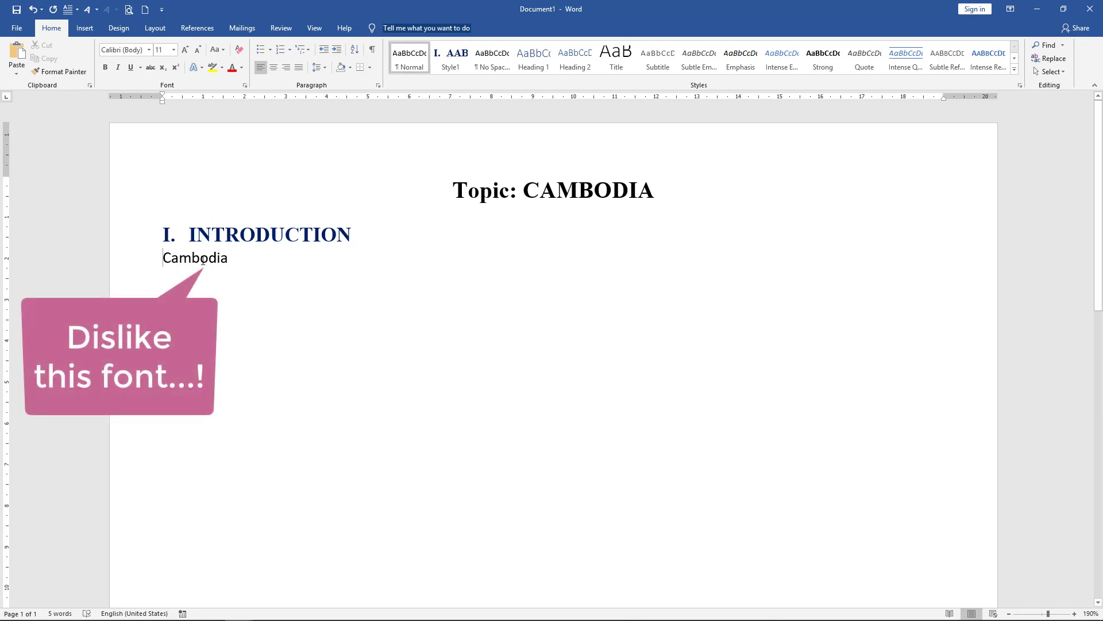
left_click_drag(163, 259, 236, 261)
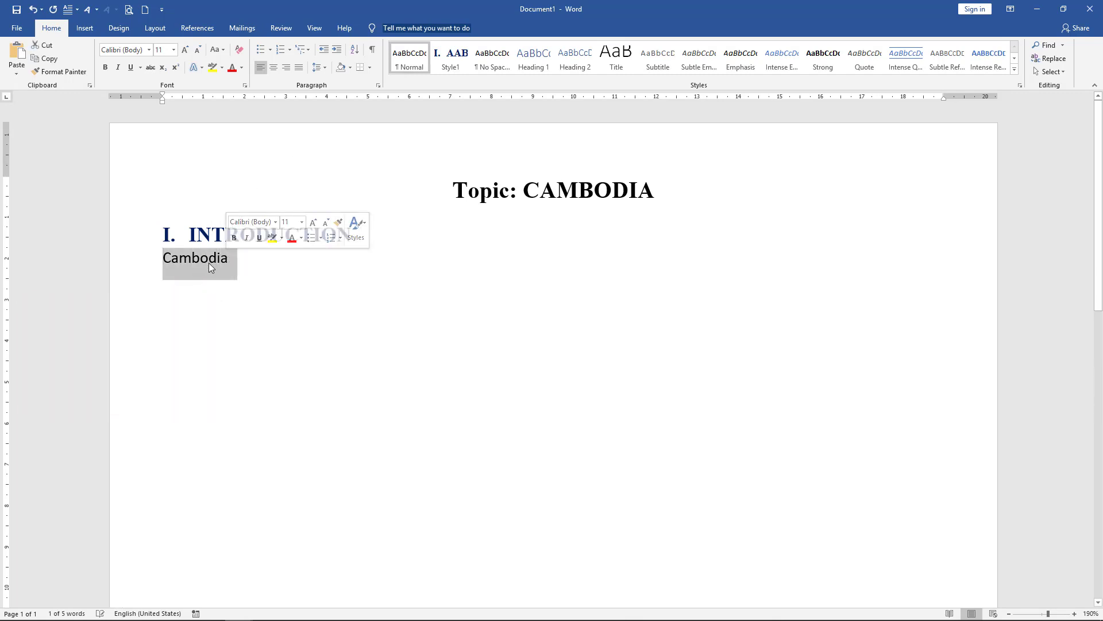
left_click(338, 253)
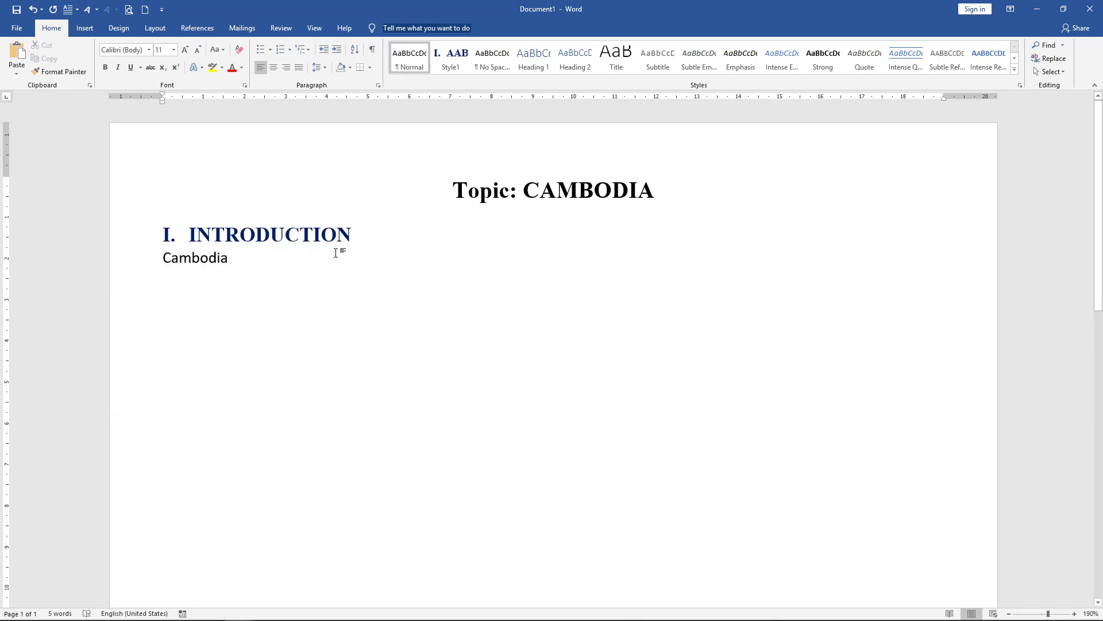
Modify the Normal style to Times New Roman, 12 pt, justified
right_click(418, 56)
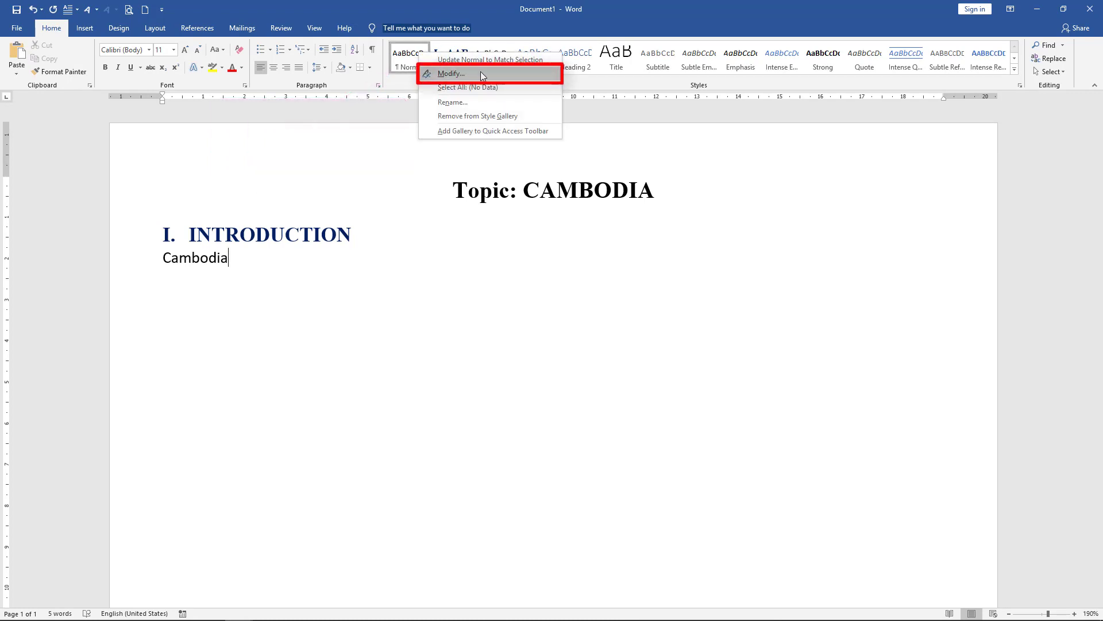
left_click(480, 73)
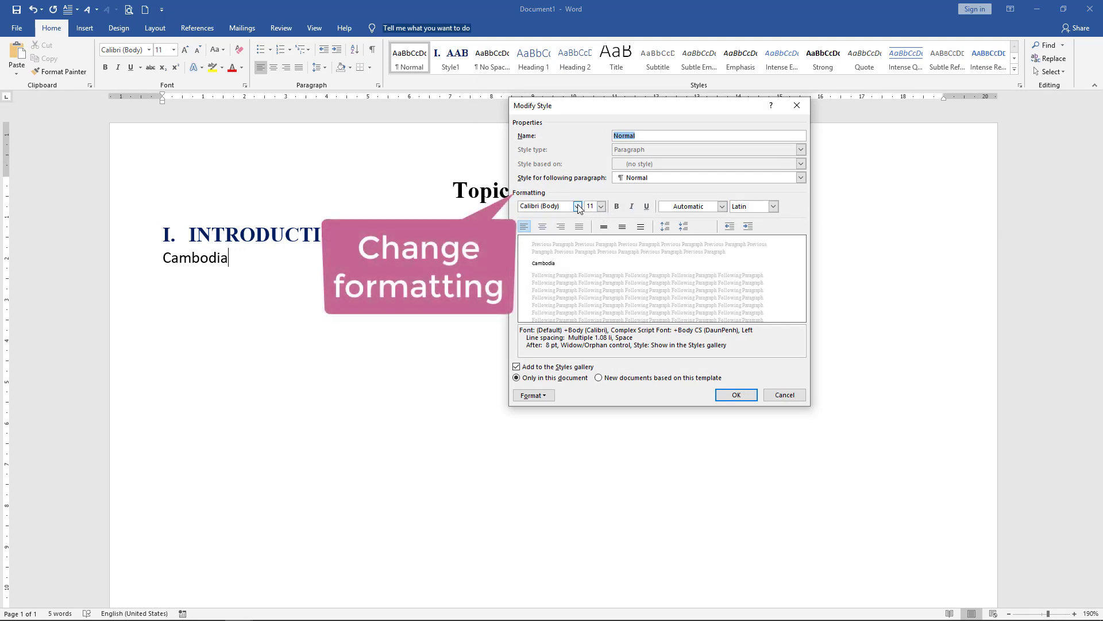
left_click(578, 206)
left_click(560, 274)
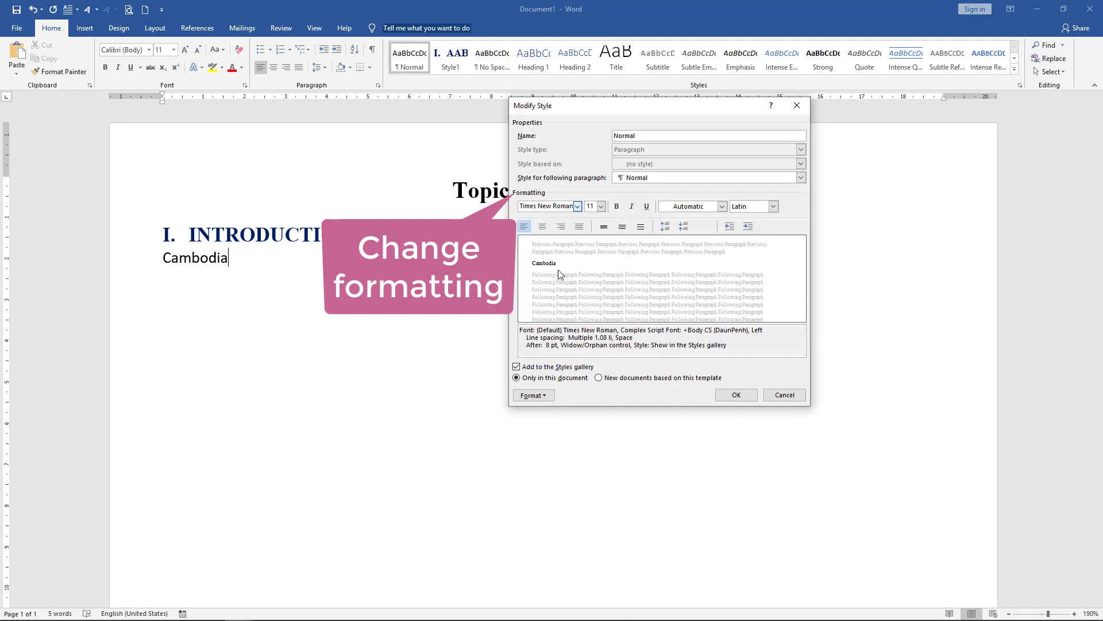
left_click(601, 207)
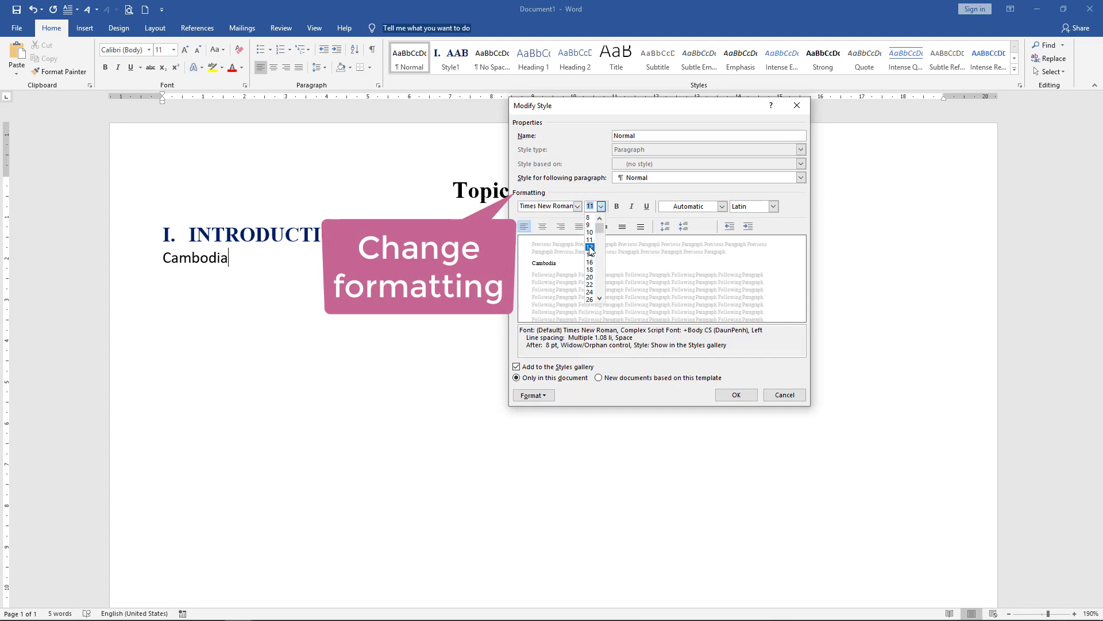
left_click(590, 247)
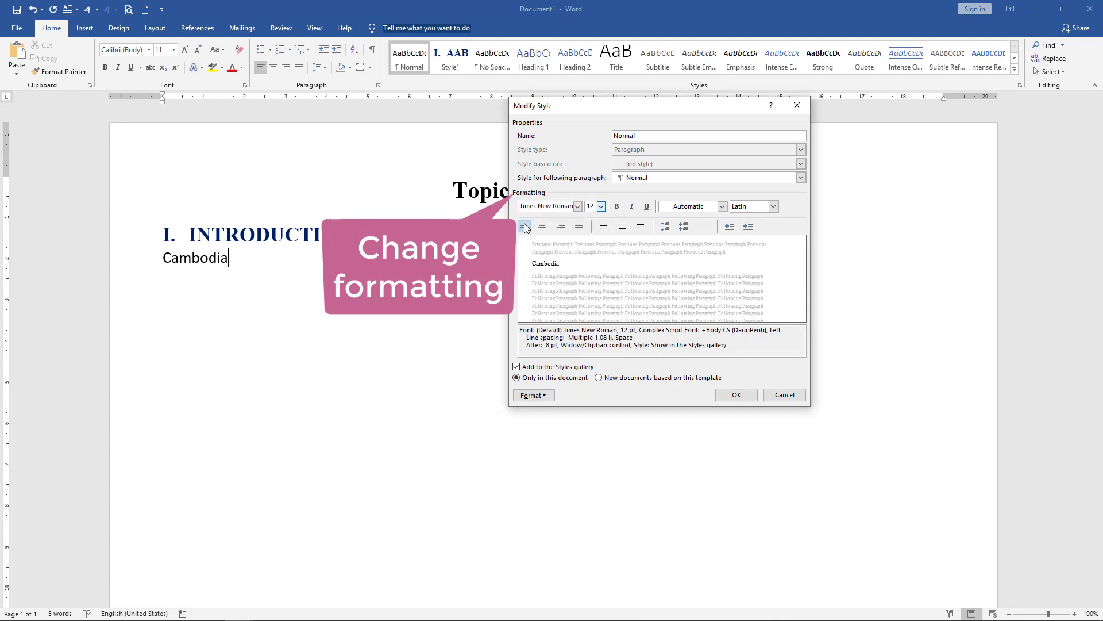
left_click(580, 227)
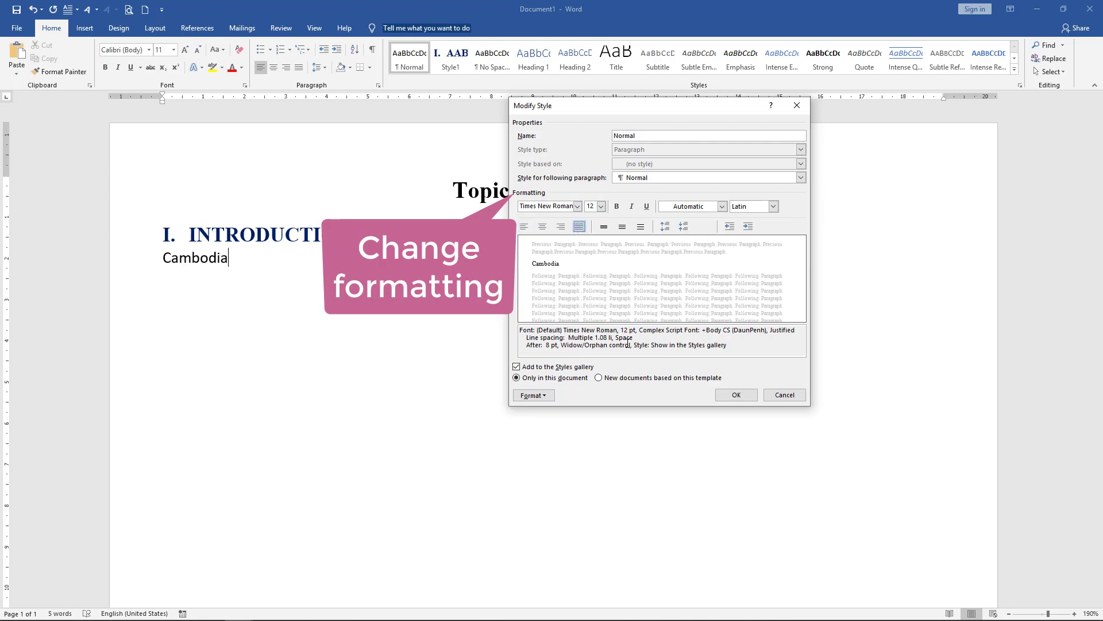
left_click(735, 395)
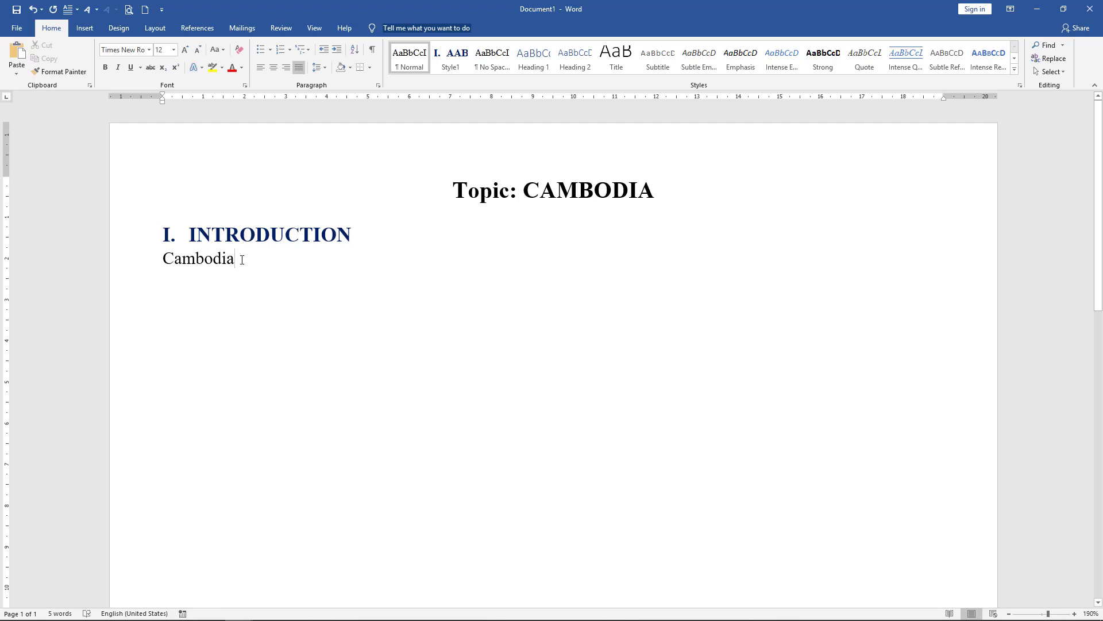
Finish the introduction paragraph (', country in Southeast Asia, also known…') and start a 'land and resource' line
type(", country in ")
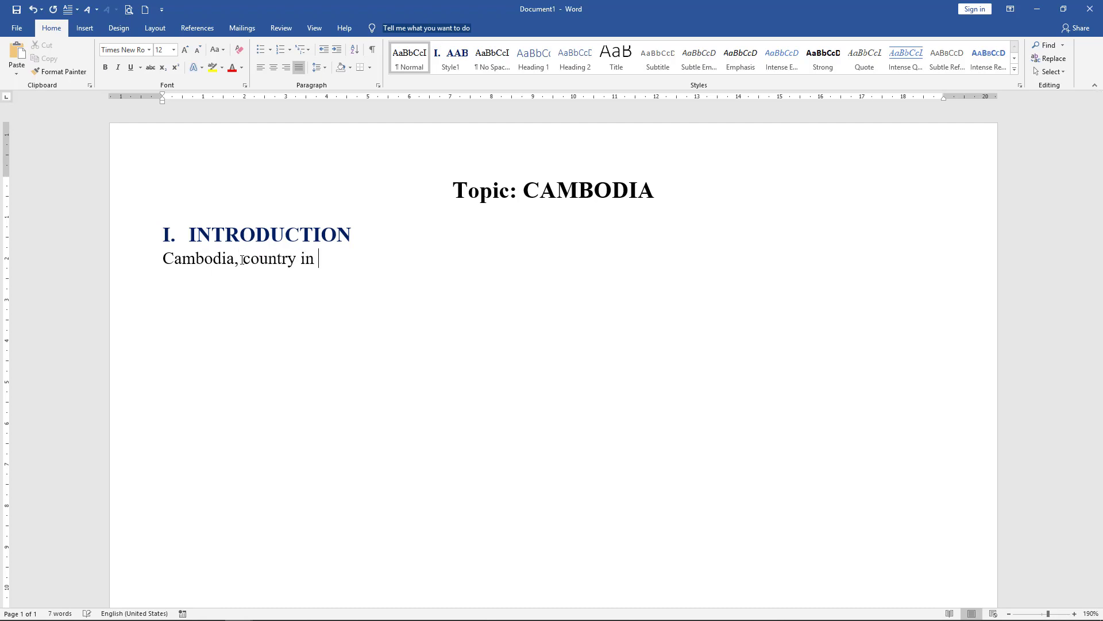
type("Southeast Asia, ")
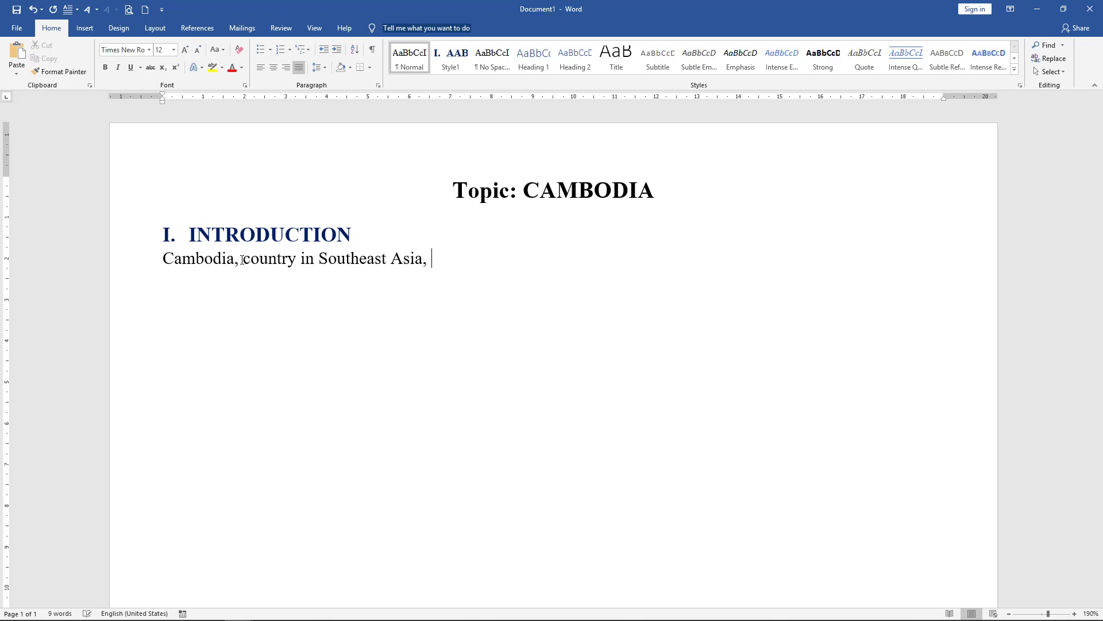
type("also known")
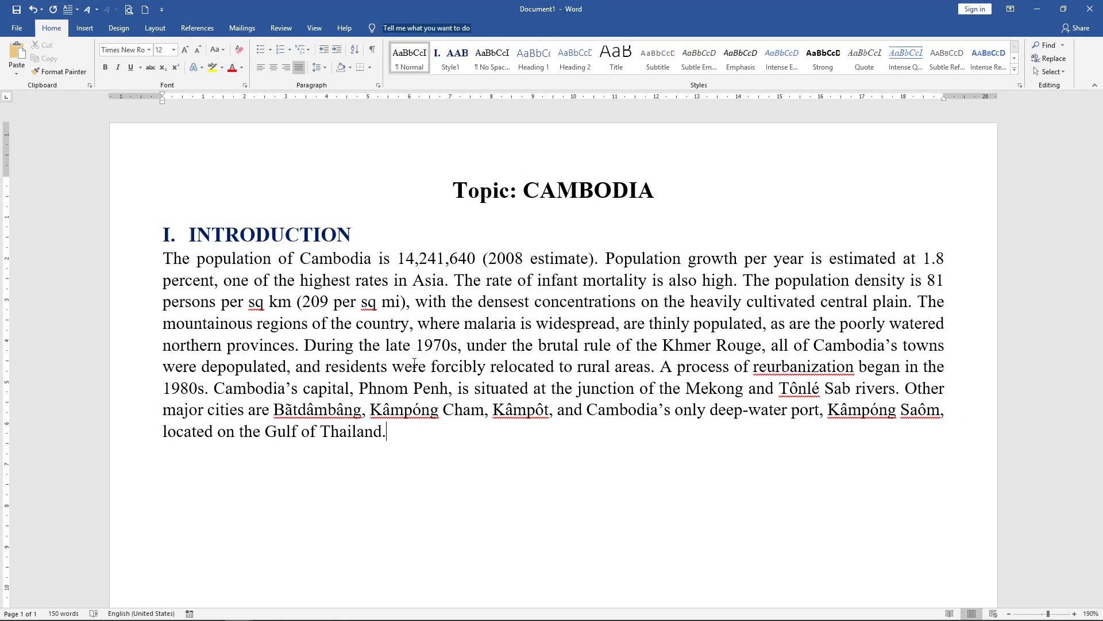
key("Return")
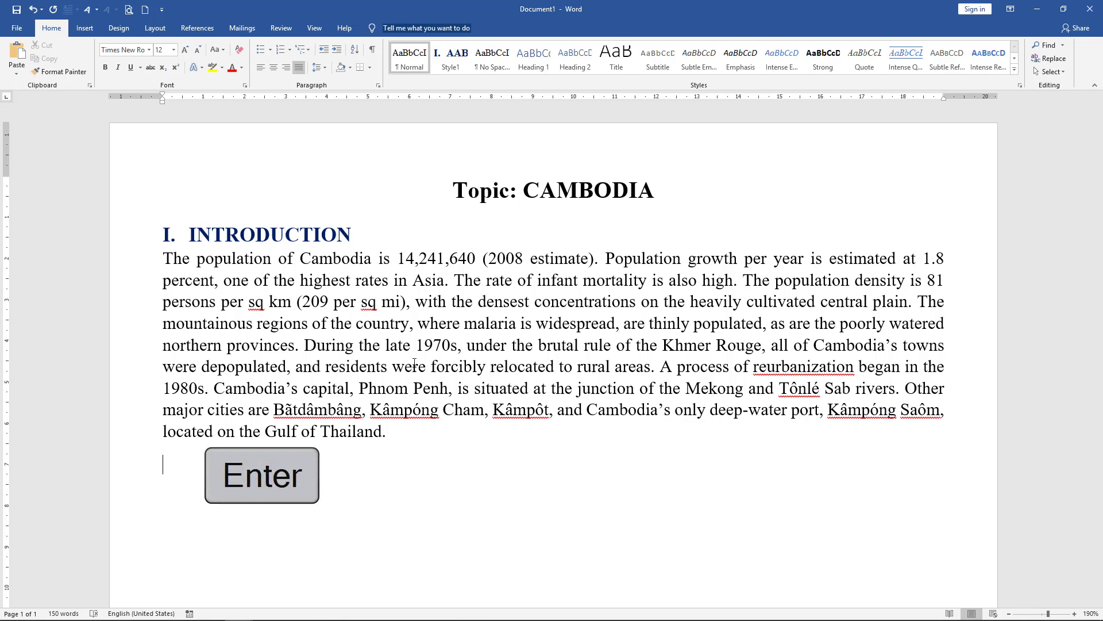
scroll(264, 385, "down", 3)
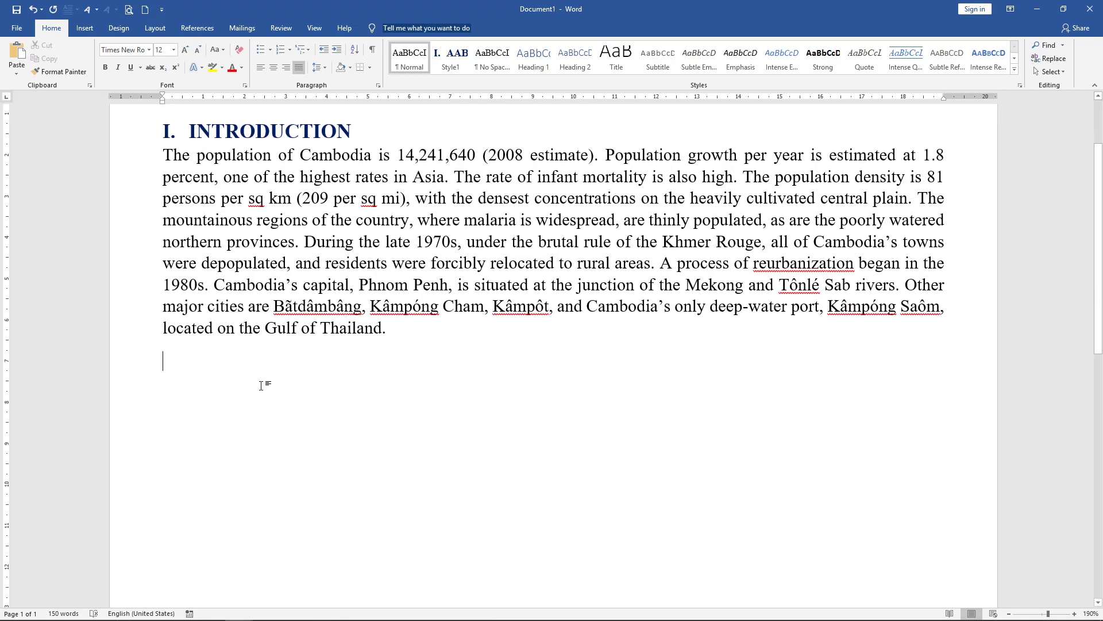
type("la")
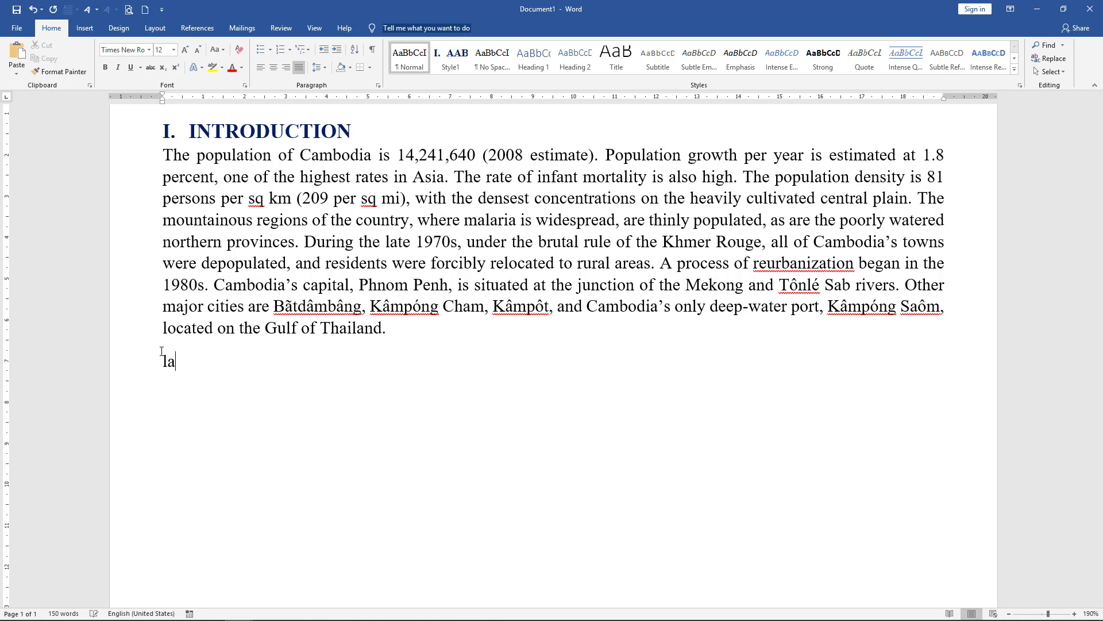
type("nd and resour")
type("ces")
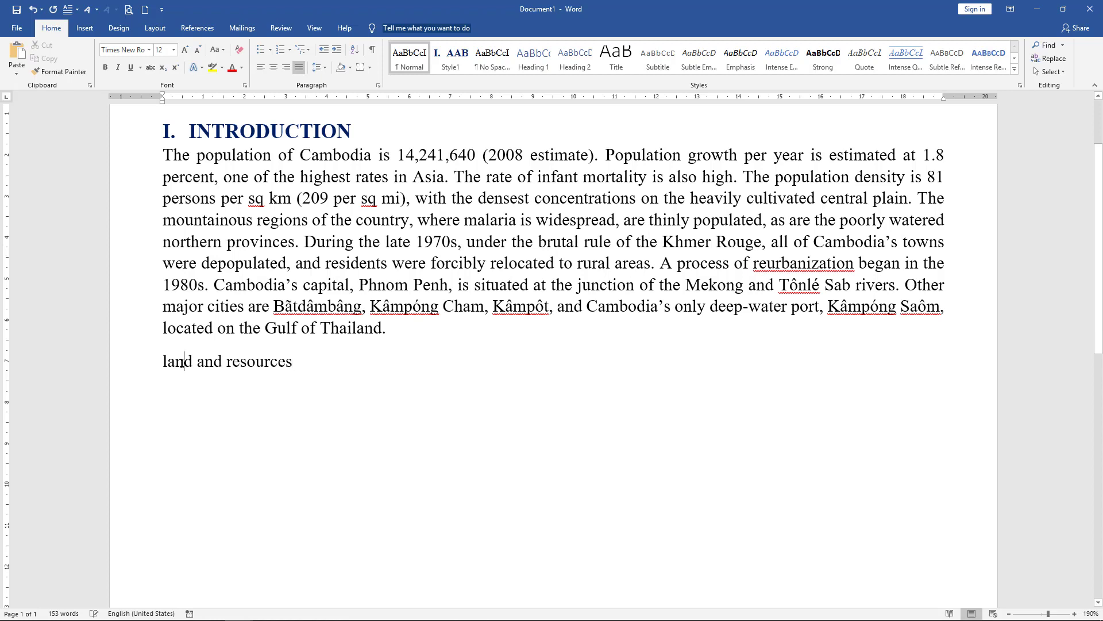
Apply Style1 to make 'II. LAND AND RESOURCES', then begin a Normal line 'Rivers and la'
left_click(449, 66)
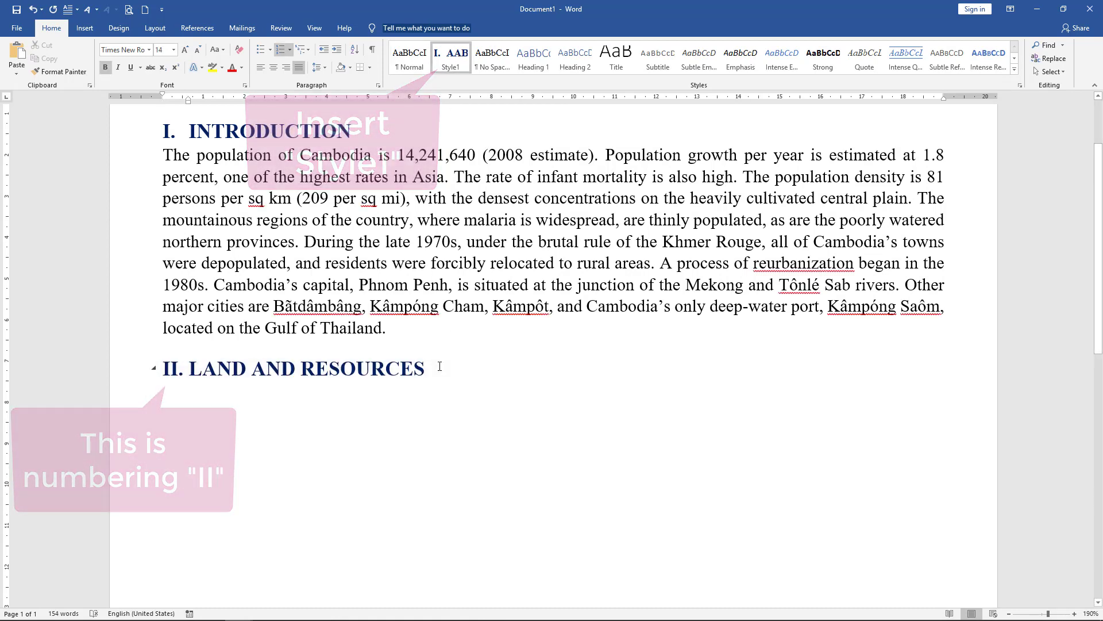
key("Return")
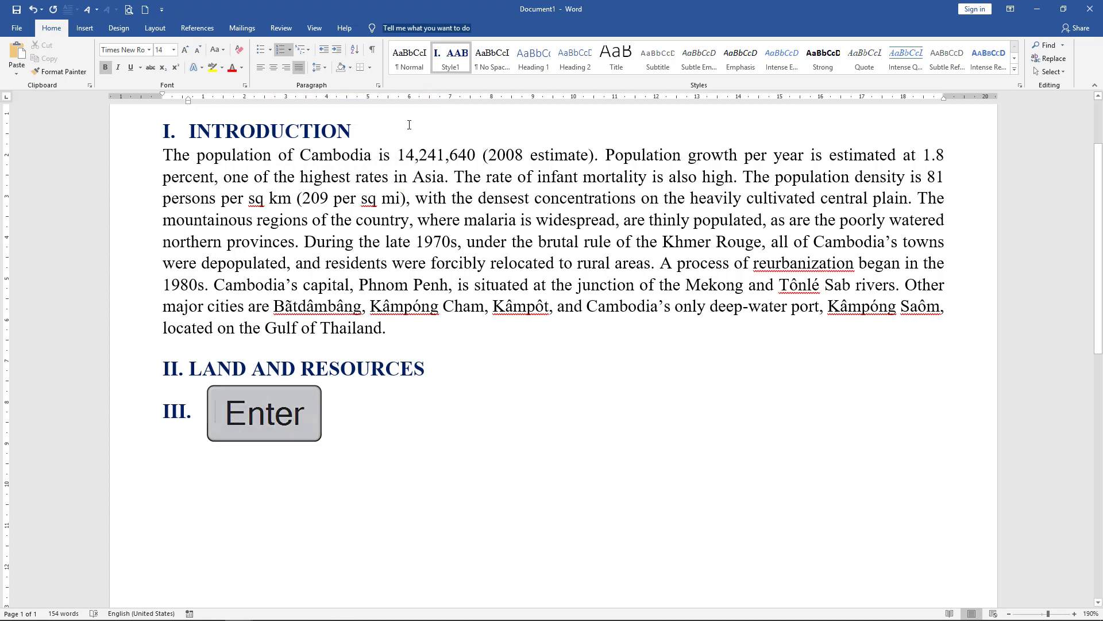
left_click(402, 67)
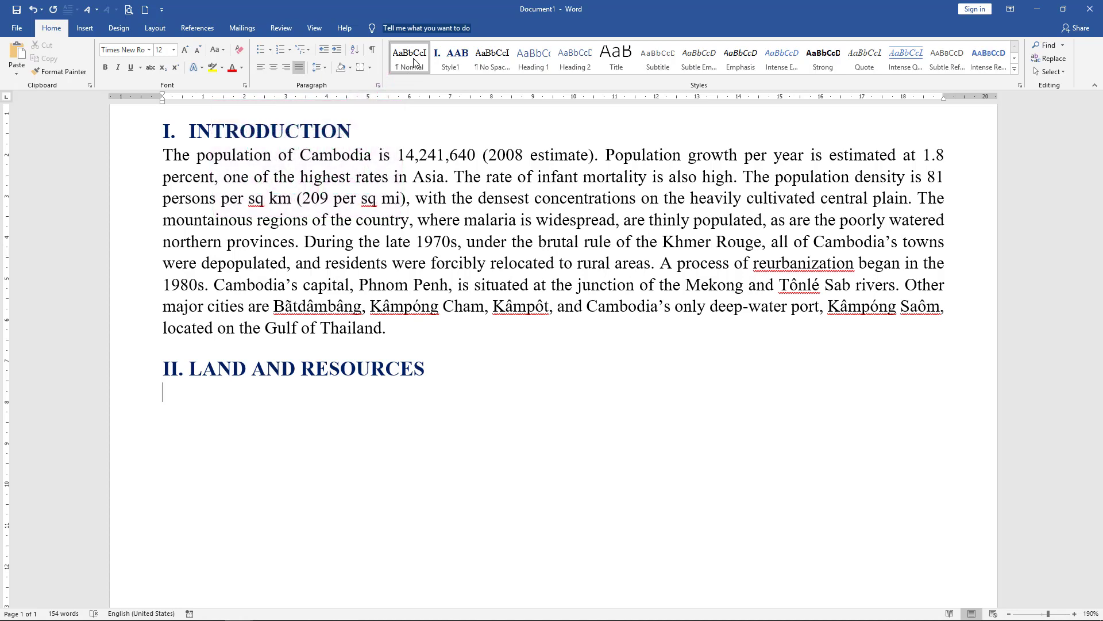
type("River")
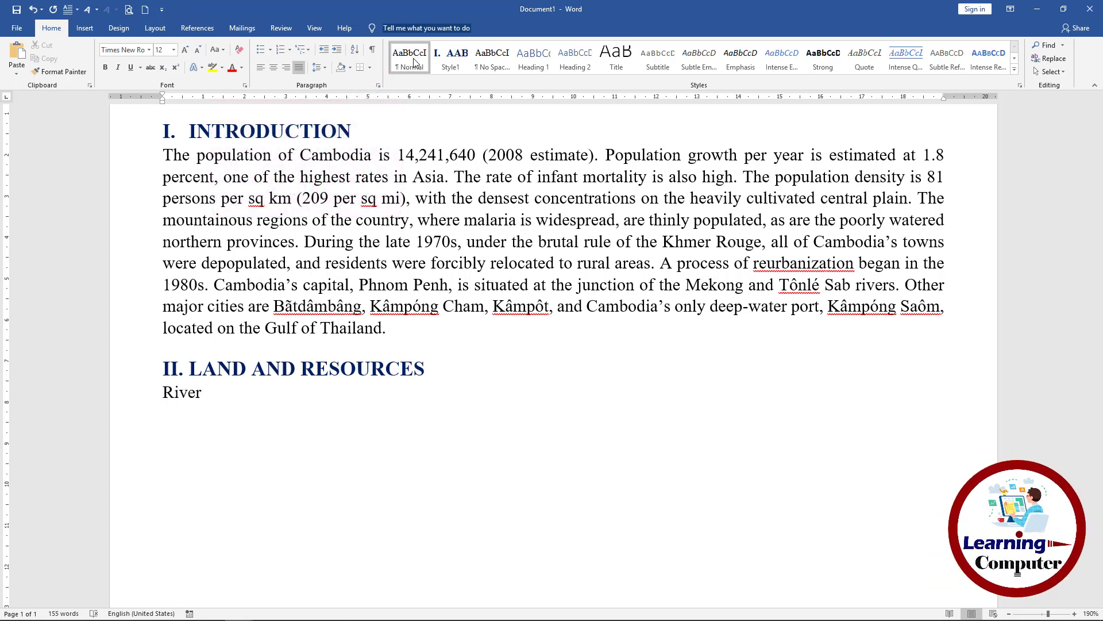
type("s and la")
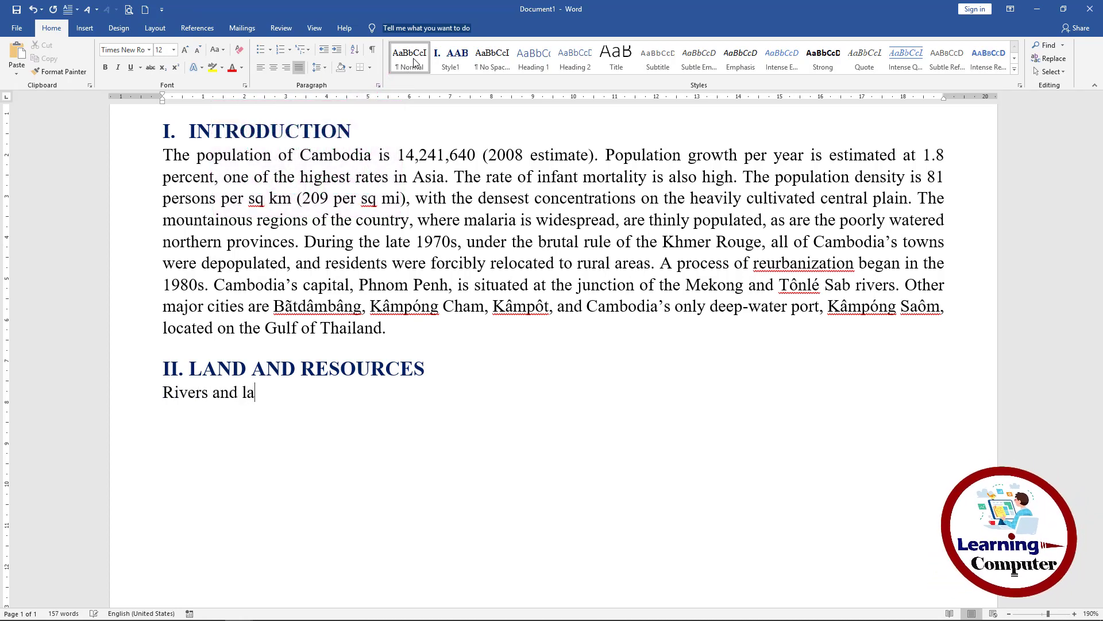
Replace the partial word under heading II so the line reads 'Rivers and Lakes'
key("BackSpace")
key("BackSpace")
type("Lakes")
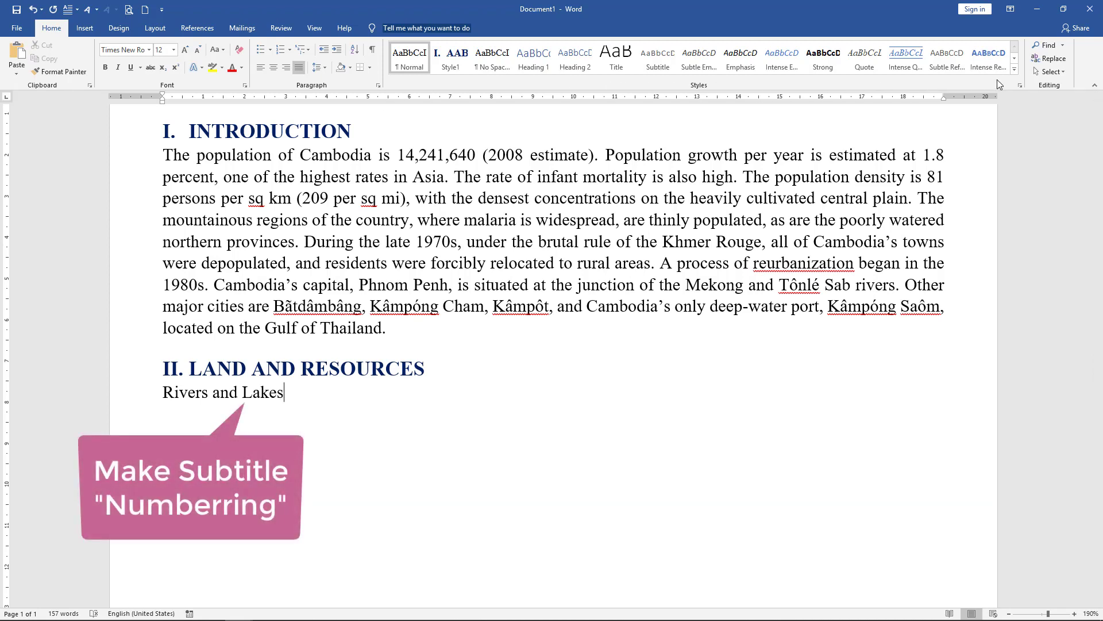
Start a new style from the Rivers and Lakes line through the Styles gallery, keeping the name Style2
left_click(1015, 71)
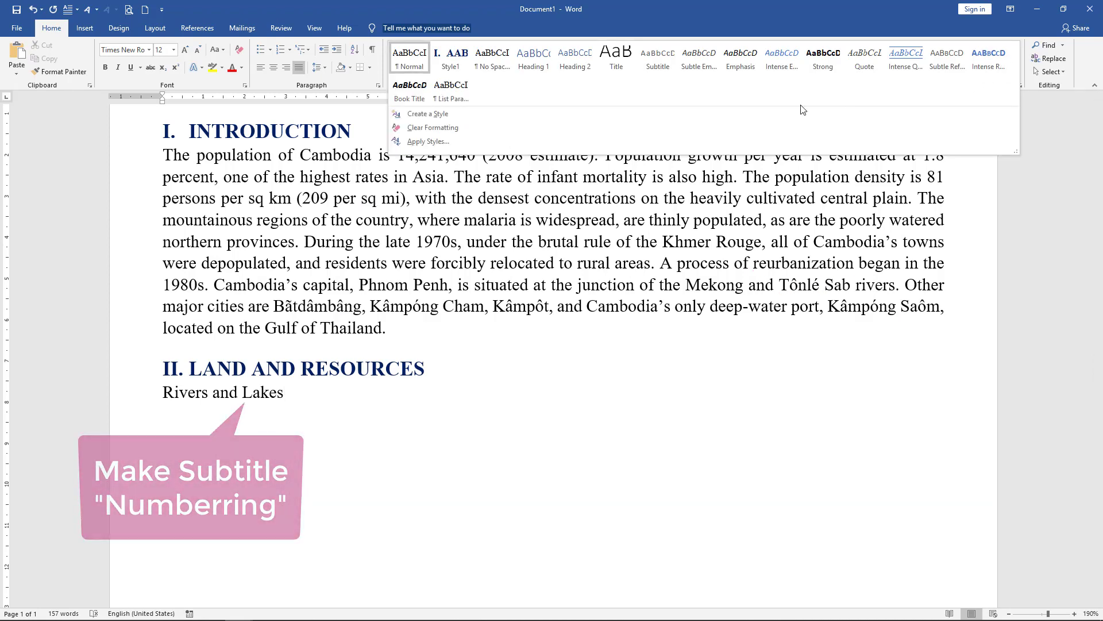
left_click(456, 112)
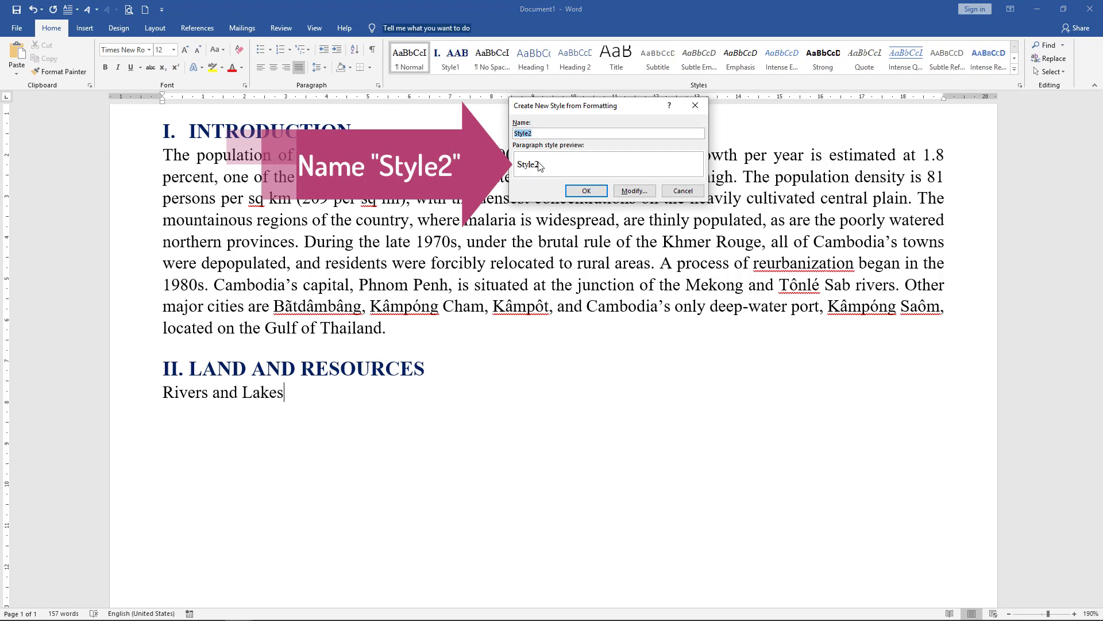
left_click(626, 192)
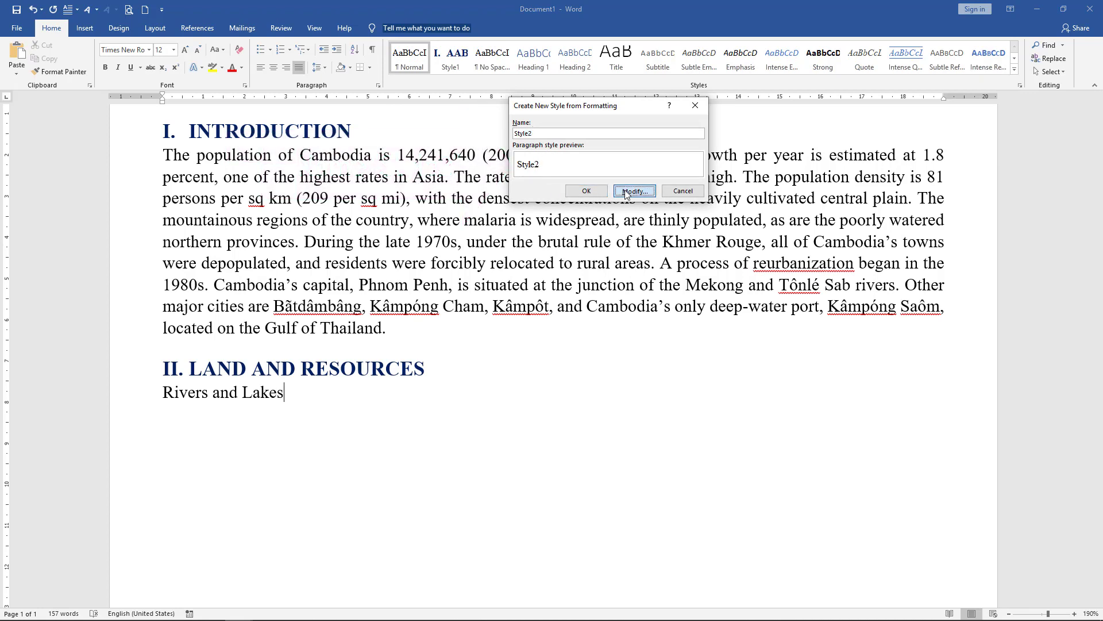
Base Style2 on Heading 2 with bold Times New Roman font and left alignment, colour unchanged
left_click(646, 192)
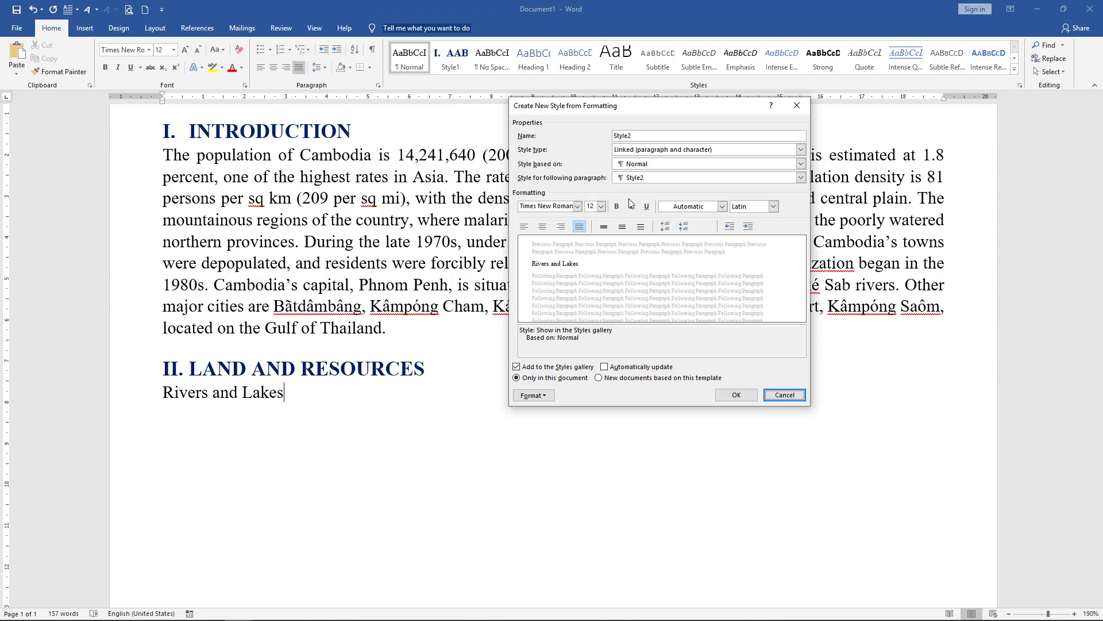
left_click(801, 164)
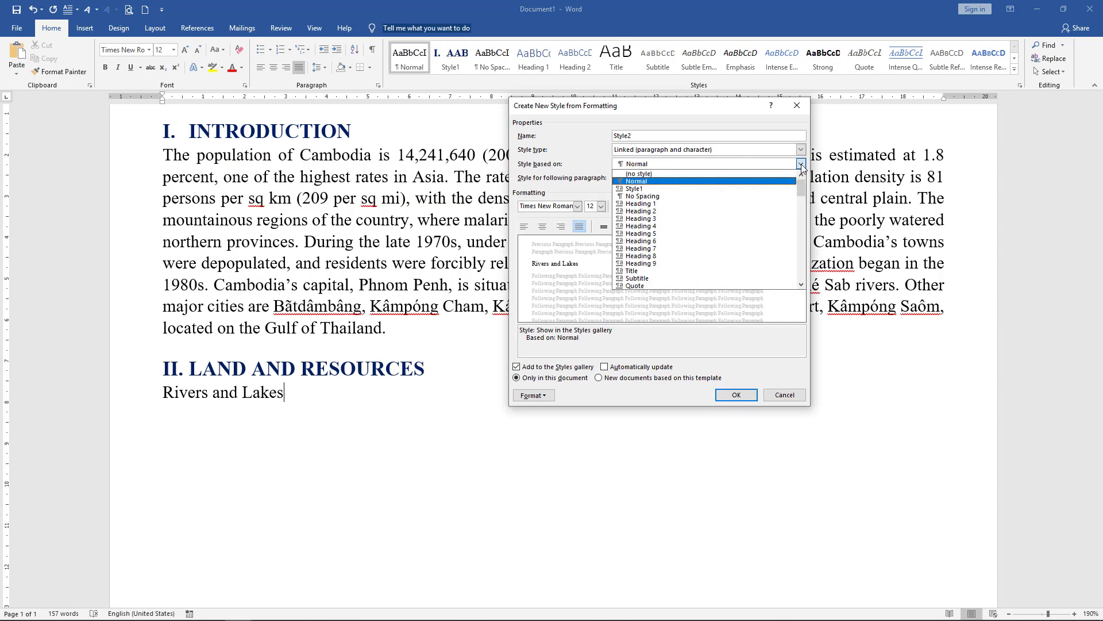
left_click(656, 211)
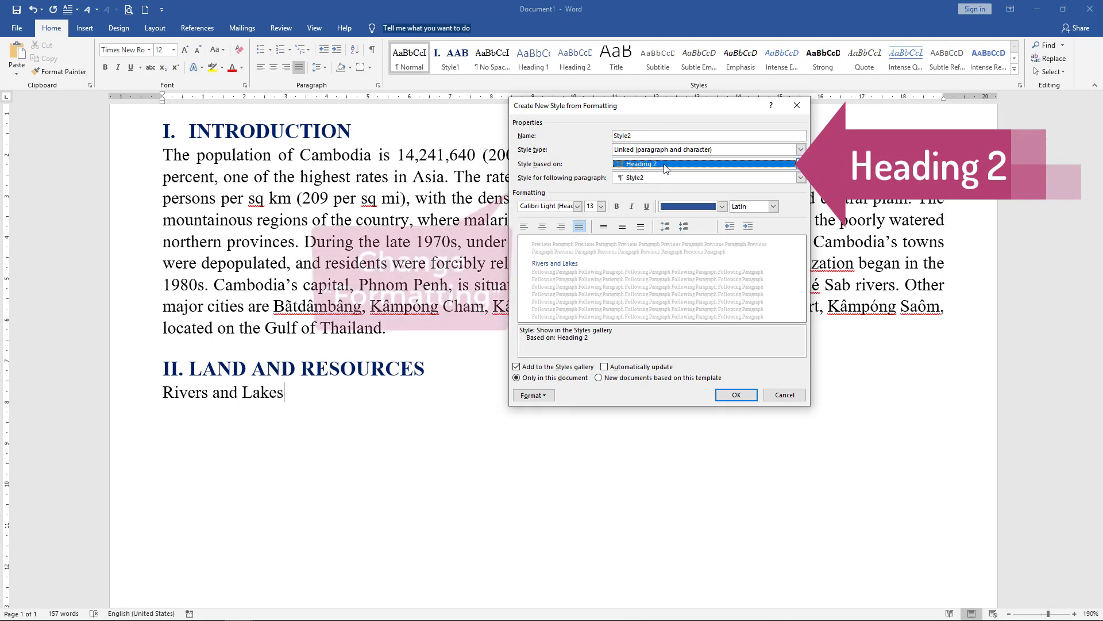
left_click(578, 206)
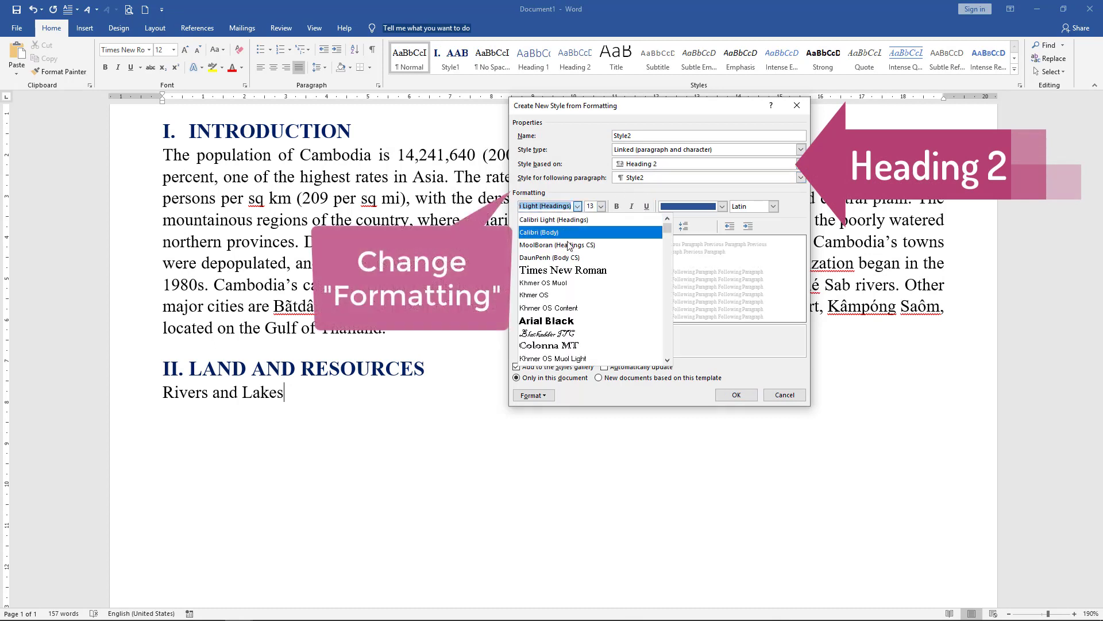
left_click(573, 269)
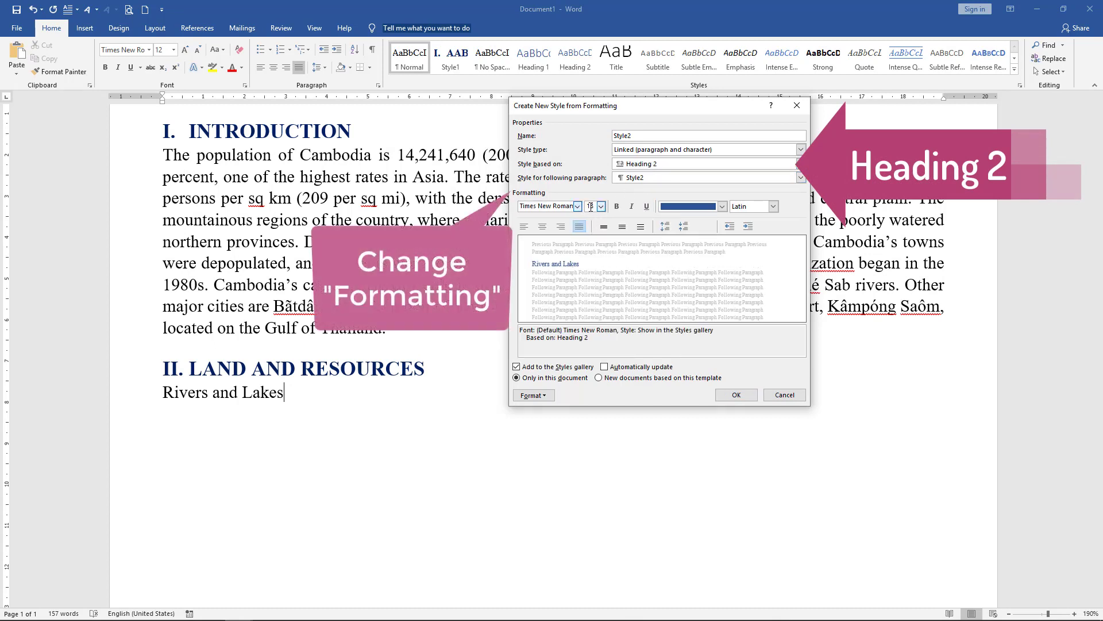
left_click(617, 207)
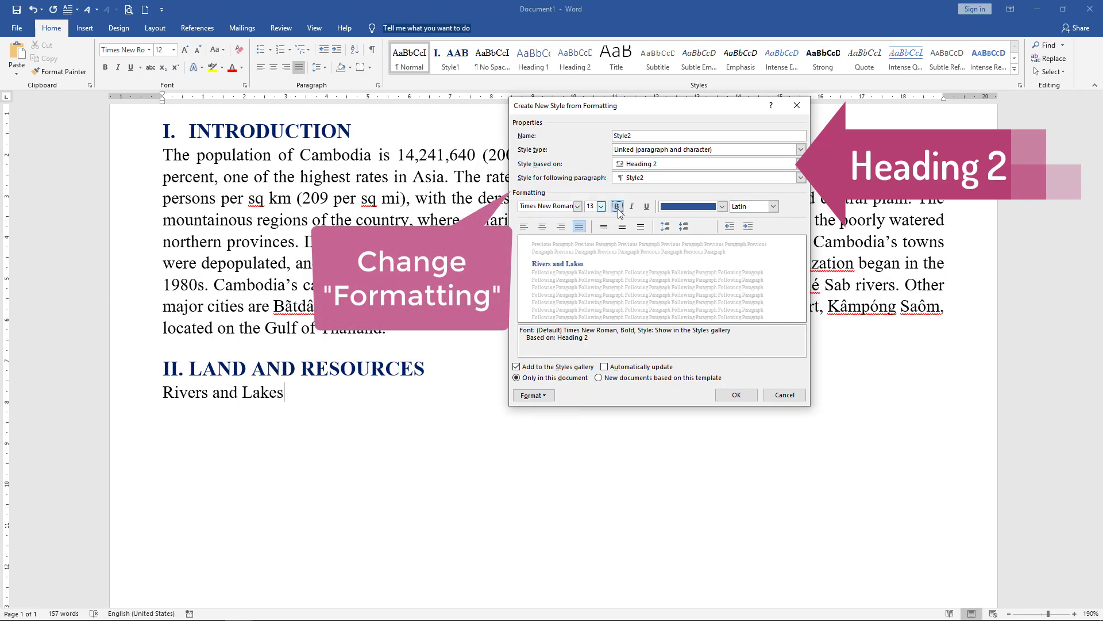
left_click(722, 207)
left_click(704, 278)
left_click(524, 227)
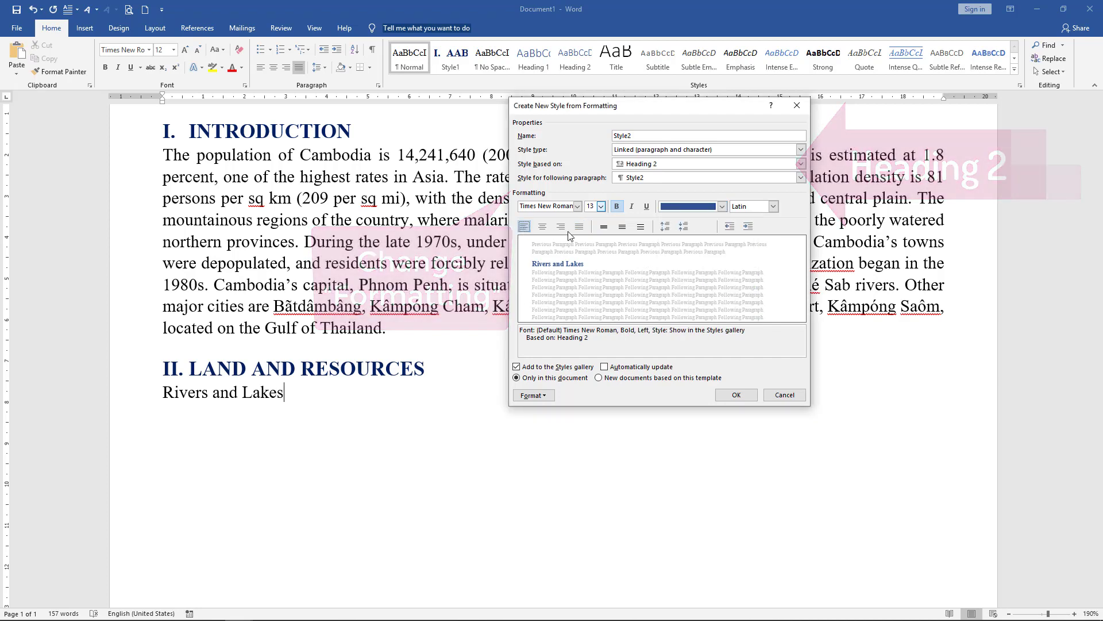
left_click(543, 397)
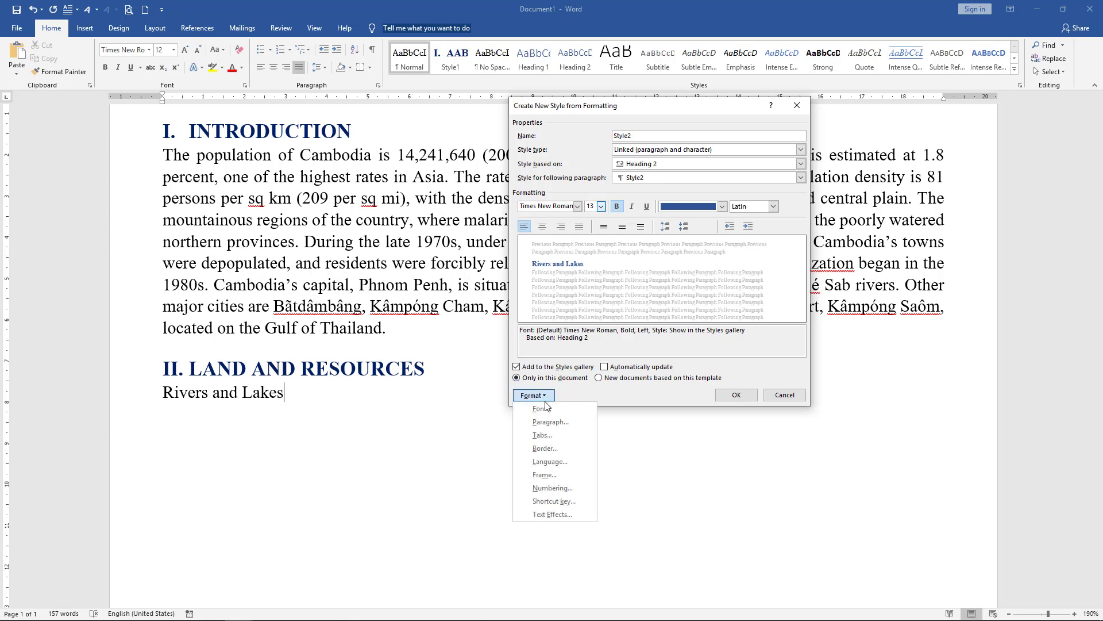
Give Style2 the plain 1., 2., 3. numbering from the numbering library
left_click(529, 489)
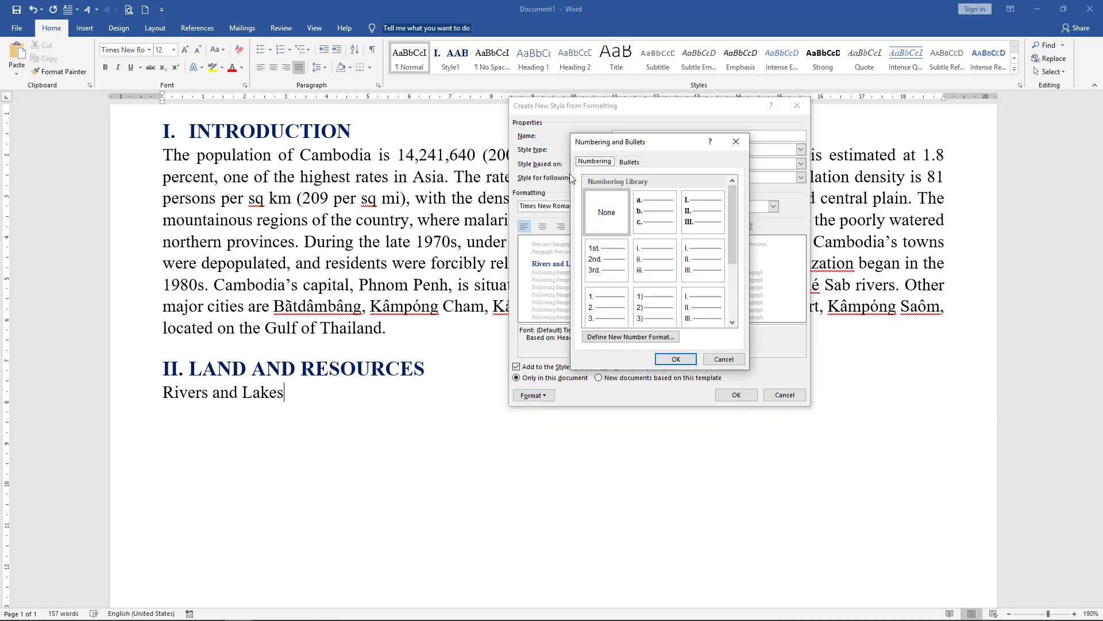
left_click(628, 162)
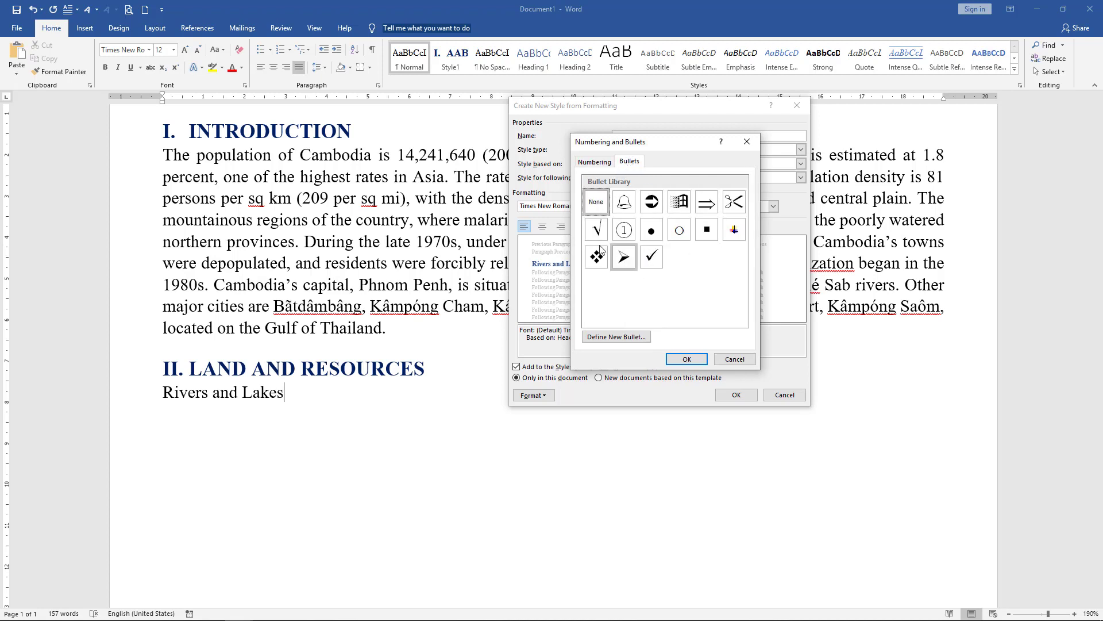
left_click(594, 162)
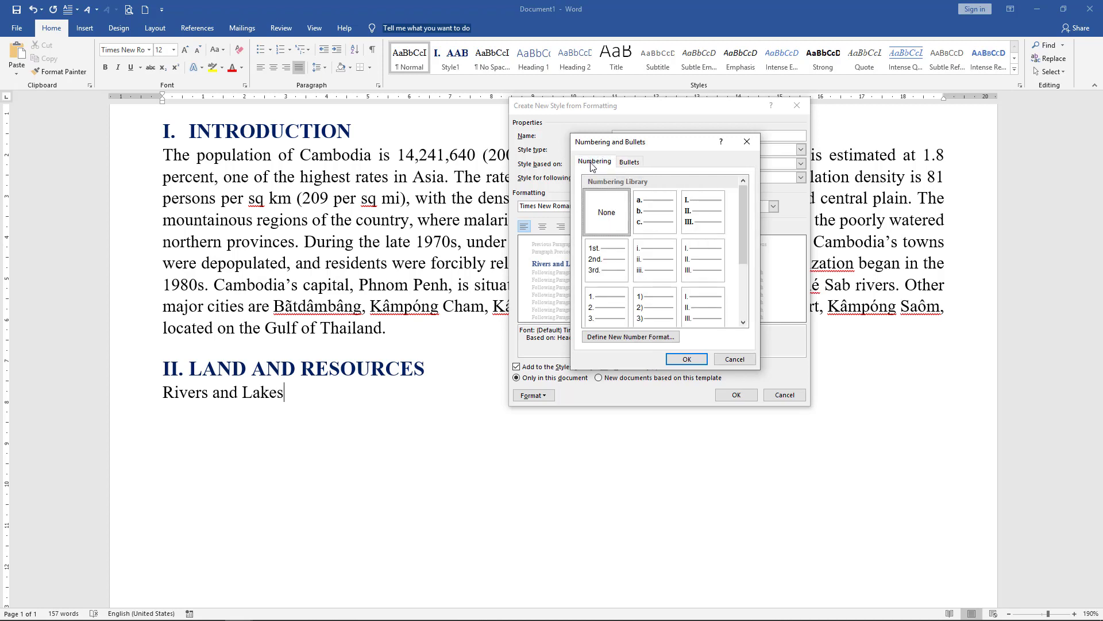
left_click(604, 308)
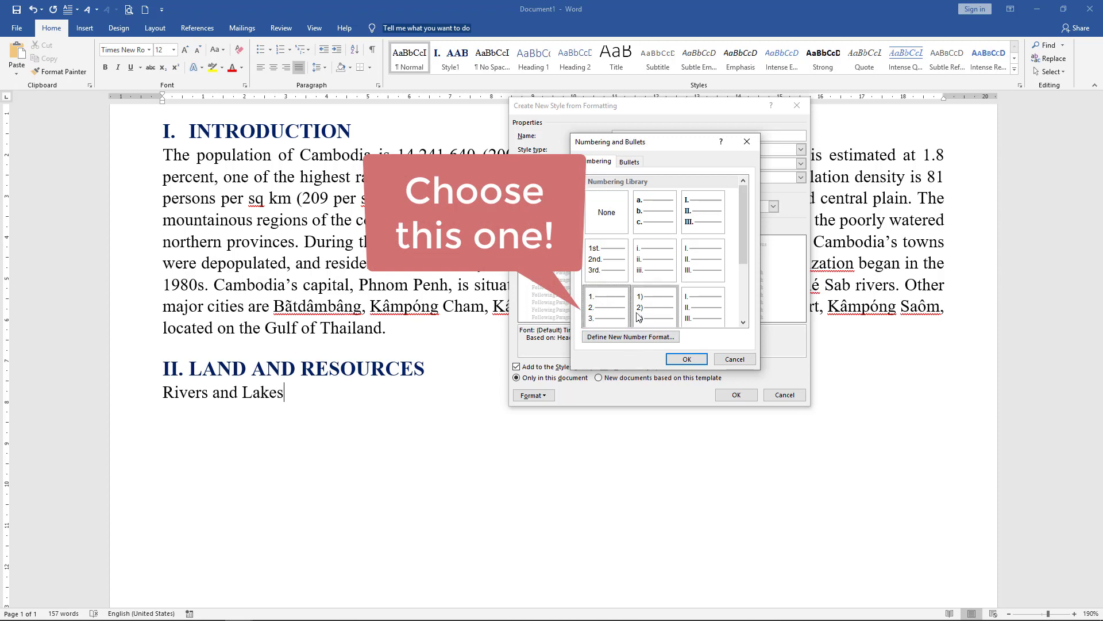
left_click(687, 361)
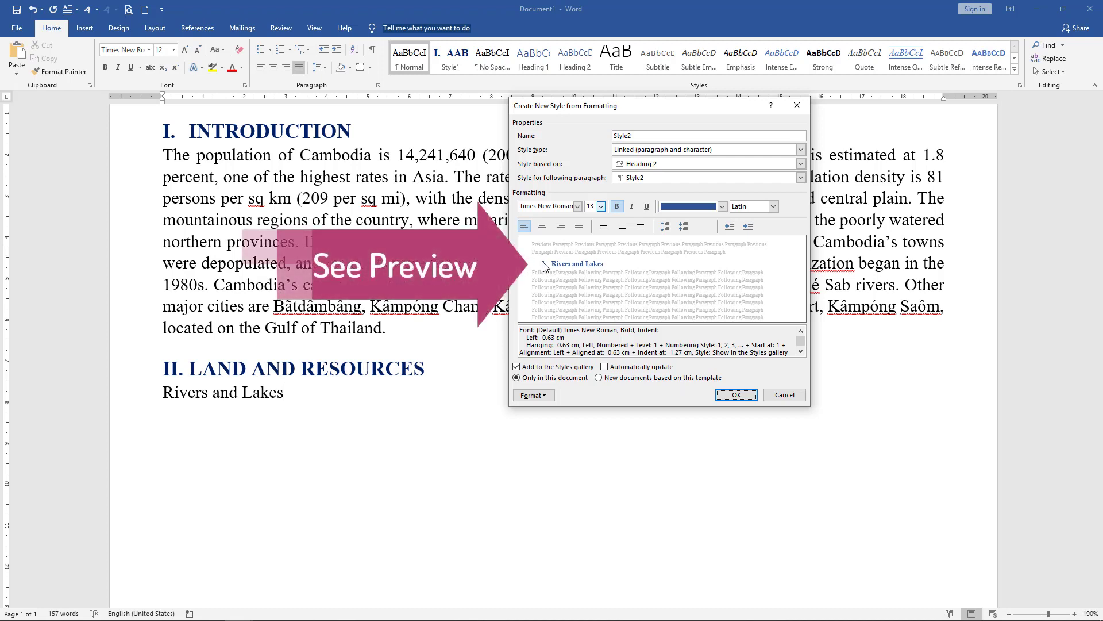
Set Style2's left indent to 1.27 cm and save it, making '1. Rivers and Lakes'
left_click(730, 227)
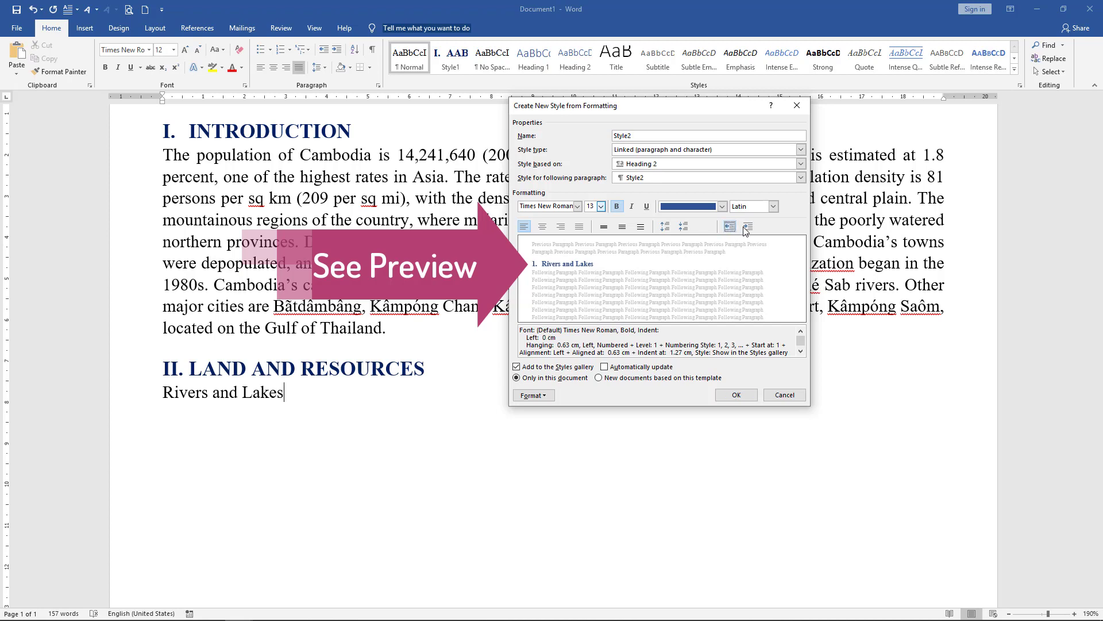
left_click(747, 227)
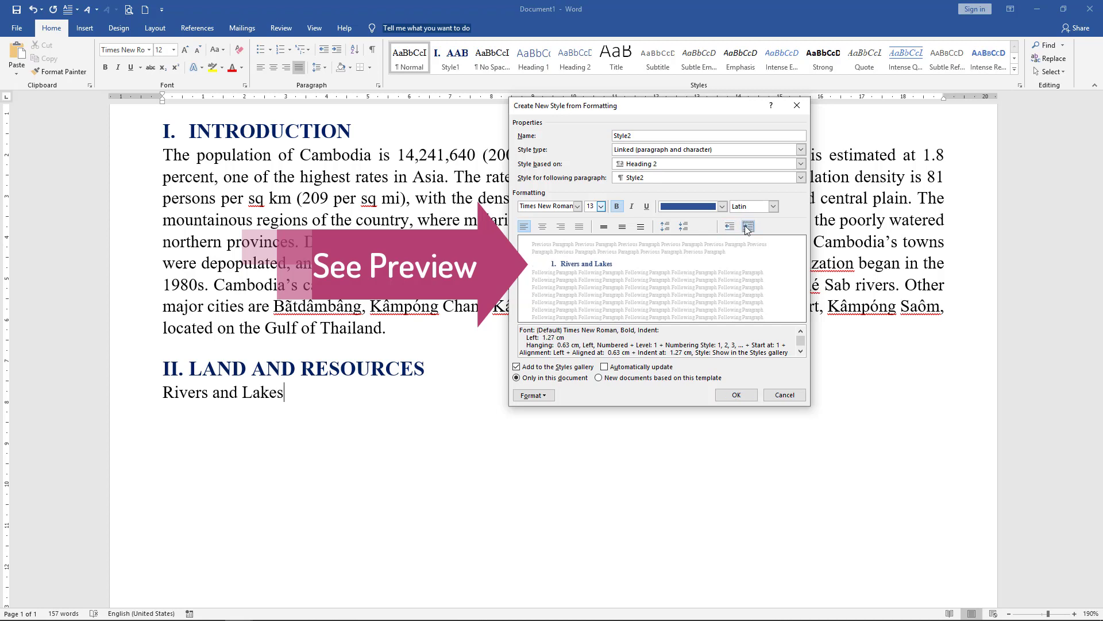
left_click(747, 227)
left_click(747, 227)
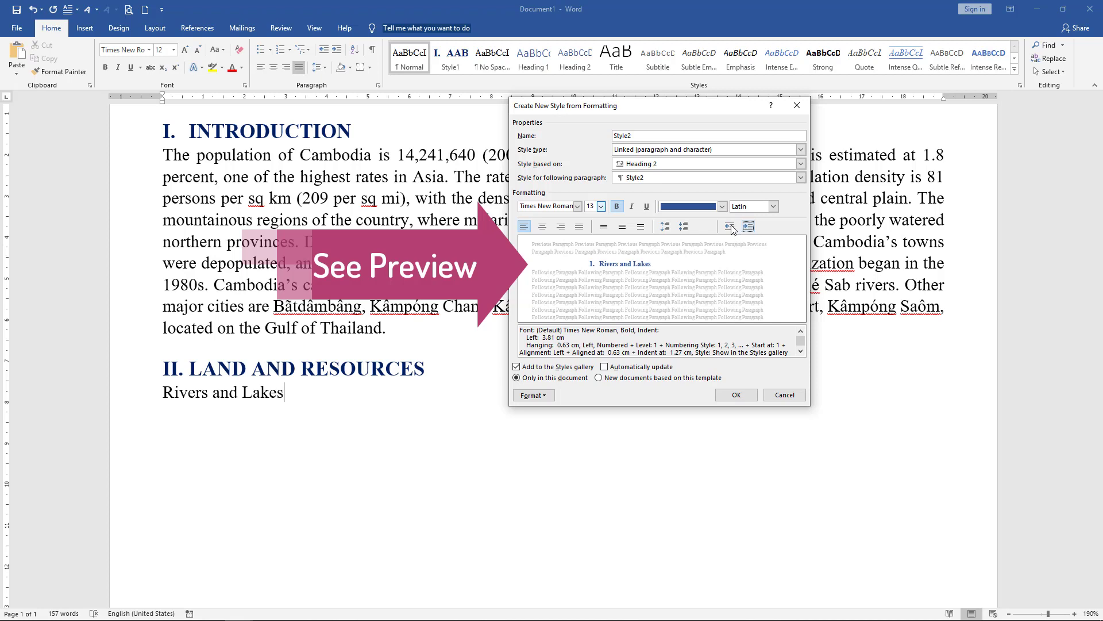
left_click(730, 227)
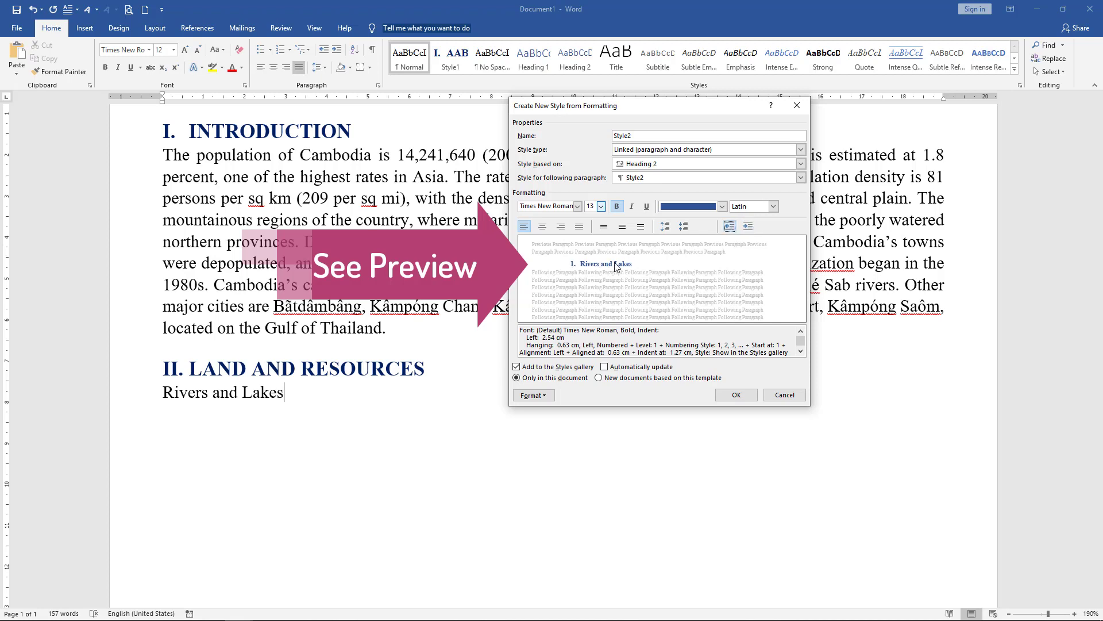
left_click(730, 227)
left_click(729, 227)
left_click(748, 227)
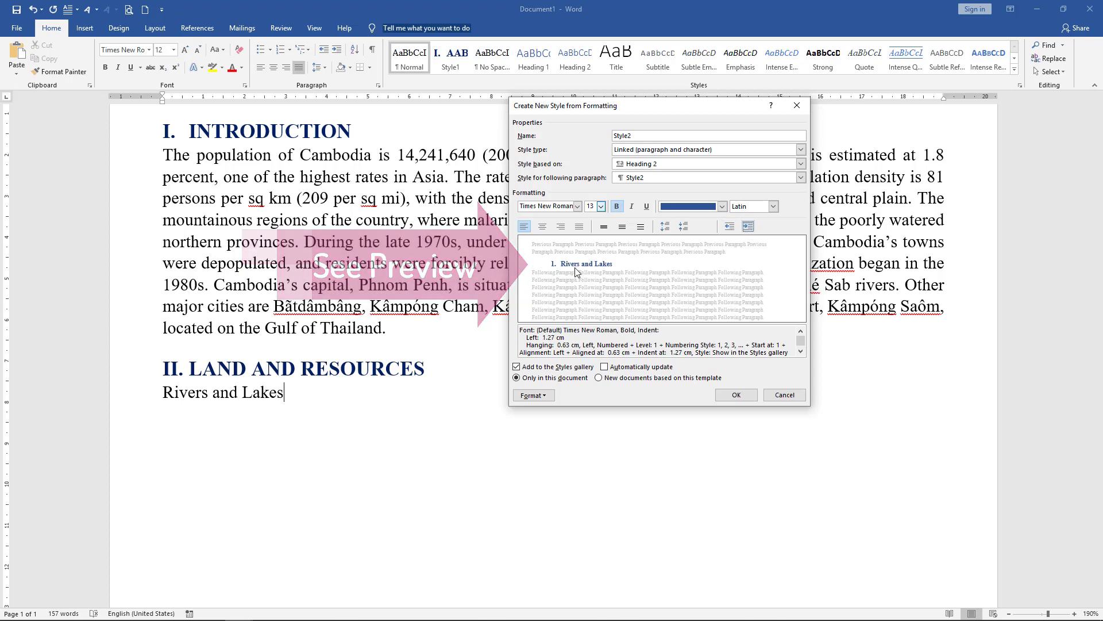
left_click(736, 395)
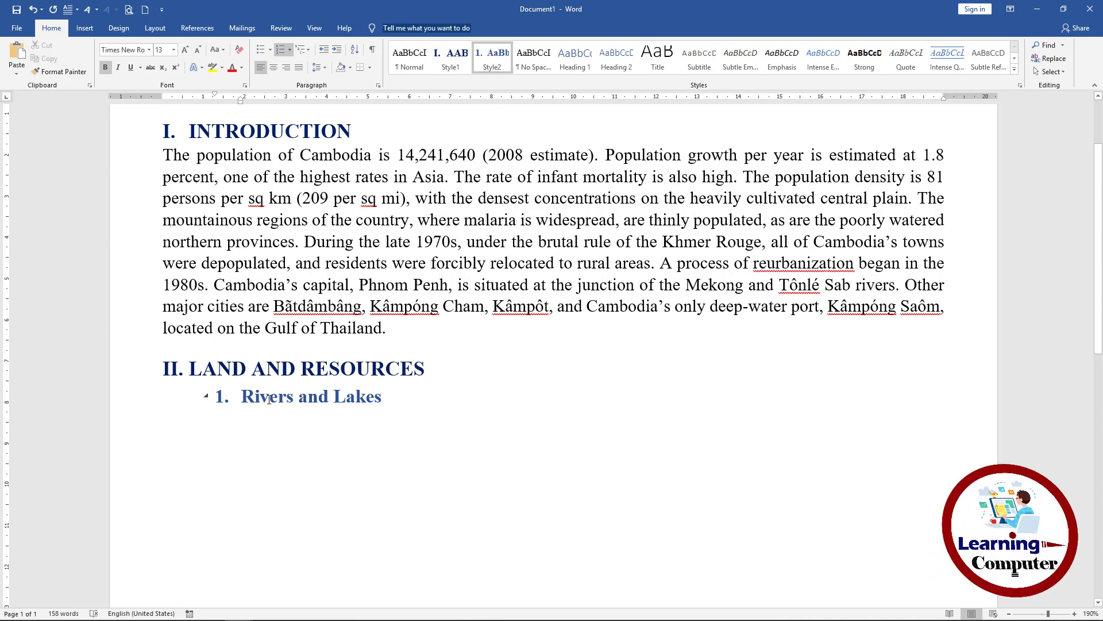
Add a Normal body paragraph below beginning 'Cambodia's most important river is the Mekong, the…'
key("Return")
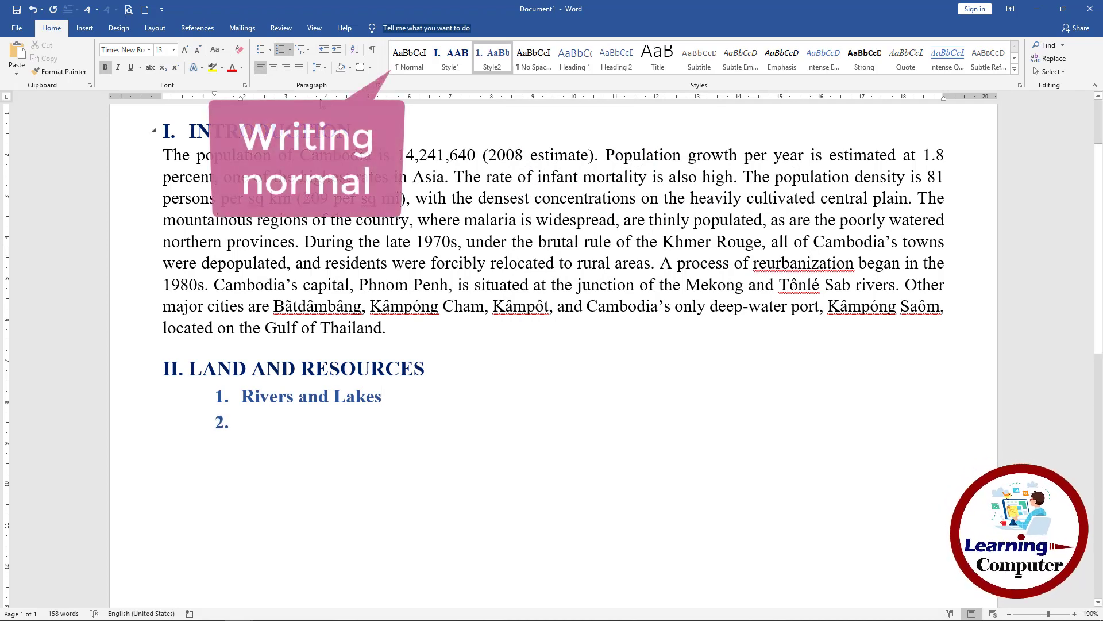
left_click(405, 68)
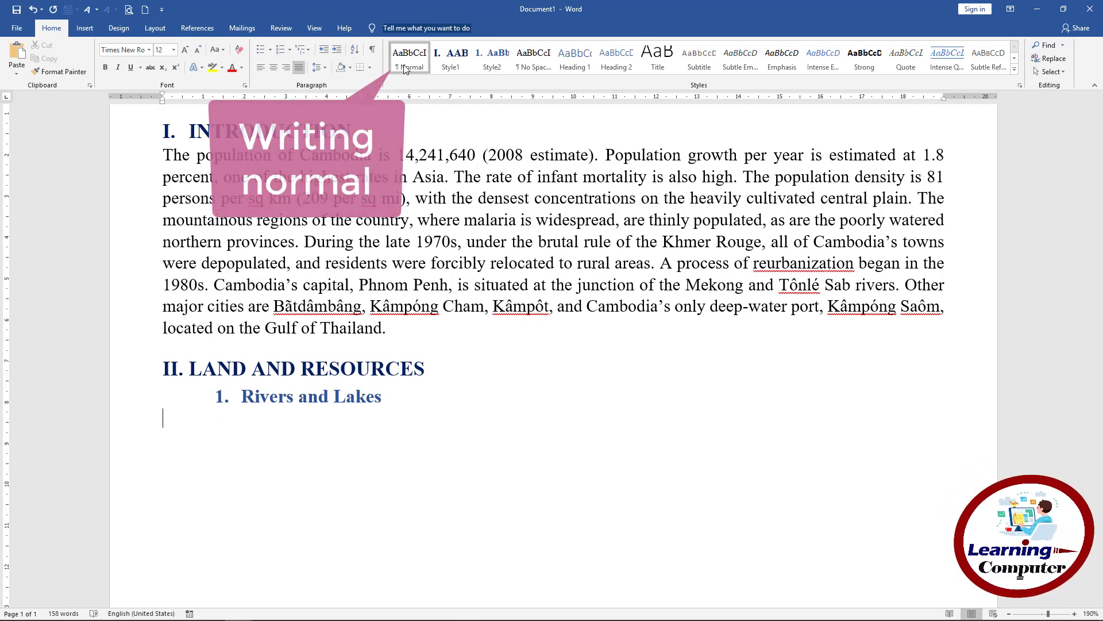
type("Cambodia")
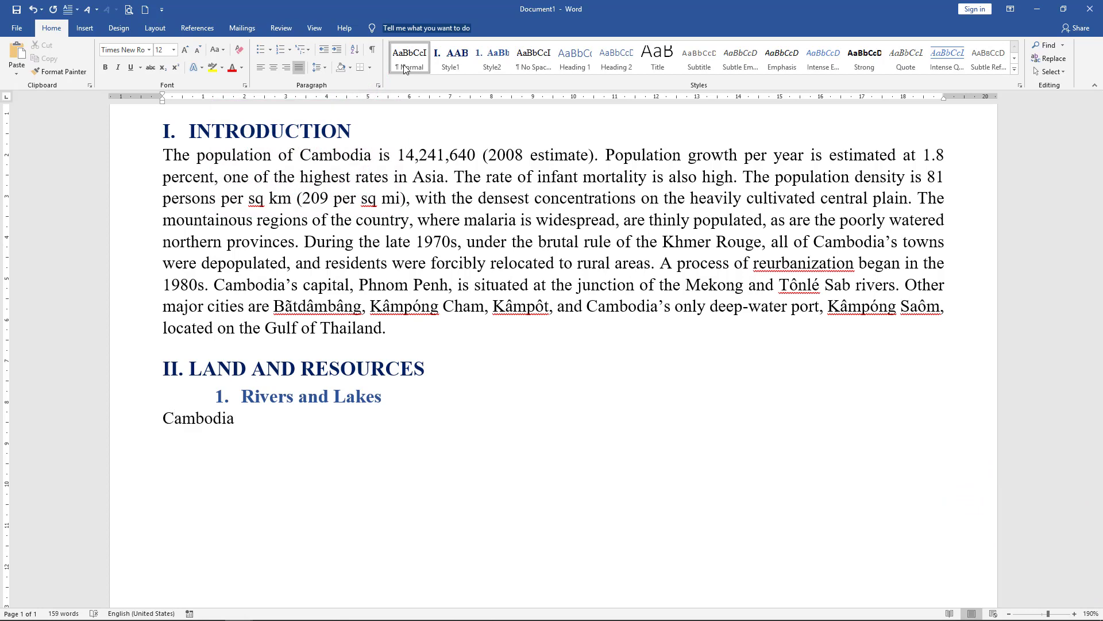
type("'s ")
type("most imp")
type("ortant river o")
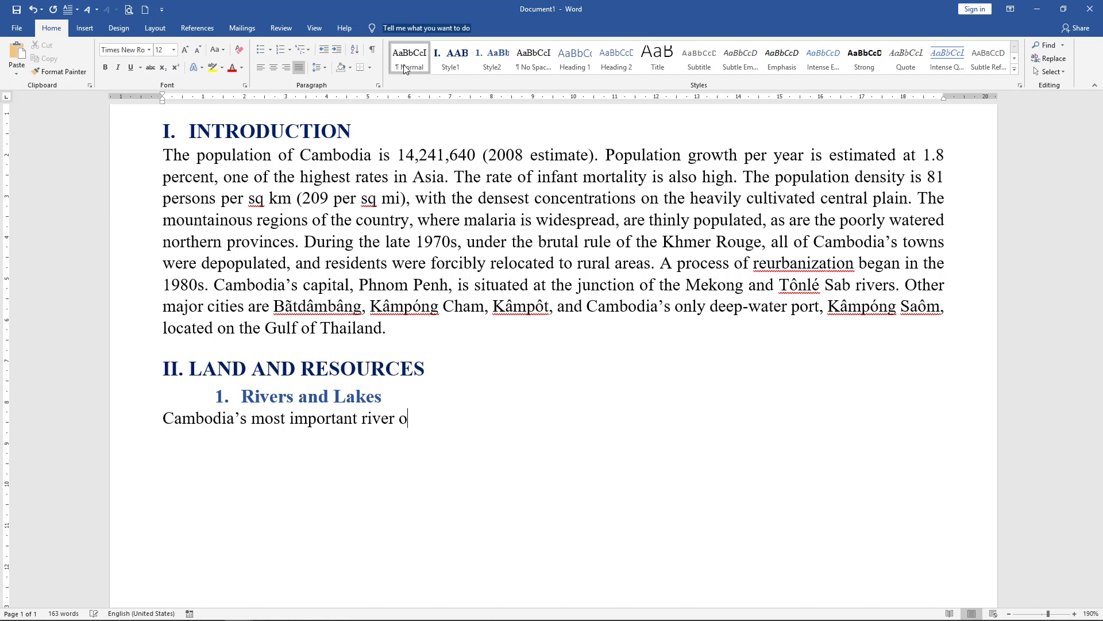
key("BackSpace")
type("is the M")
type("ekong, the")
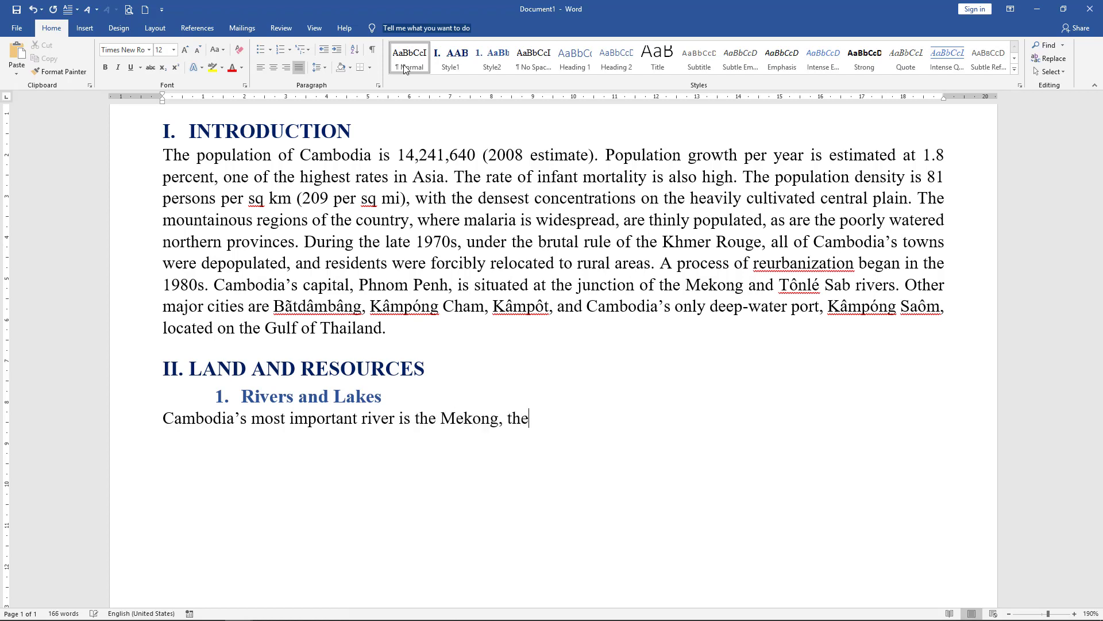
type(" longest river")
type(" in Southeast")
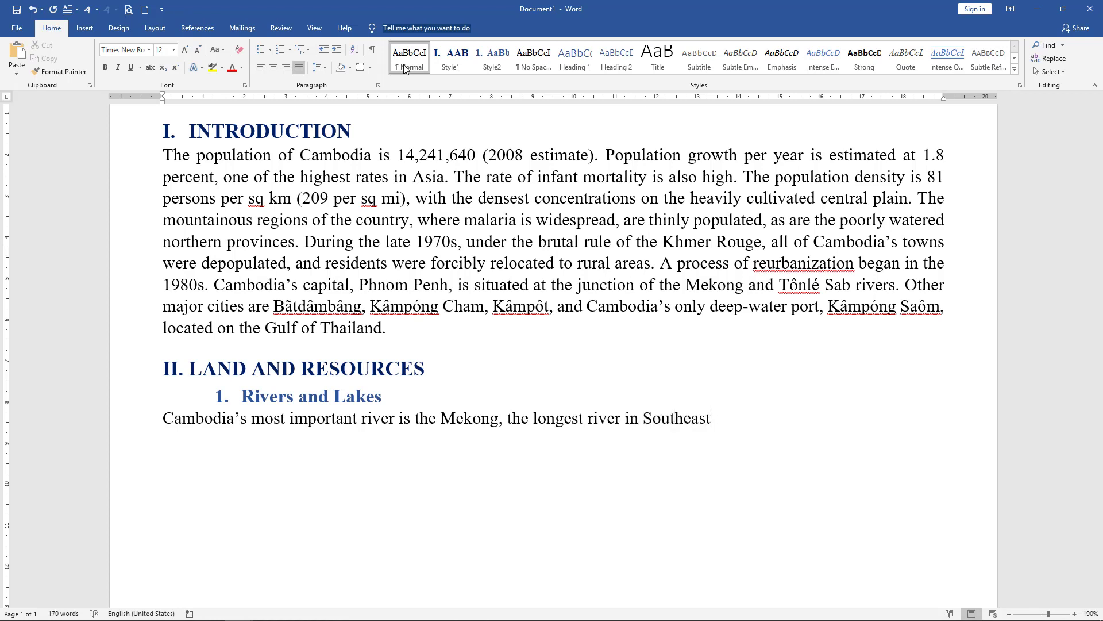
type(" Asia and the tenth largest in the")
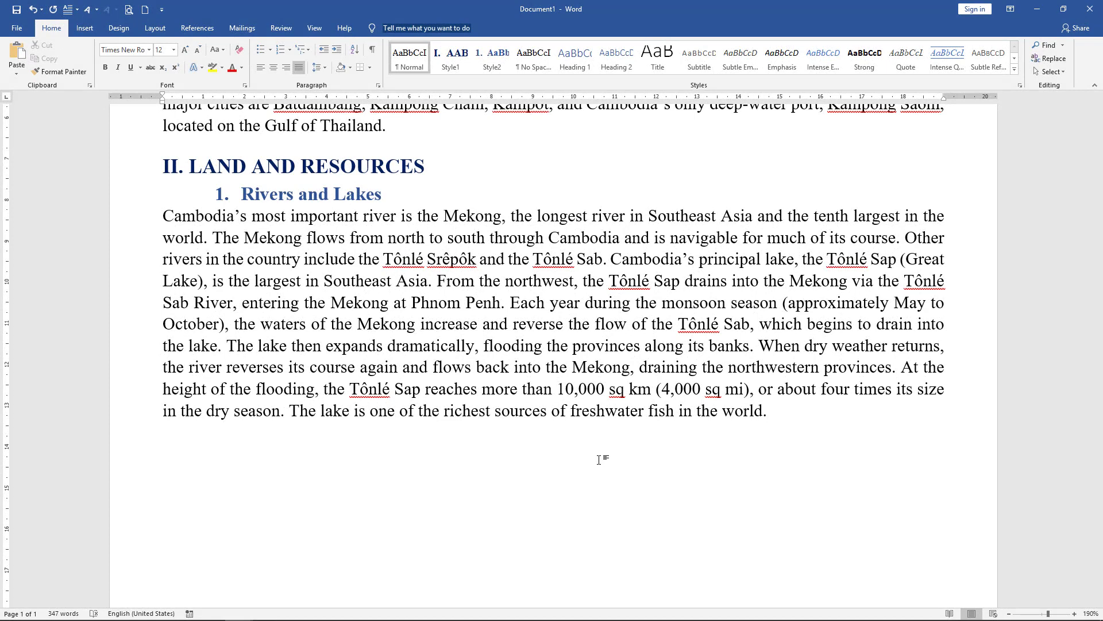
type("P")
type("lants an")
type("d An")
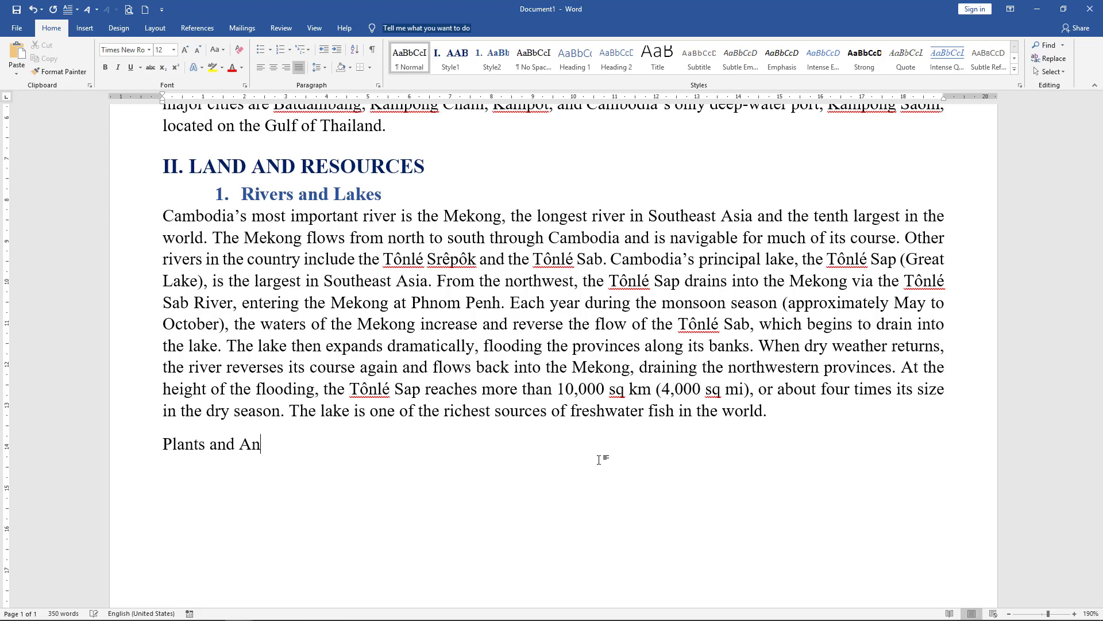
type("imals")
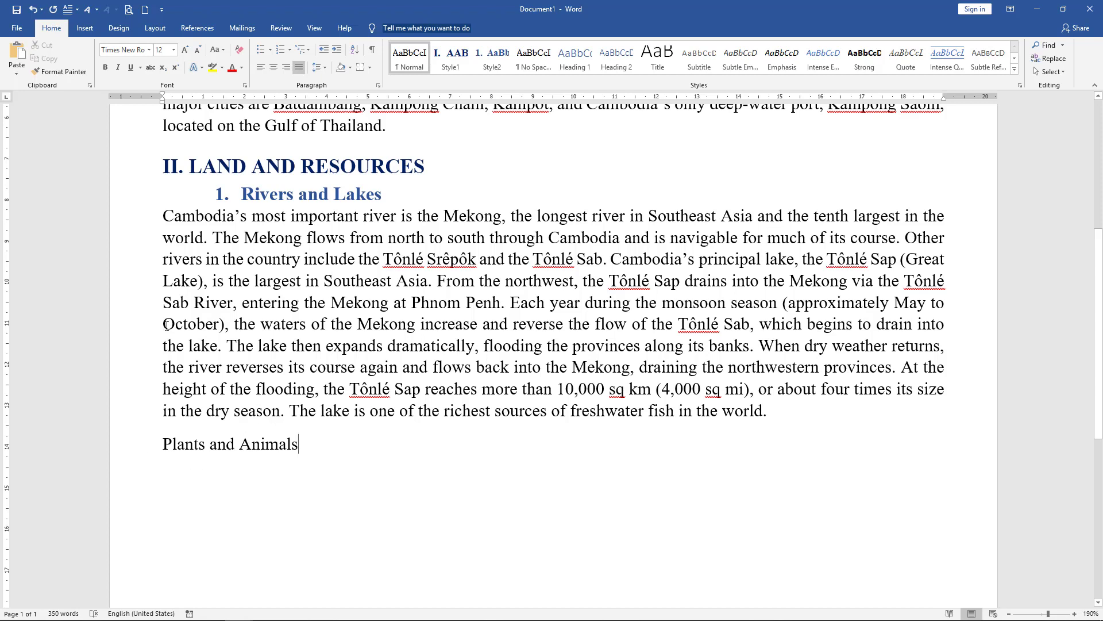
Make 'Plants and Animals' the numbered Style2 subheading 2 and start a Normal line beneath it
left_click(450, 62)
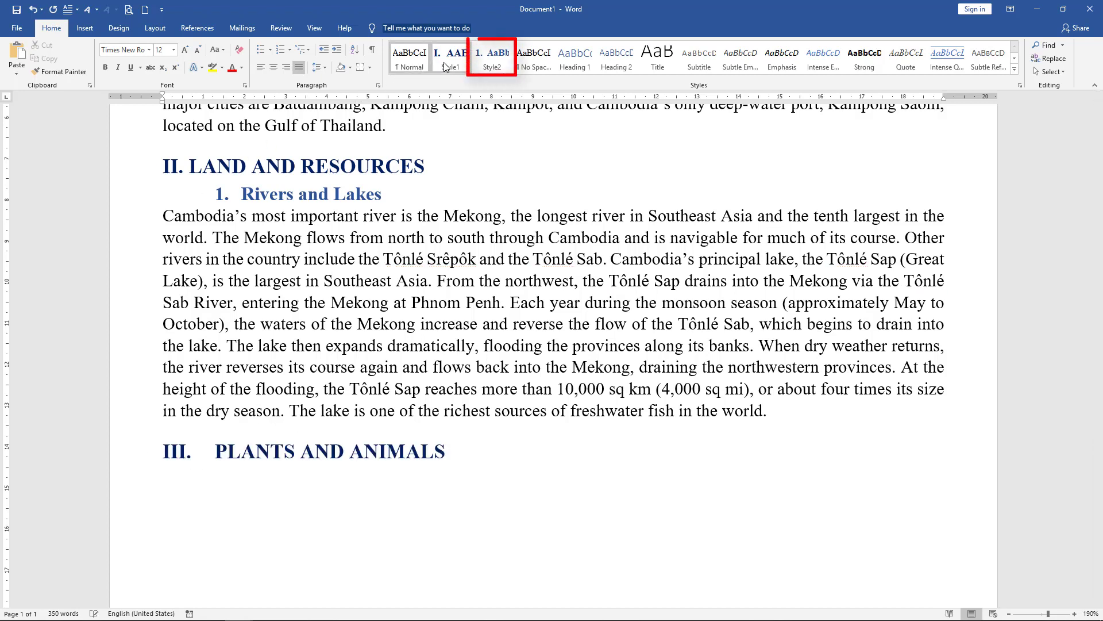
left_click(493, 58)
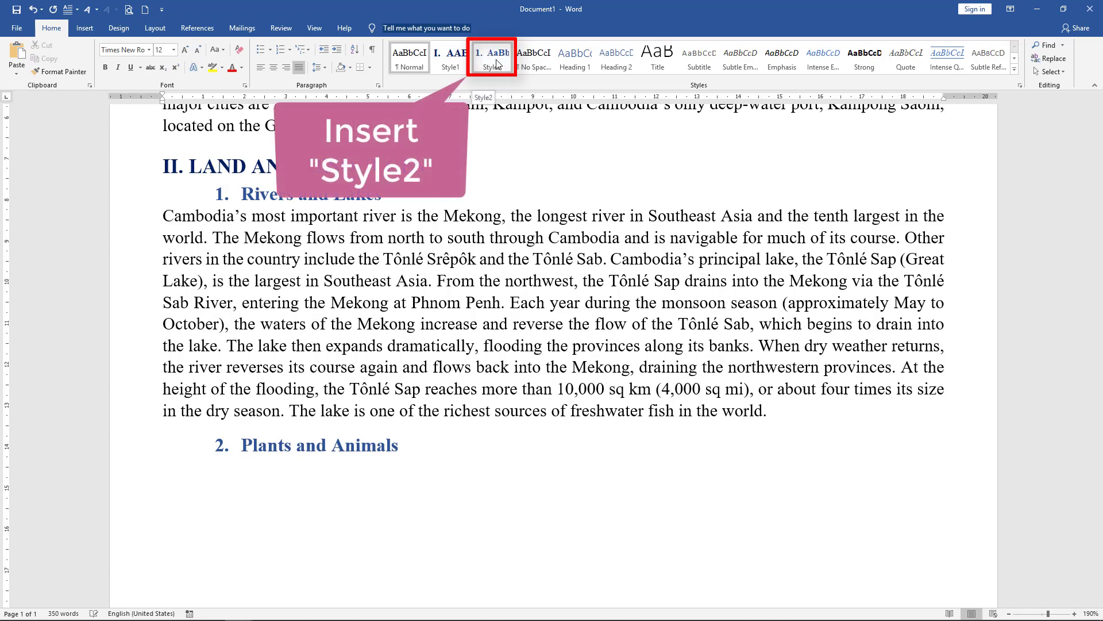
key("End")
key("Return")
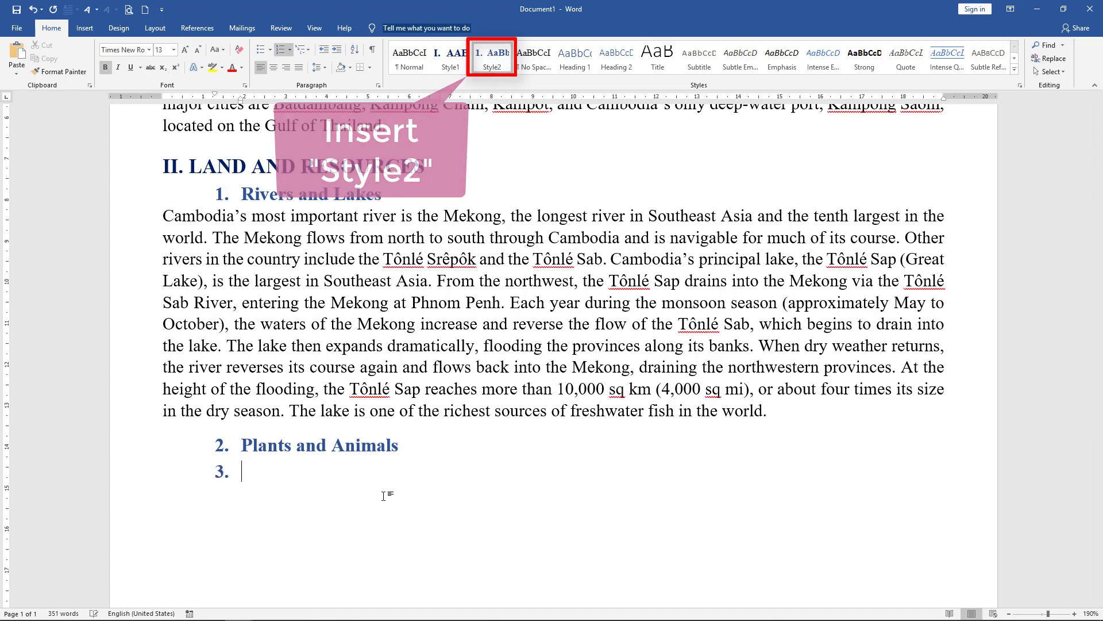
left_click(419, 62)
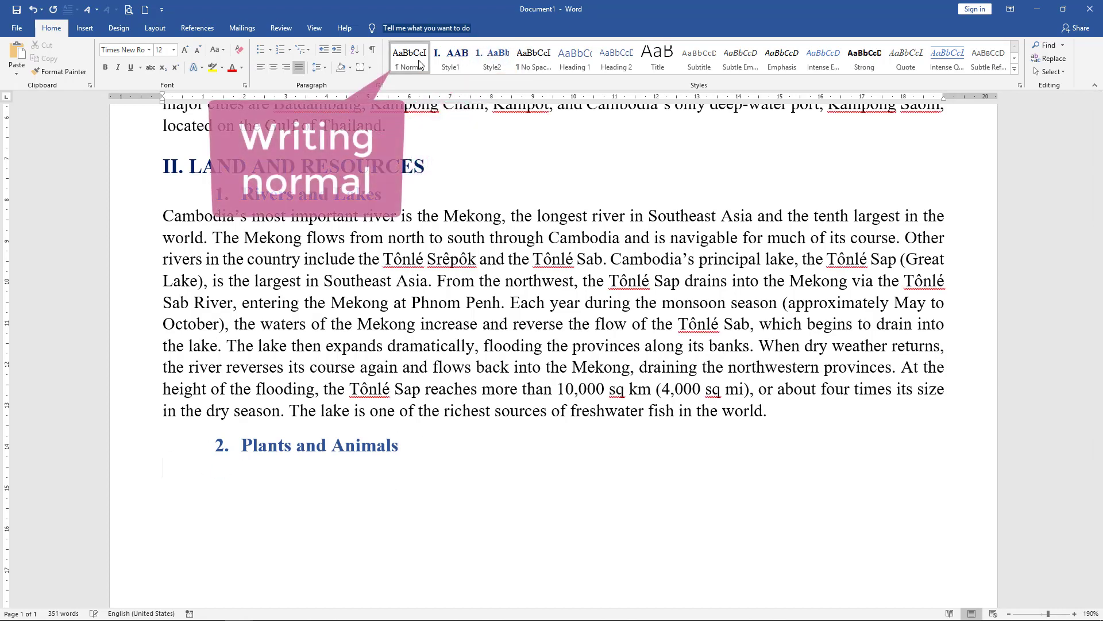
Type the forests-and-wildlife paragraph starting 'Forest cover 58 per', correcting typos along the way
type("Fores")
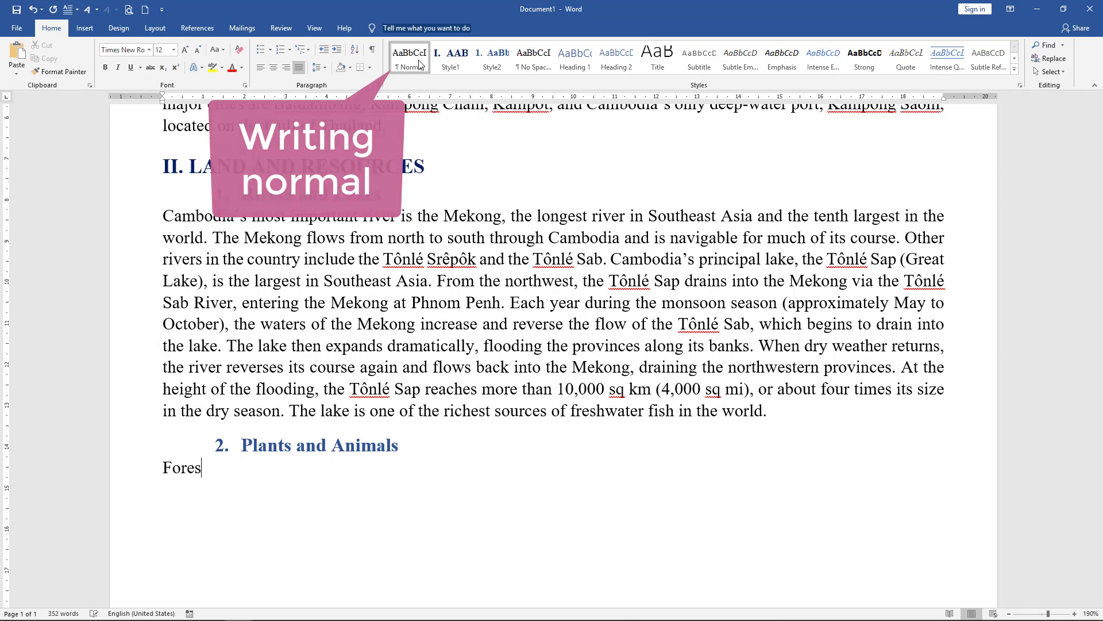
type("es")
key("BackSpace")
key("BackSpace")
type("t co")
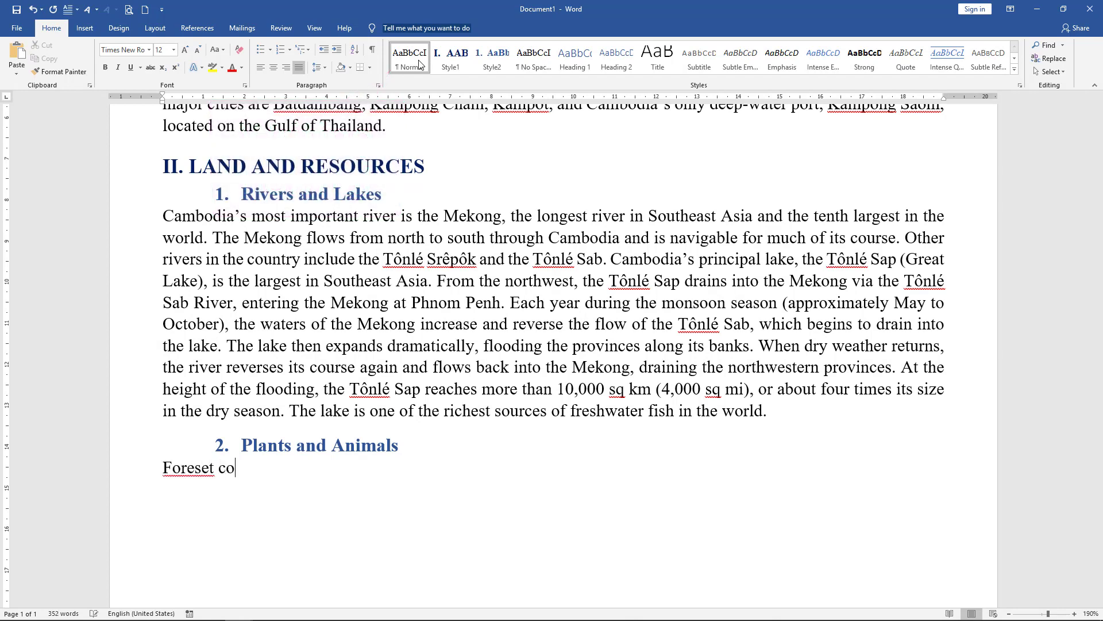
key("BackSpace")
key("BackSpace")
key("BackSpace")
key("BackSpace")
type("st cover")
type("8 oer")
key("BackSpace")
key("BackSpace")
key("BackSpace")
type("per")
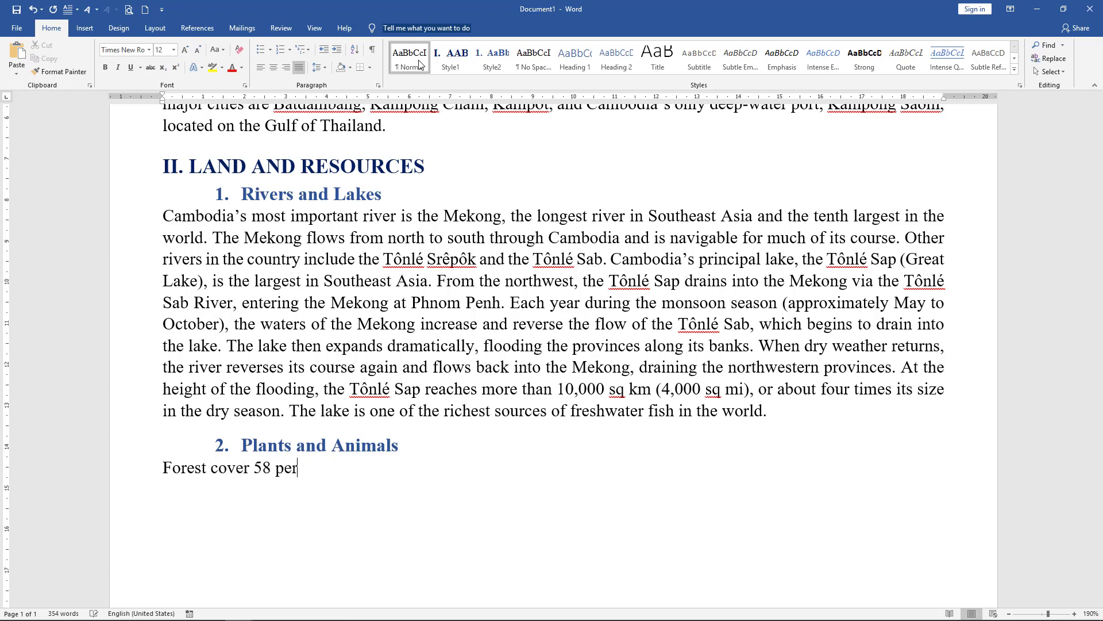
type("ces")
type(" of Cambodia")
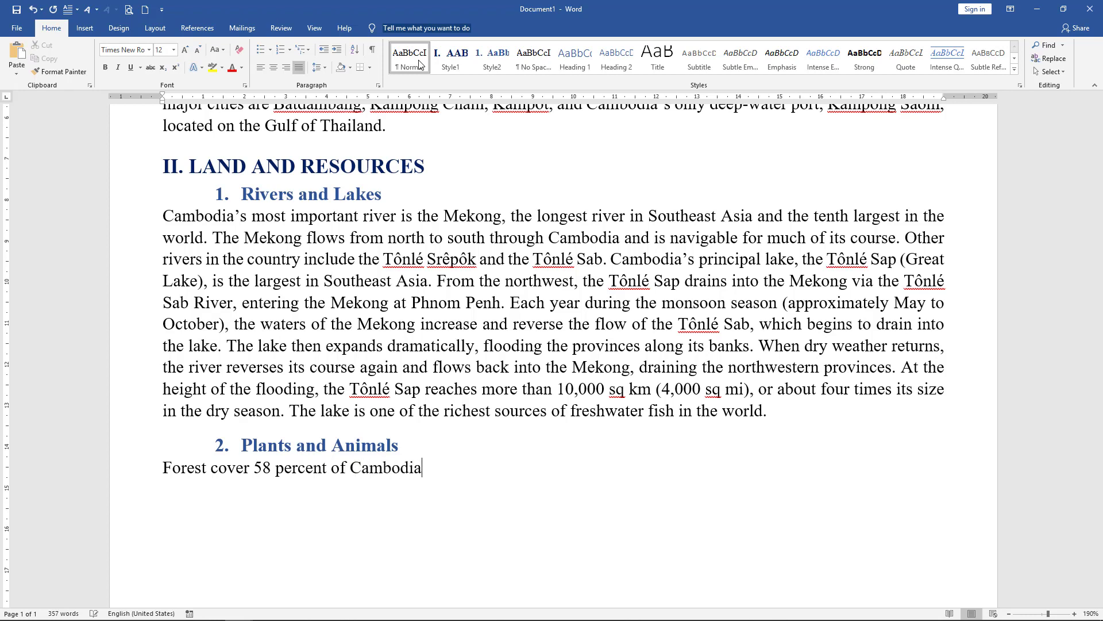
type("’s land. T")
type("he denest")
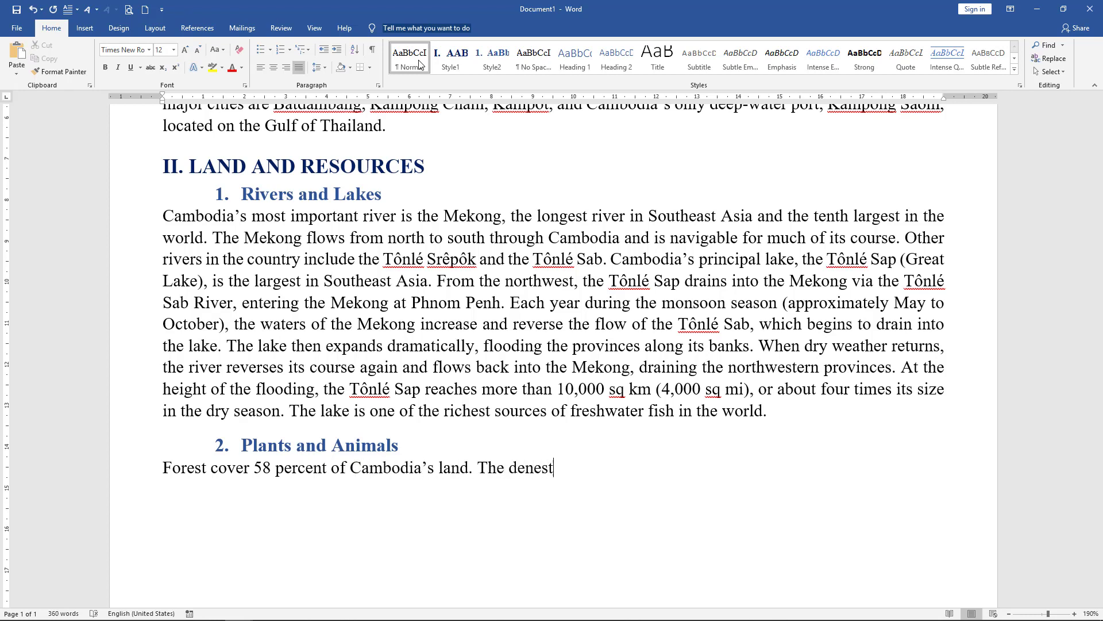
type(" forests")
type(" thrive in the m")
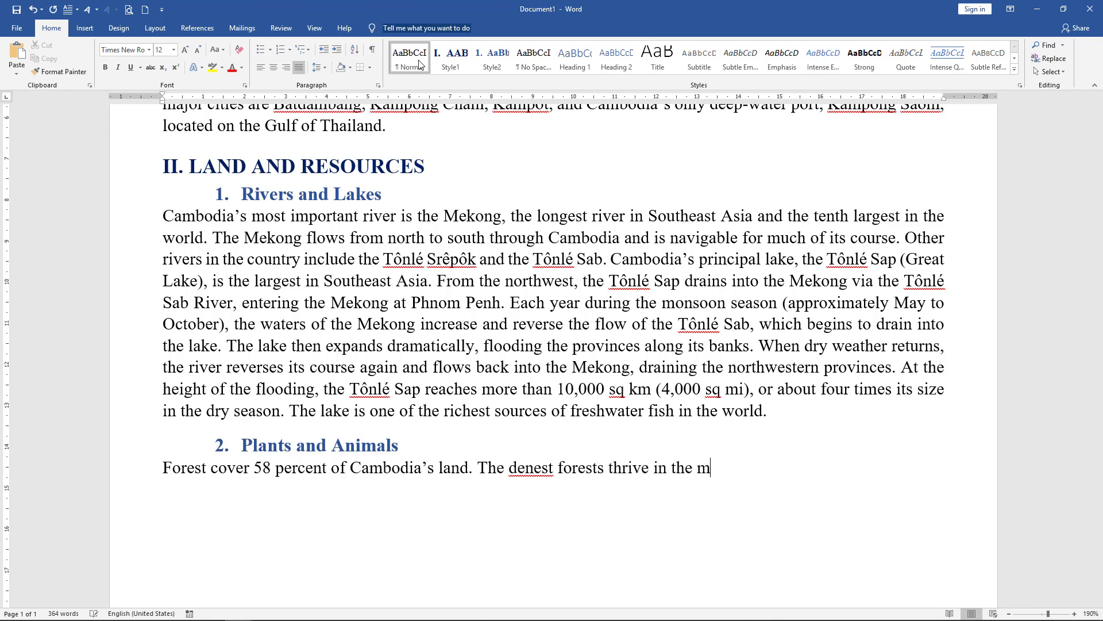
type("ountains and along the")
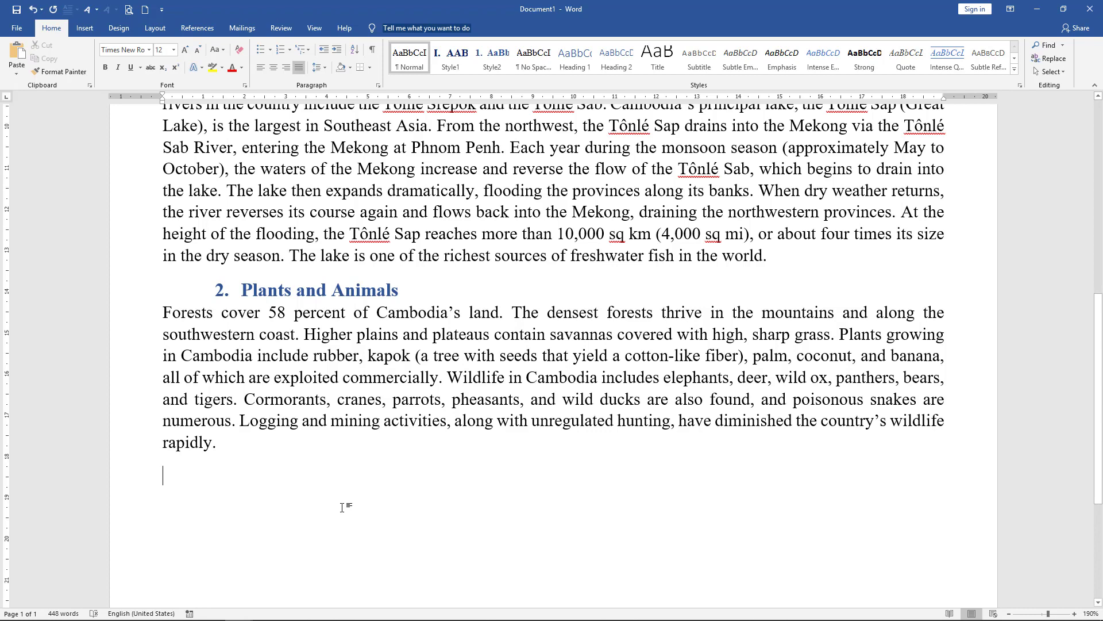
Add POPULATION as Style1 heading III and an empty Normal line below it
type("POPULATI")
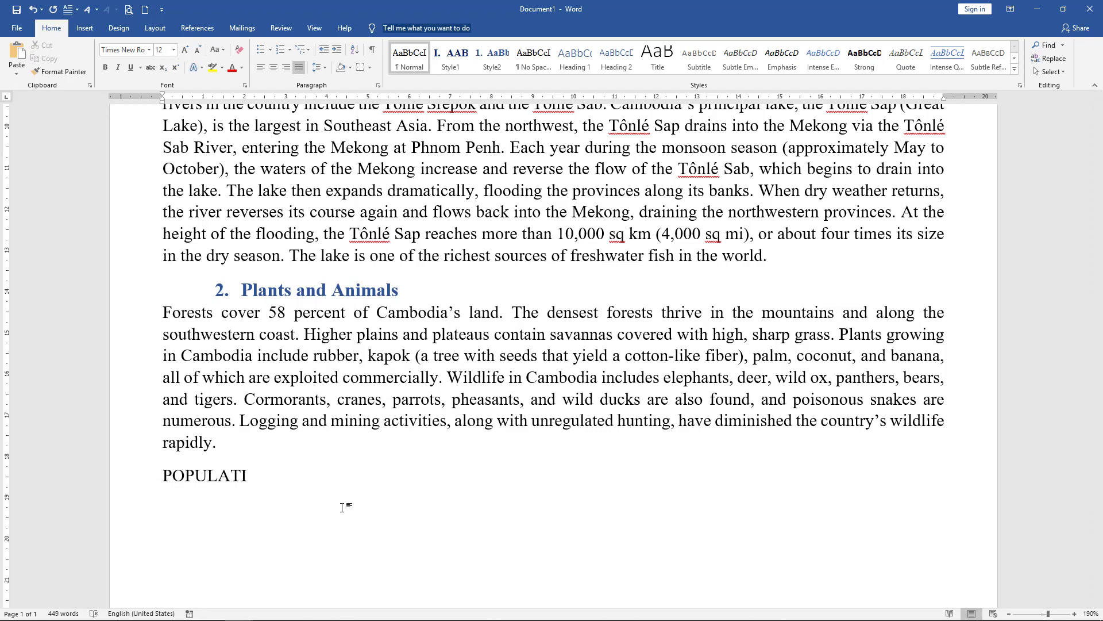
type("ON")
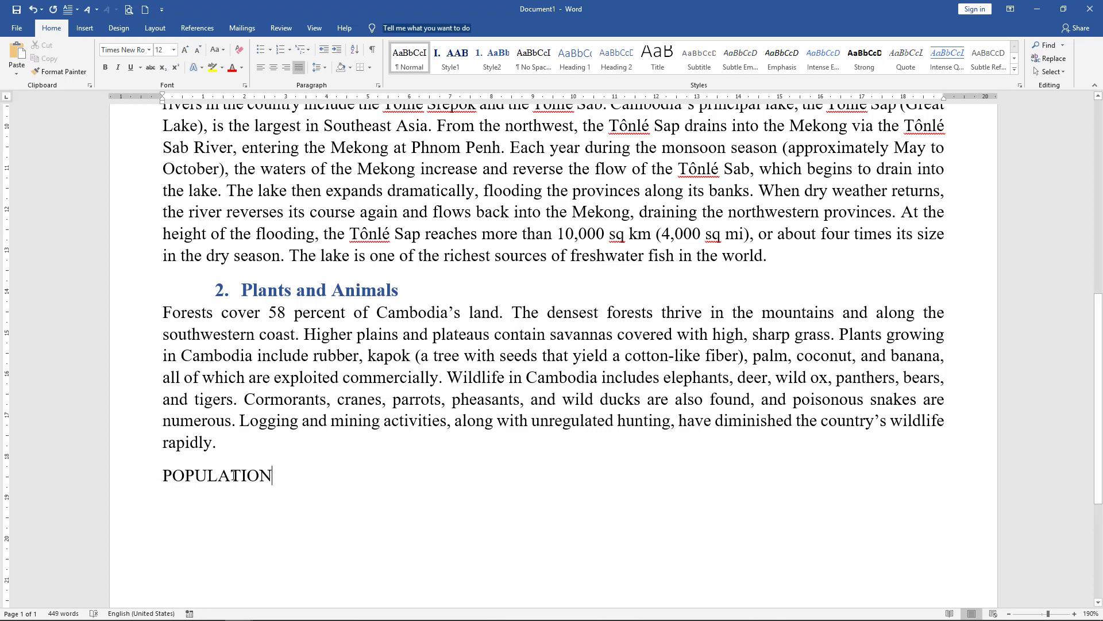
left_click(452, 61)
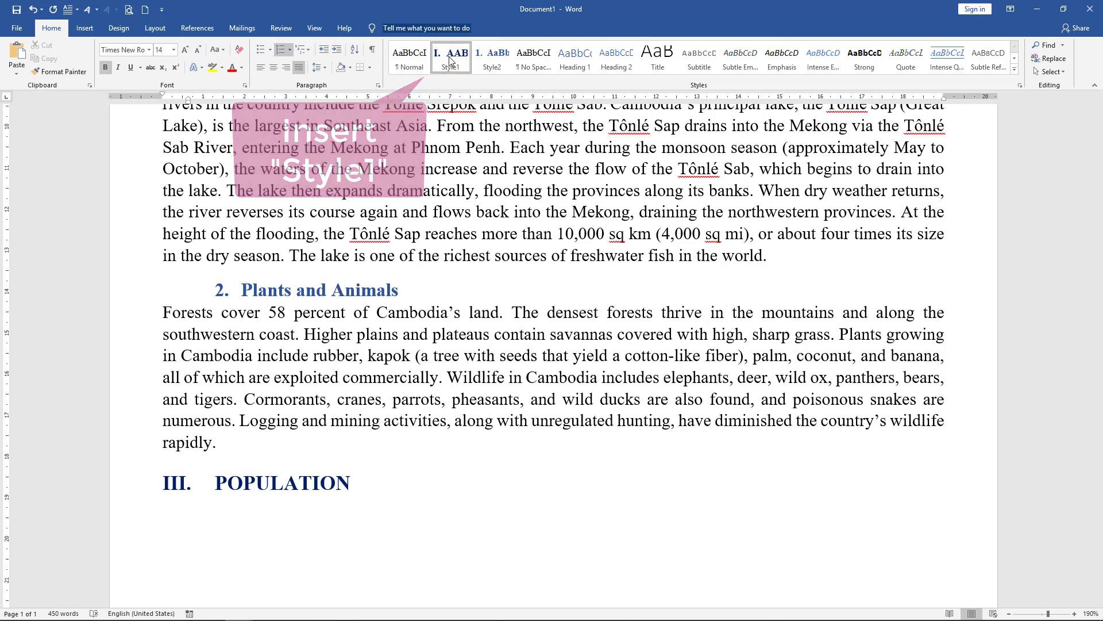
key("Return")
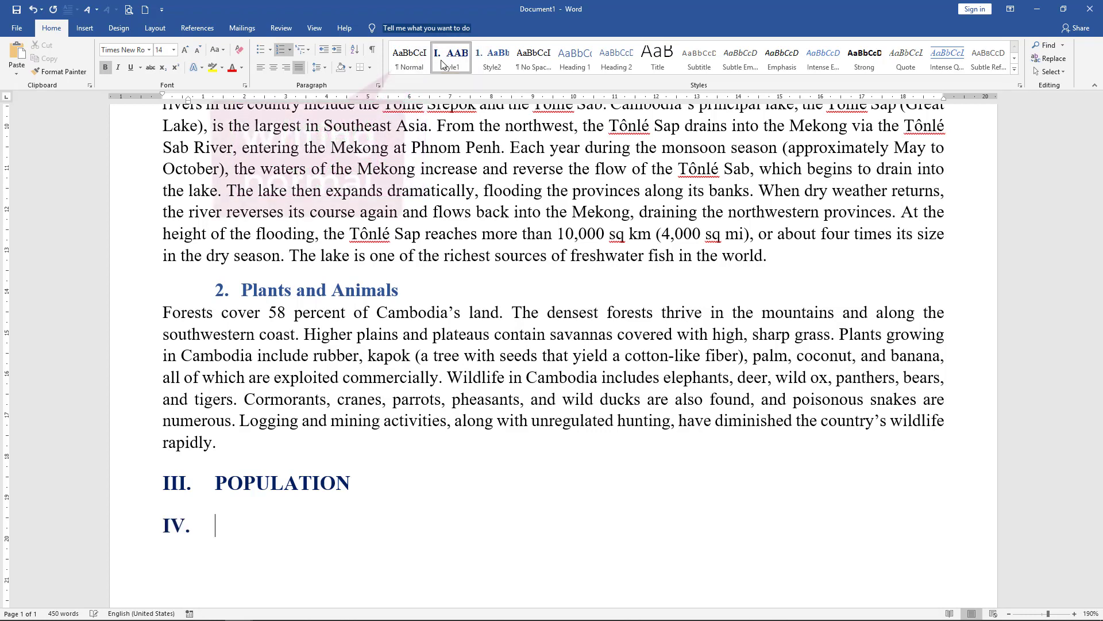
left_click(417, 66)
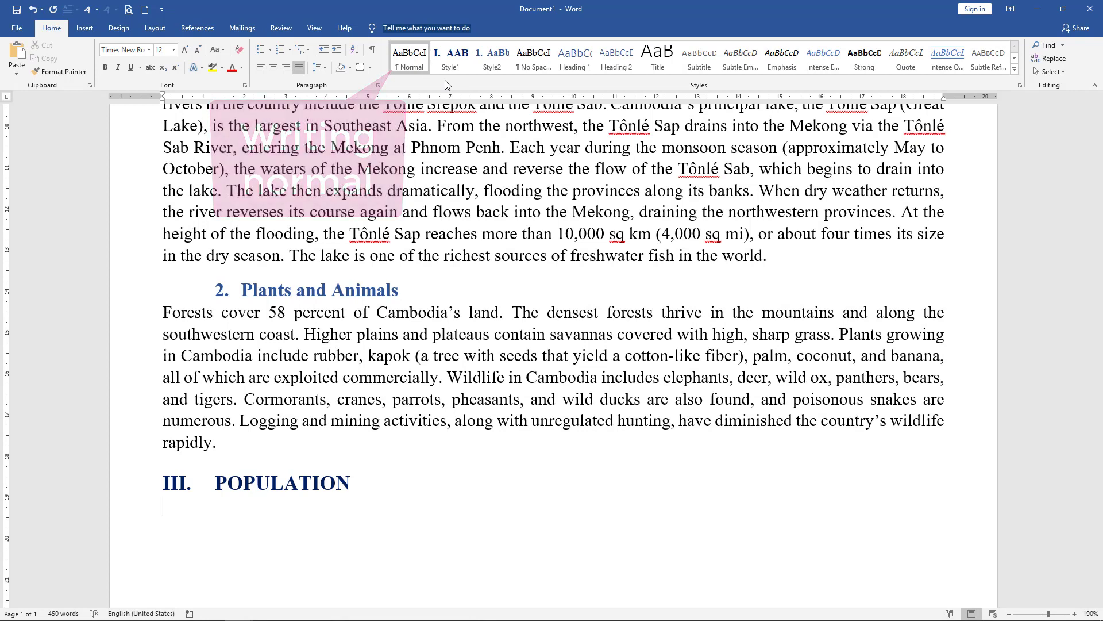
Type the paragraph on Cambodia's population, then begin a new line 'Ethnic Groups and Languages'
type("The populaton")
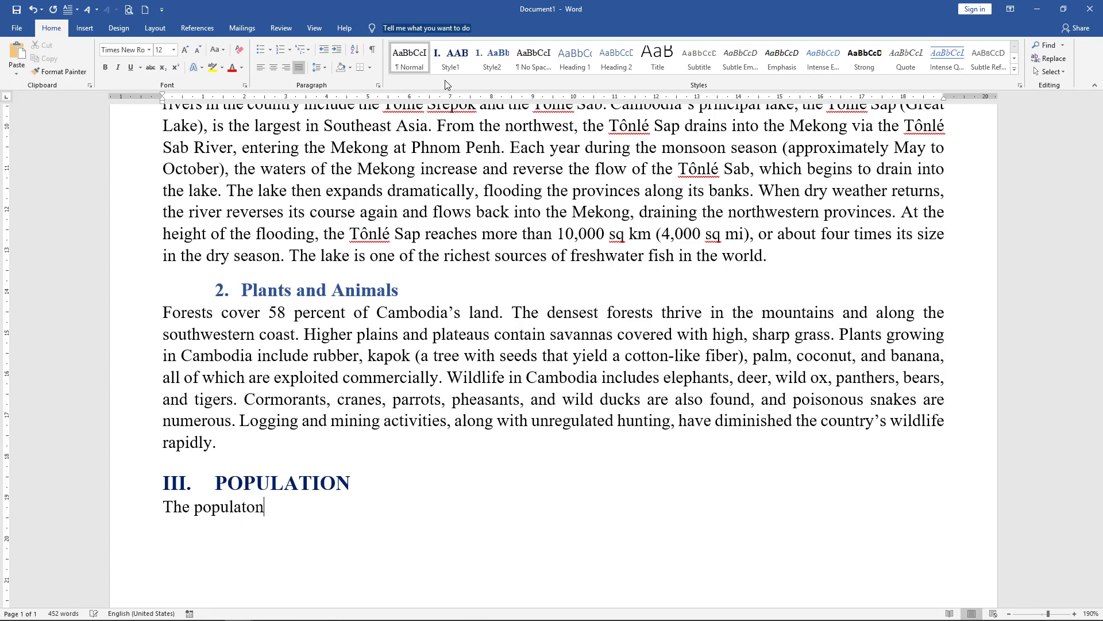
key("BackSpace")
key("BackSpace")
key("BackSpace")
type("tion ")
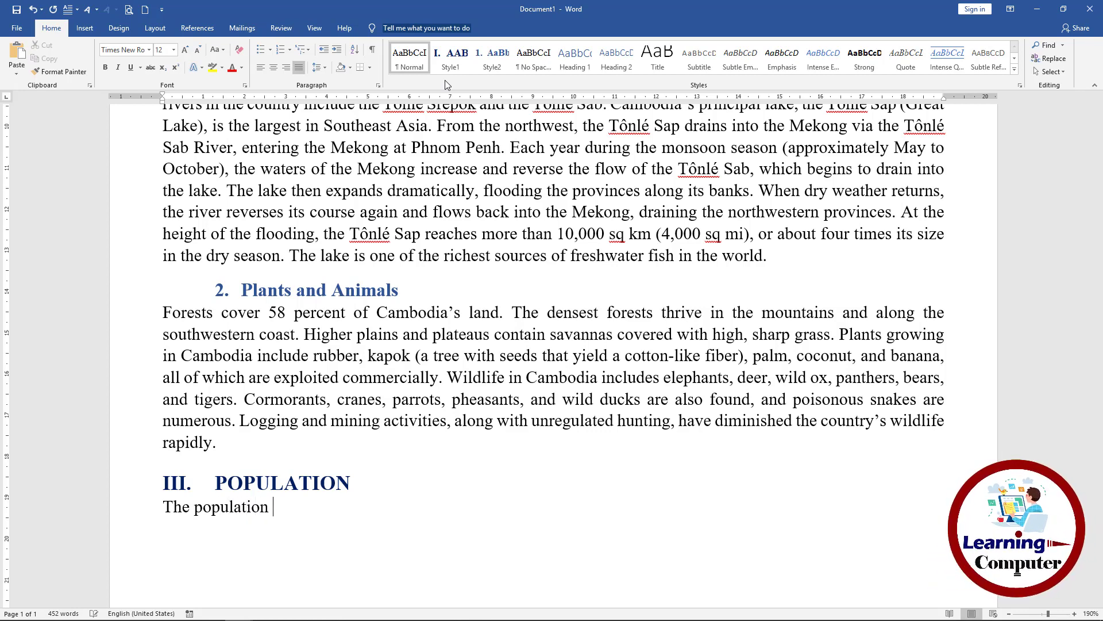
type("of Camb")
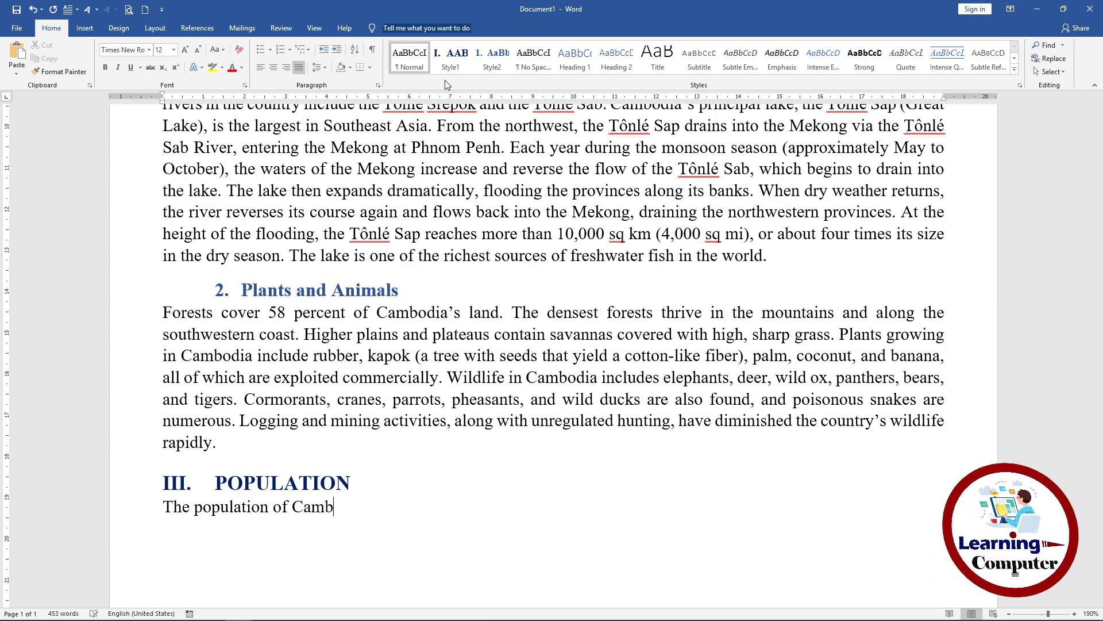
type("odia is 14,241,640 (2008 estimate). Population growth per year is estimated at 1.8")
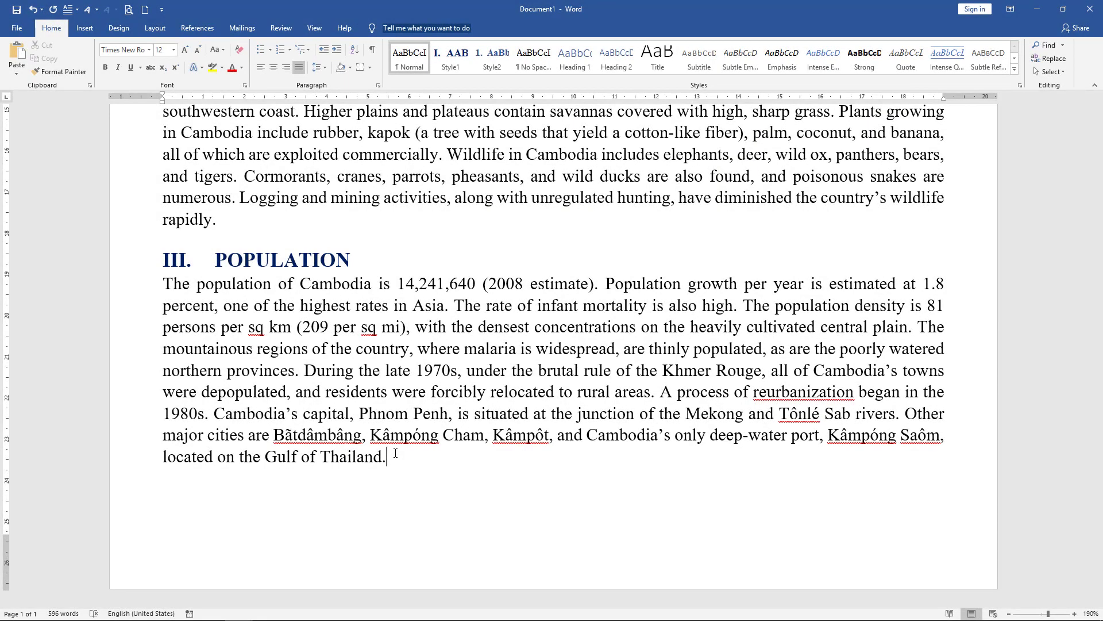
key("Return")
type("Ethnic")
type(" Gr")
type("oups and Languages")
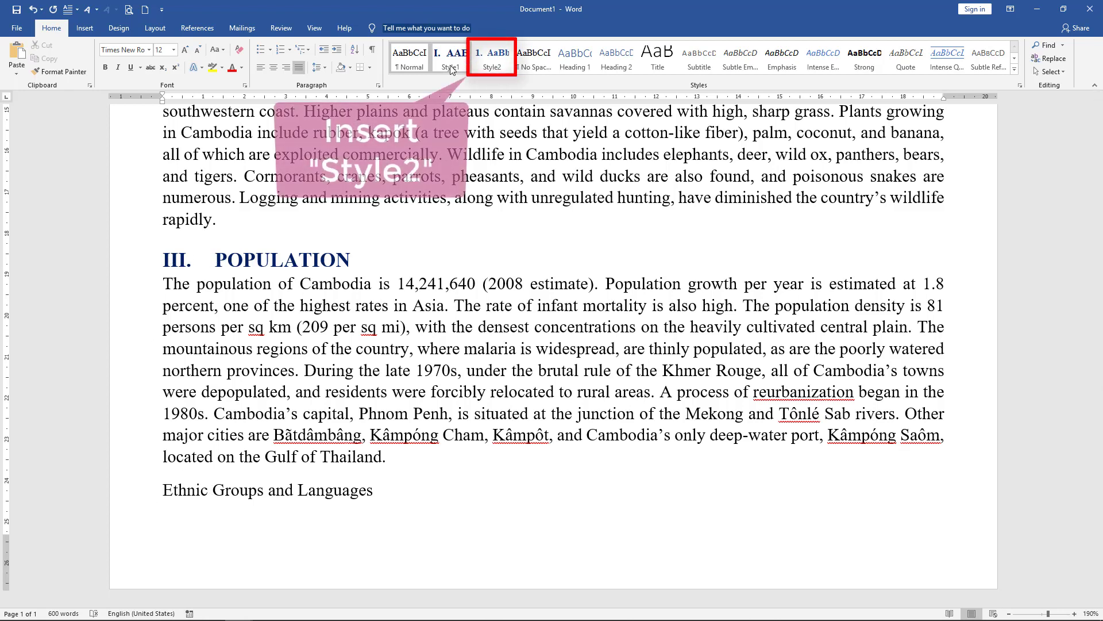
Apply Style2 to 'Ethnic Groups and Languages' and check its number, which continues as 3
left_click(490, 66)
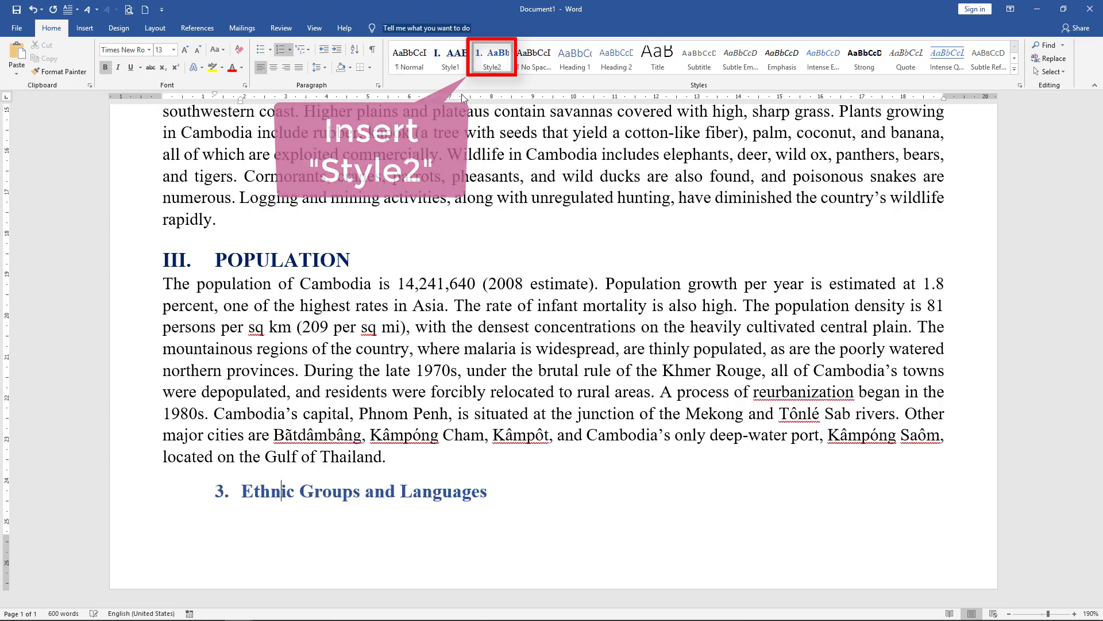
left_click(219, 490)
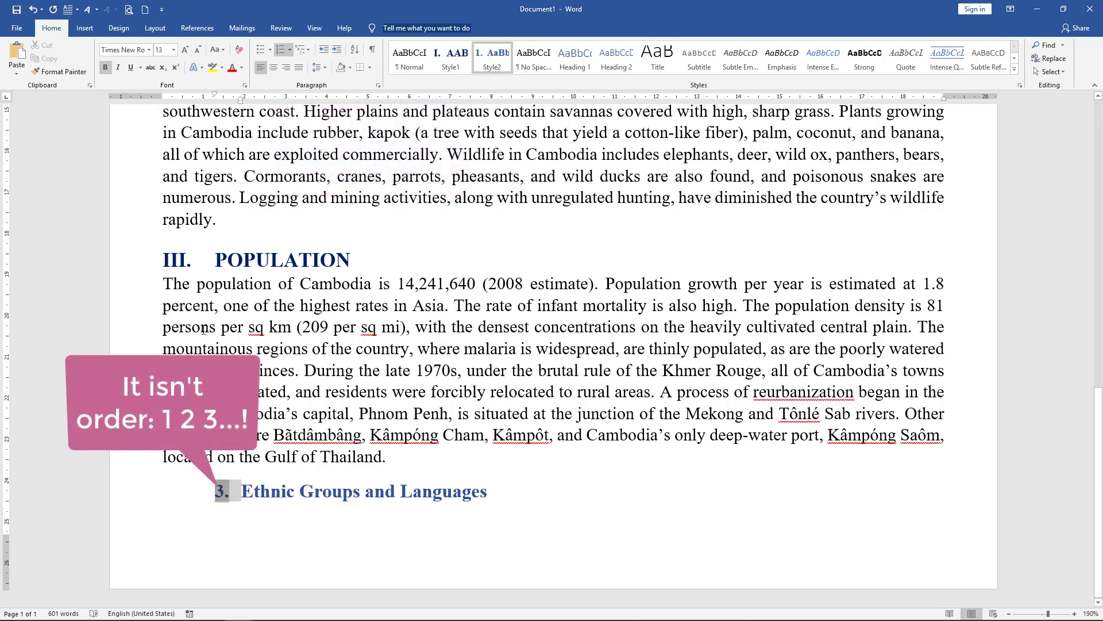
scroll(205, 266, "up", 2)
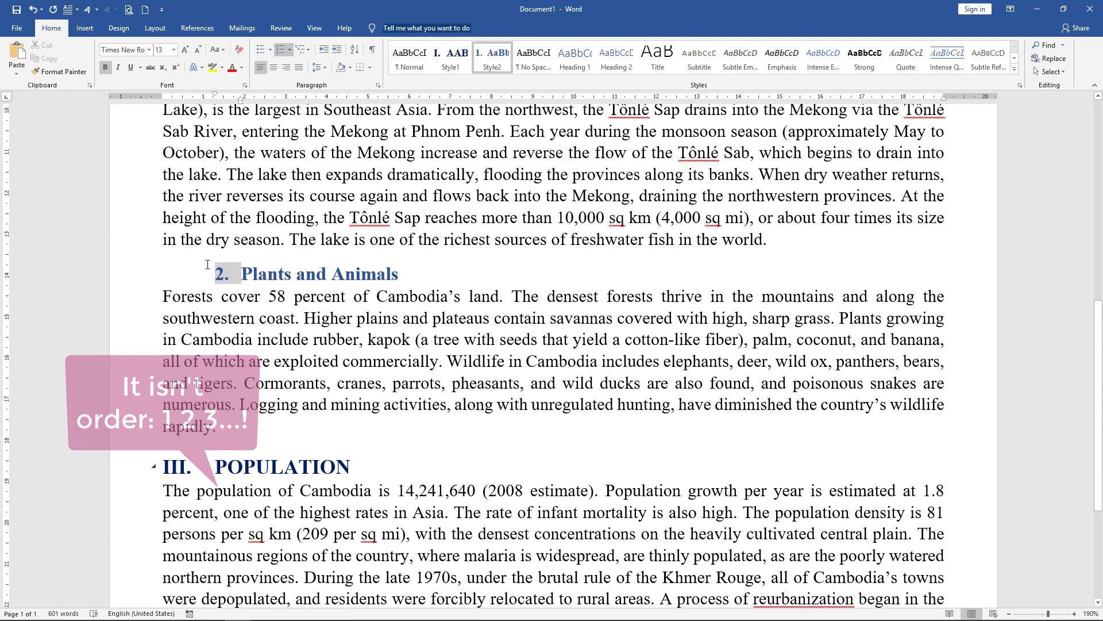
scroll(212, 247, "up", 4)
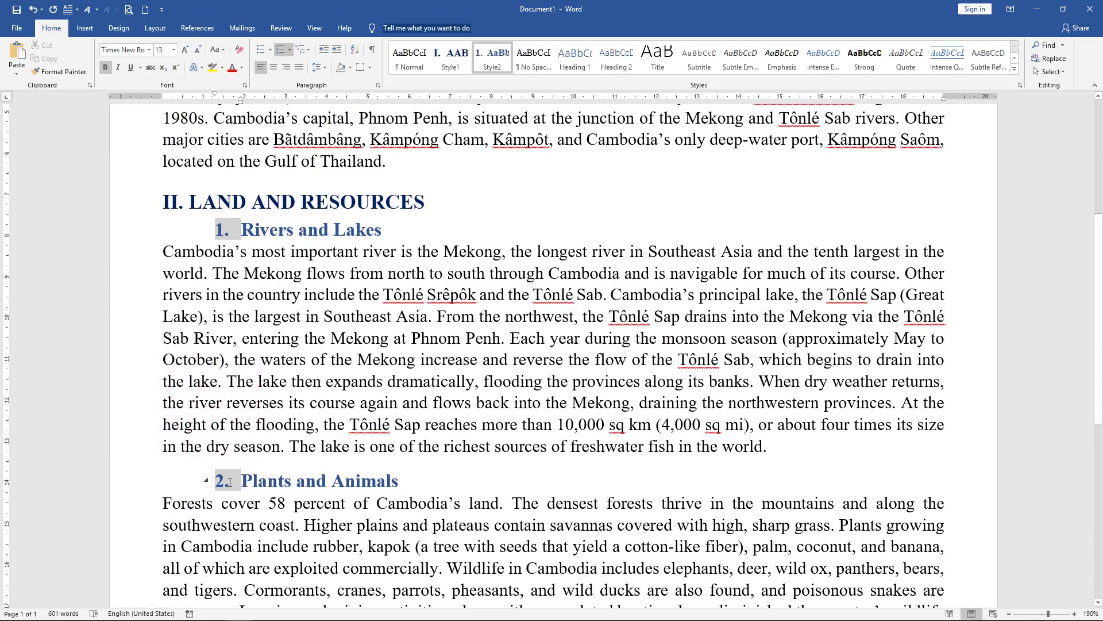
scroll(227, 482, "down", 2)
scroll(227, 486, "down", 3)
scroll(227, 488, "down", 1)
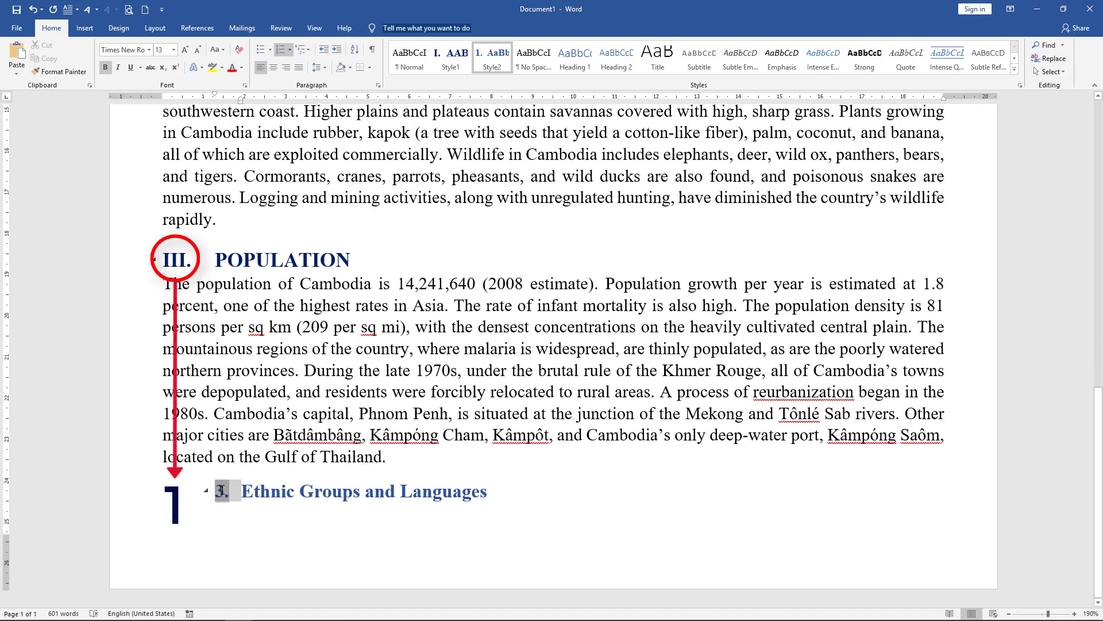
left_click(240, 492)
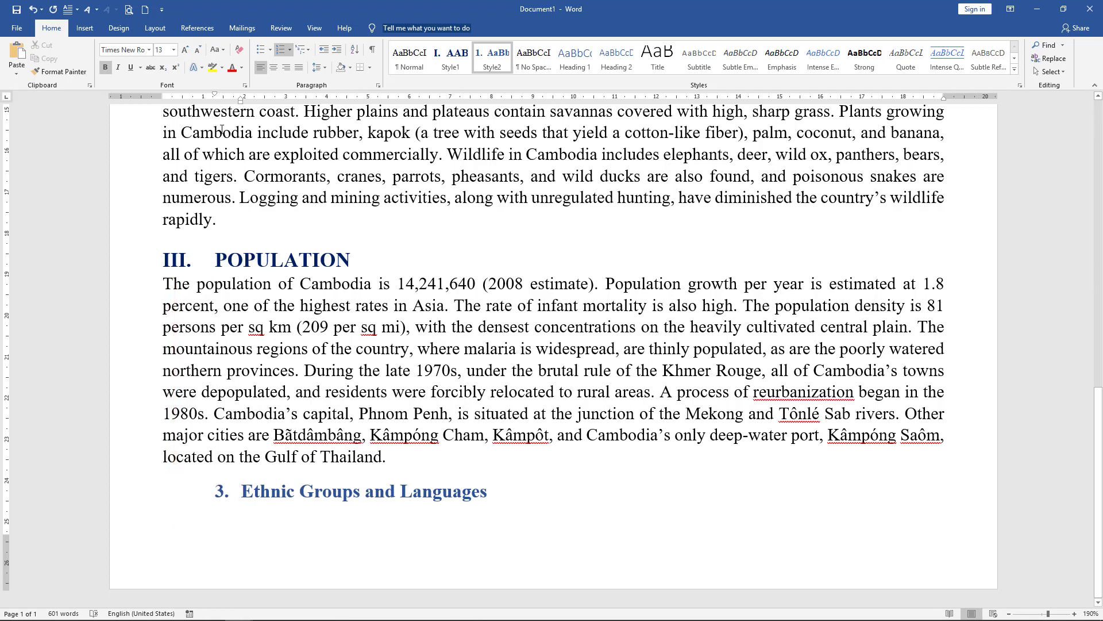
Restart the Ethnic Groups and Languages subheading as a new list at 1, updating Style2
left_click(291, 51)
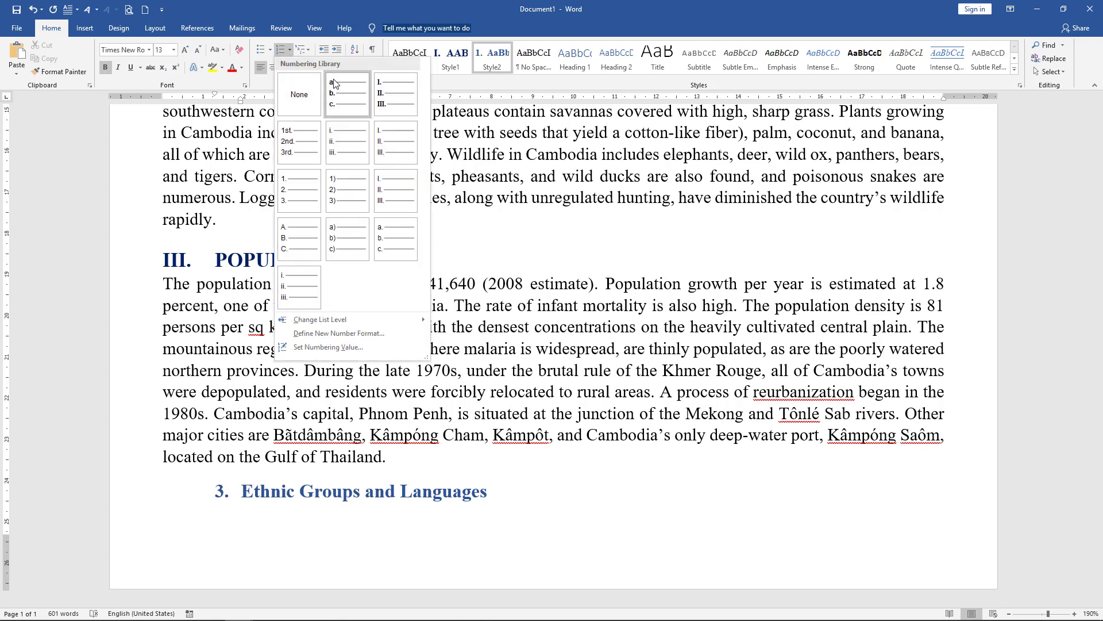
left_click(369, 347)
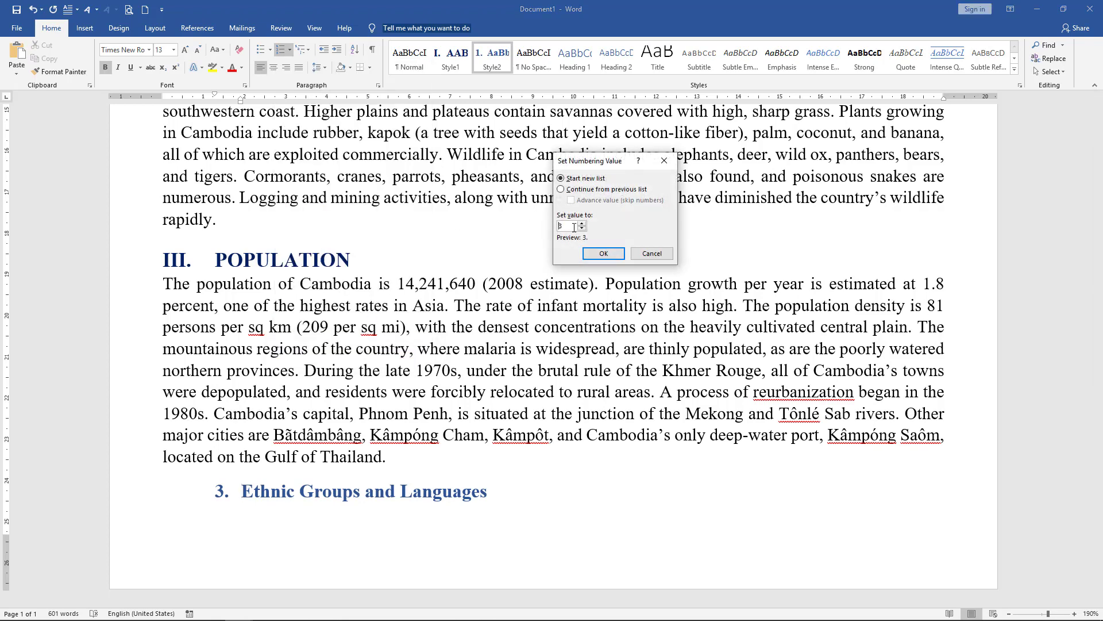
left_click(604, 253)
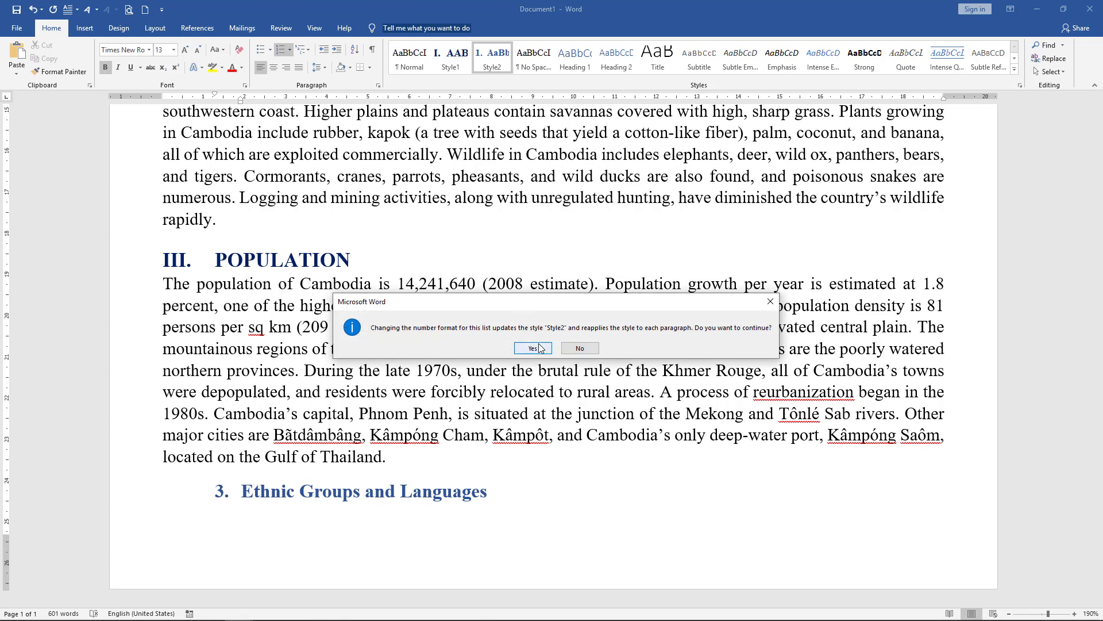
left_click(538, 347)
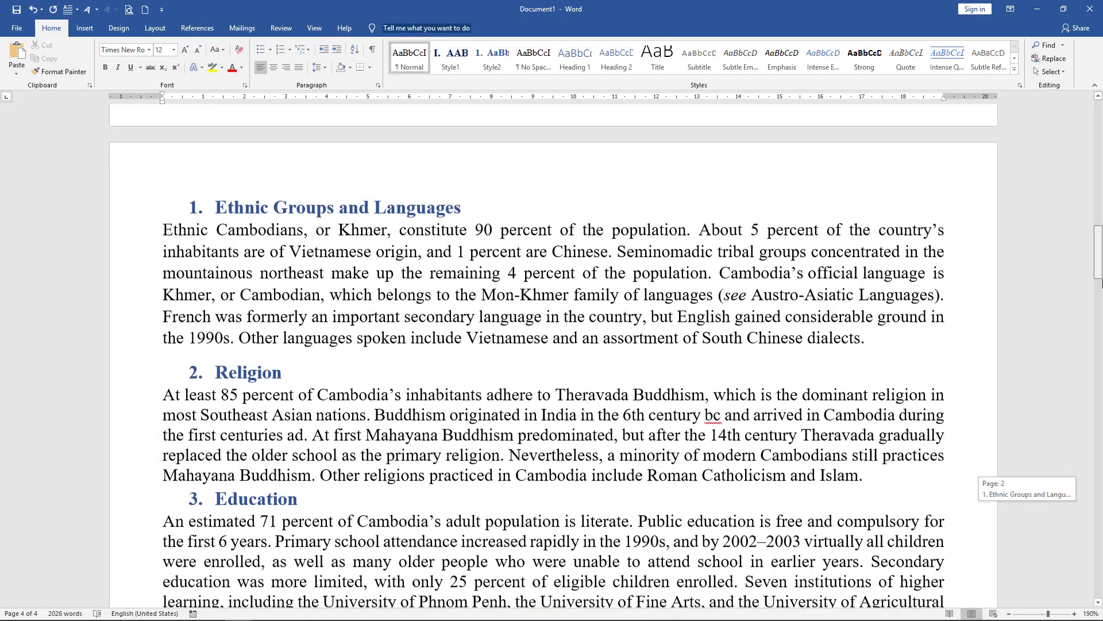
mouse_move(1099, 282)
left_mouse_down()
mouse_move(1101, 470)
mouse_move(1100, 103)
left_mouse_up()
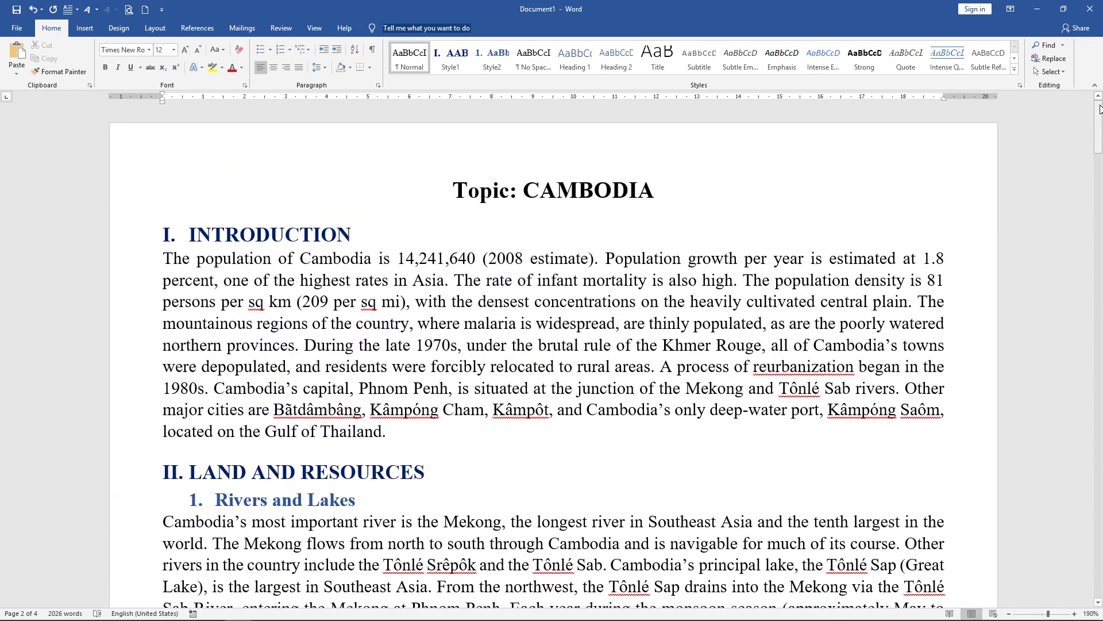
left_click(156, 238)
left_click(154, 235)
left_click(153, 265)
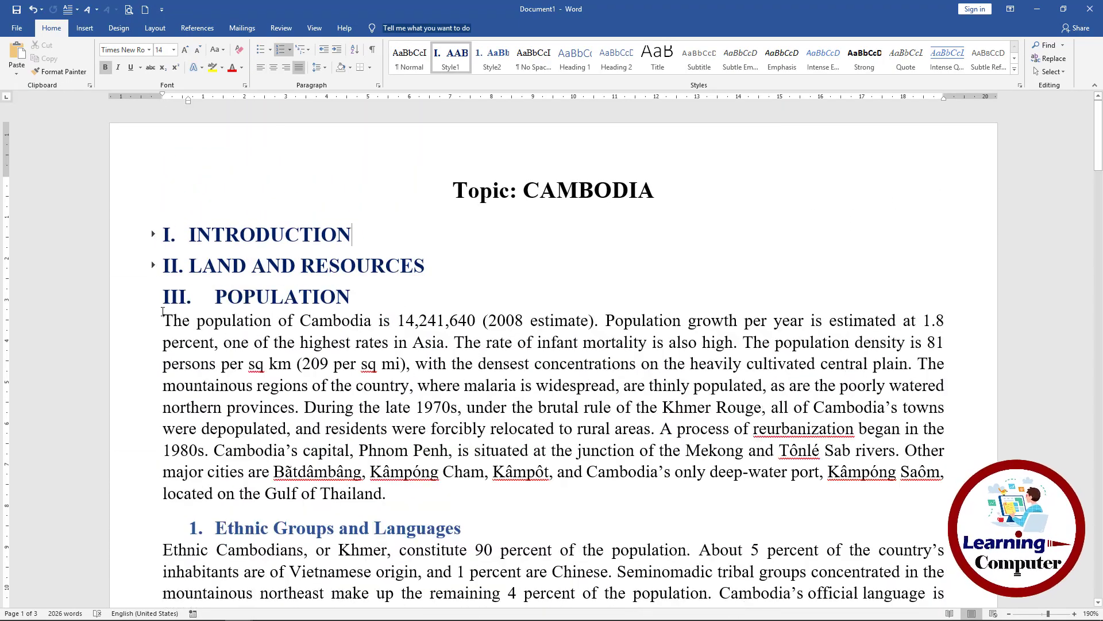
left_click(153, 297)
left_click(154, 340)
scroll(154, 344, "down", 2)
left_click(153, 276)
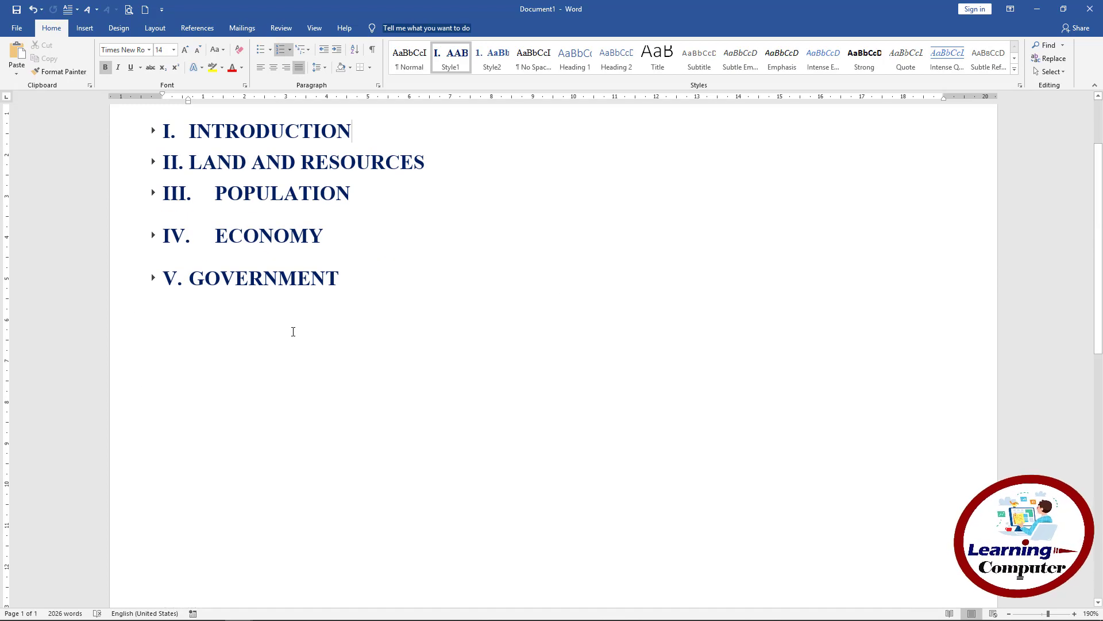
scroll(291, 328, "up", 2)
left_click(153, 235)
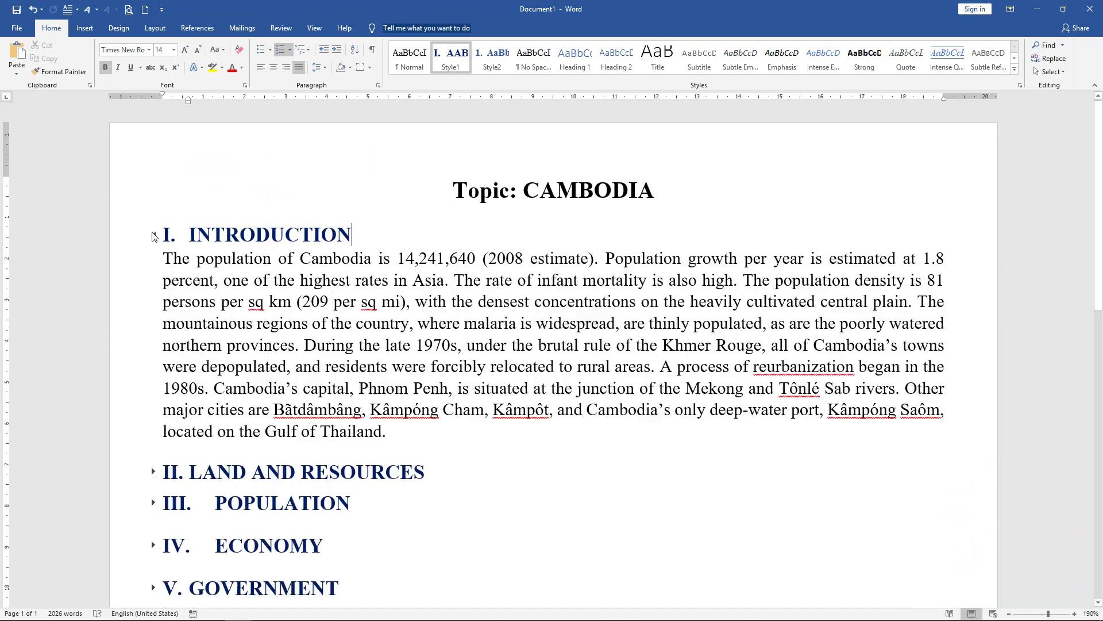
scroll(187, 467, "down", 1)
scroll(187, 467, "down", 2)
left_click(153, 264)
left_click(179, 291)
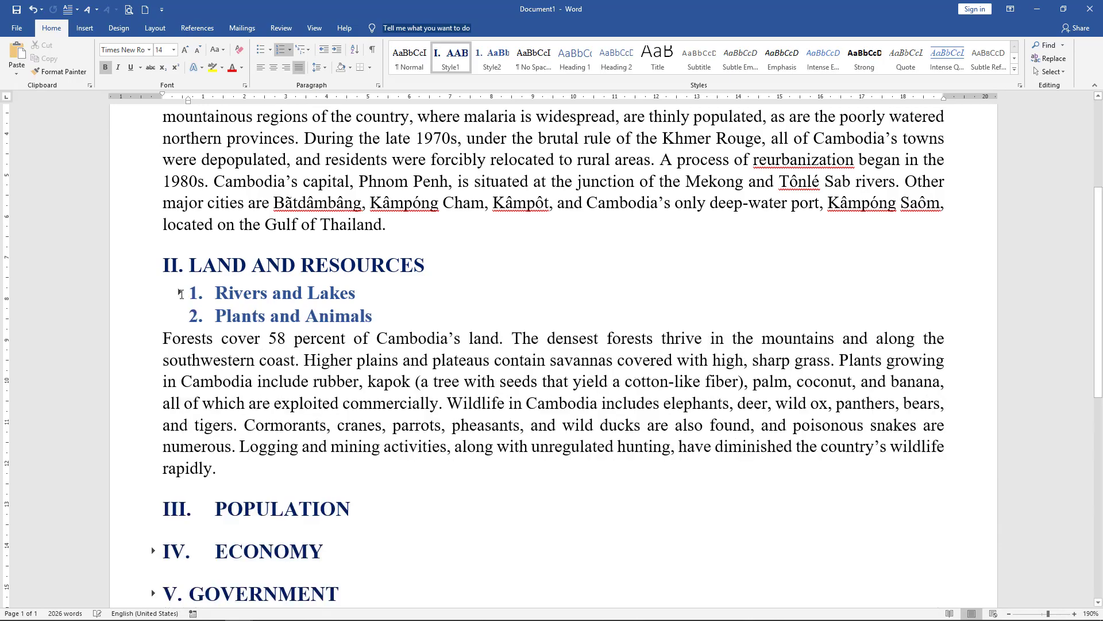
left_click(180, 315)
left_click(179, 292)
left_click(180, 605)
scroll(148, 486, "down", 3)
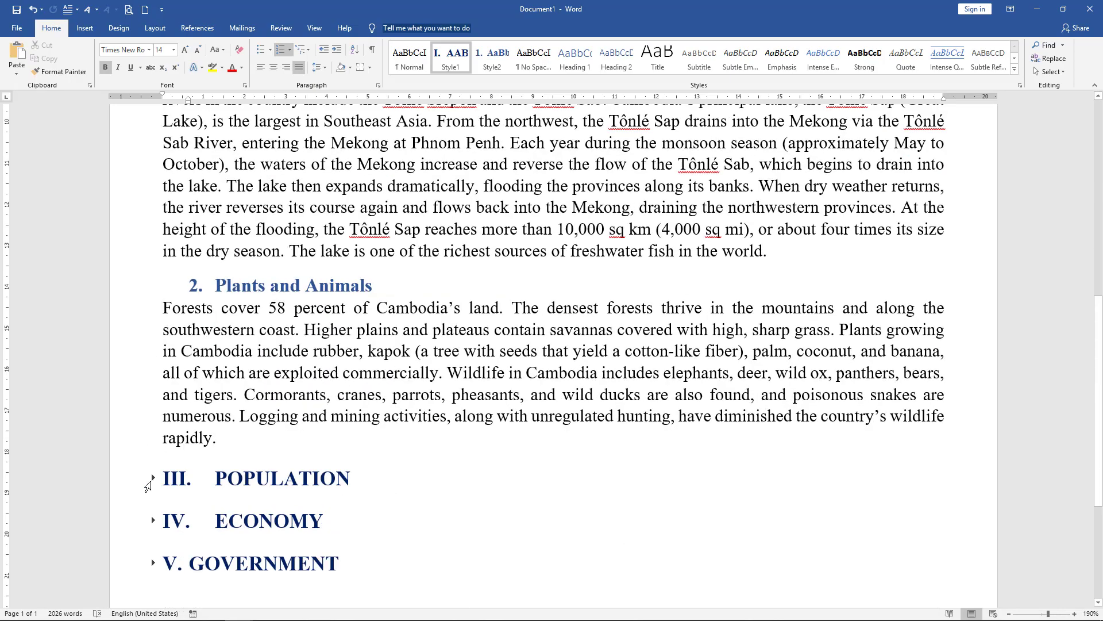
left_click(153, 478)
scroll(151, 483, "down", 5)
scroll(151, 483, "down", 5)
scroll(151, 471, "down", 3)
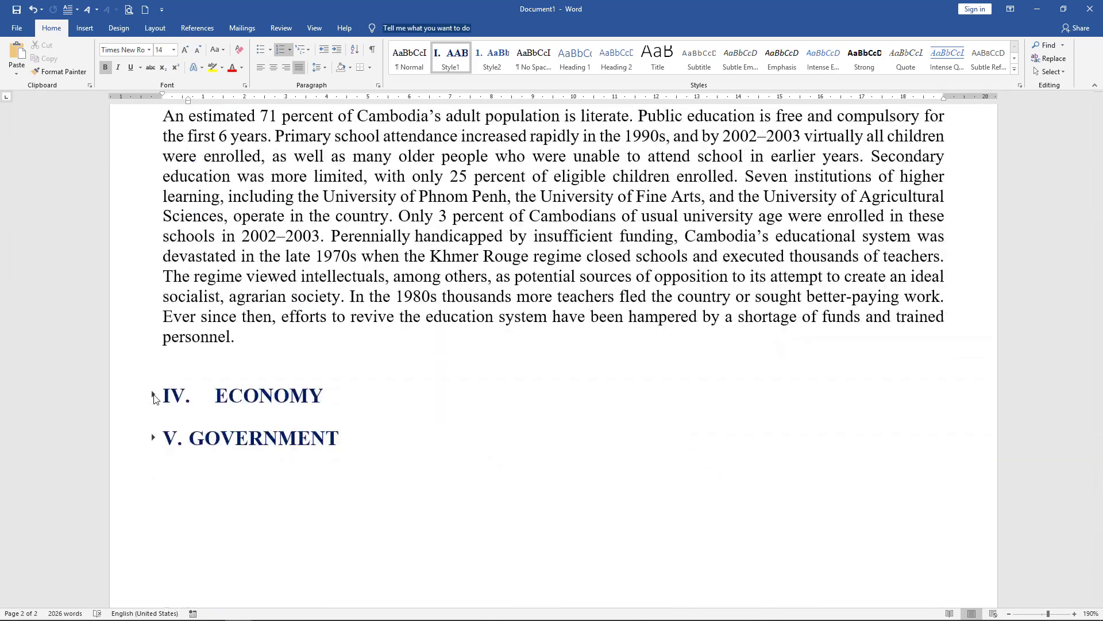
left_click(153, 461)
scroll(172, 454, "down", 4)
scroll(173, 454, "down", 6)
left_click(150, 329)
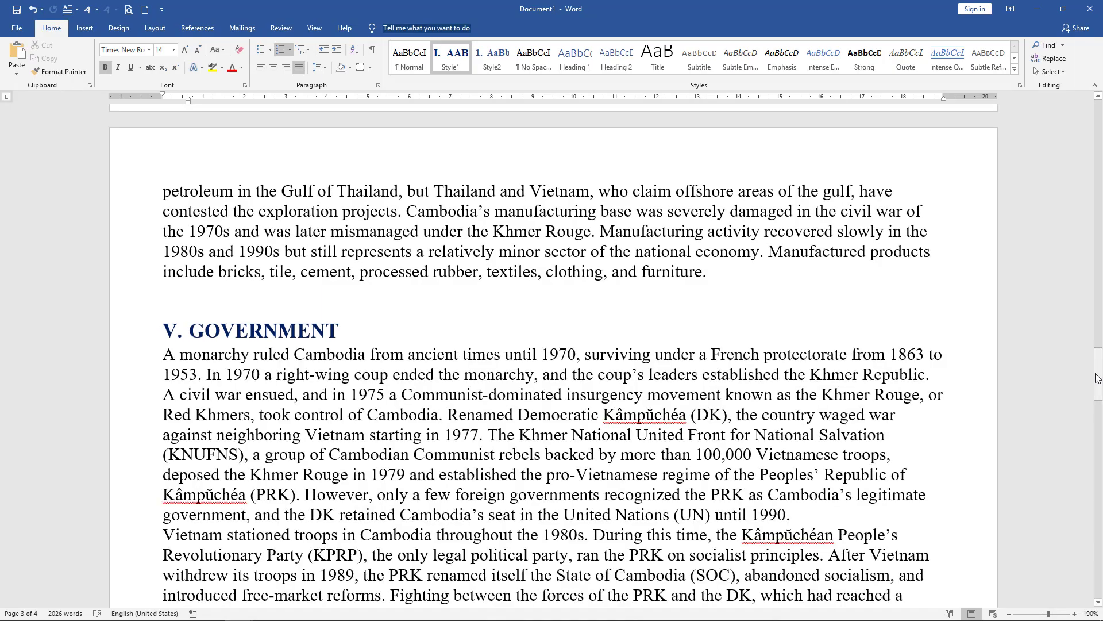
mouse_move(1098, 376)
left_mouse_down()
mouse_move(1101, 449)
mouse_move(1101, 131)
left_mouse_up()
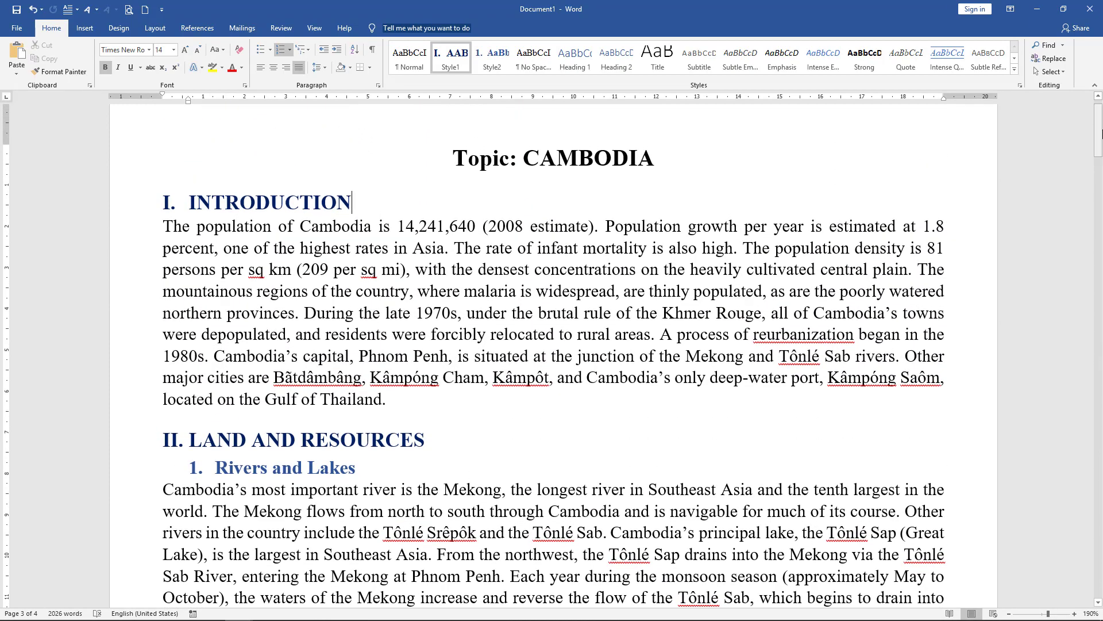